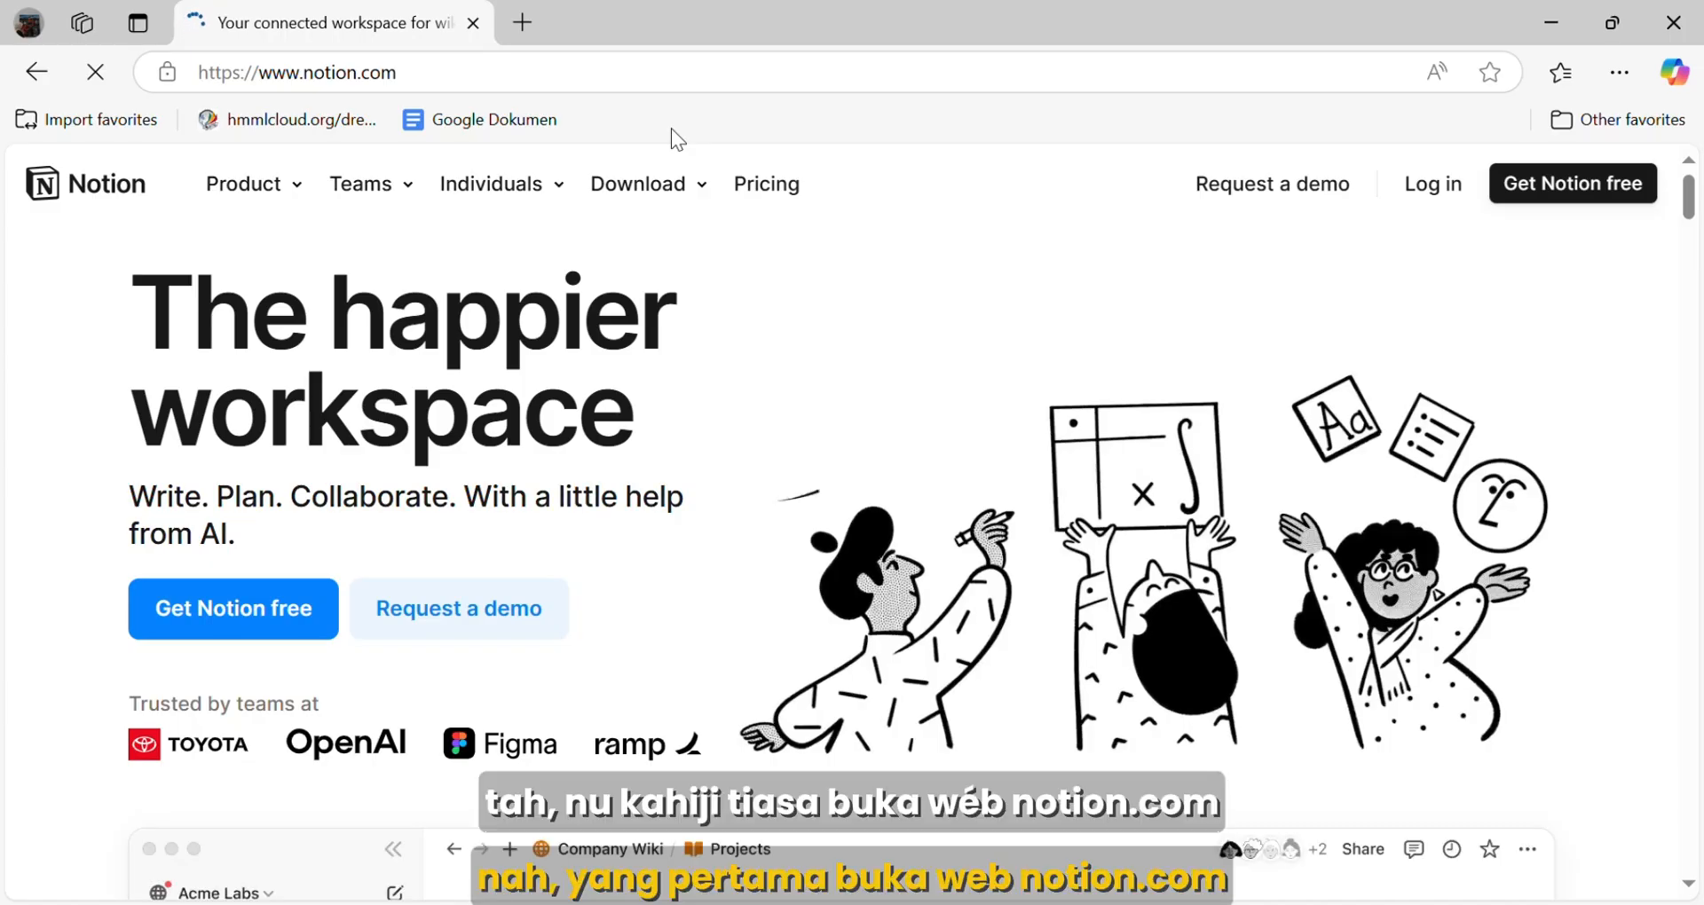
Open the Notion desktop app download page and download the Windows version
left_click(654, 255)
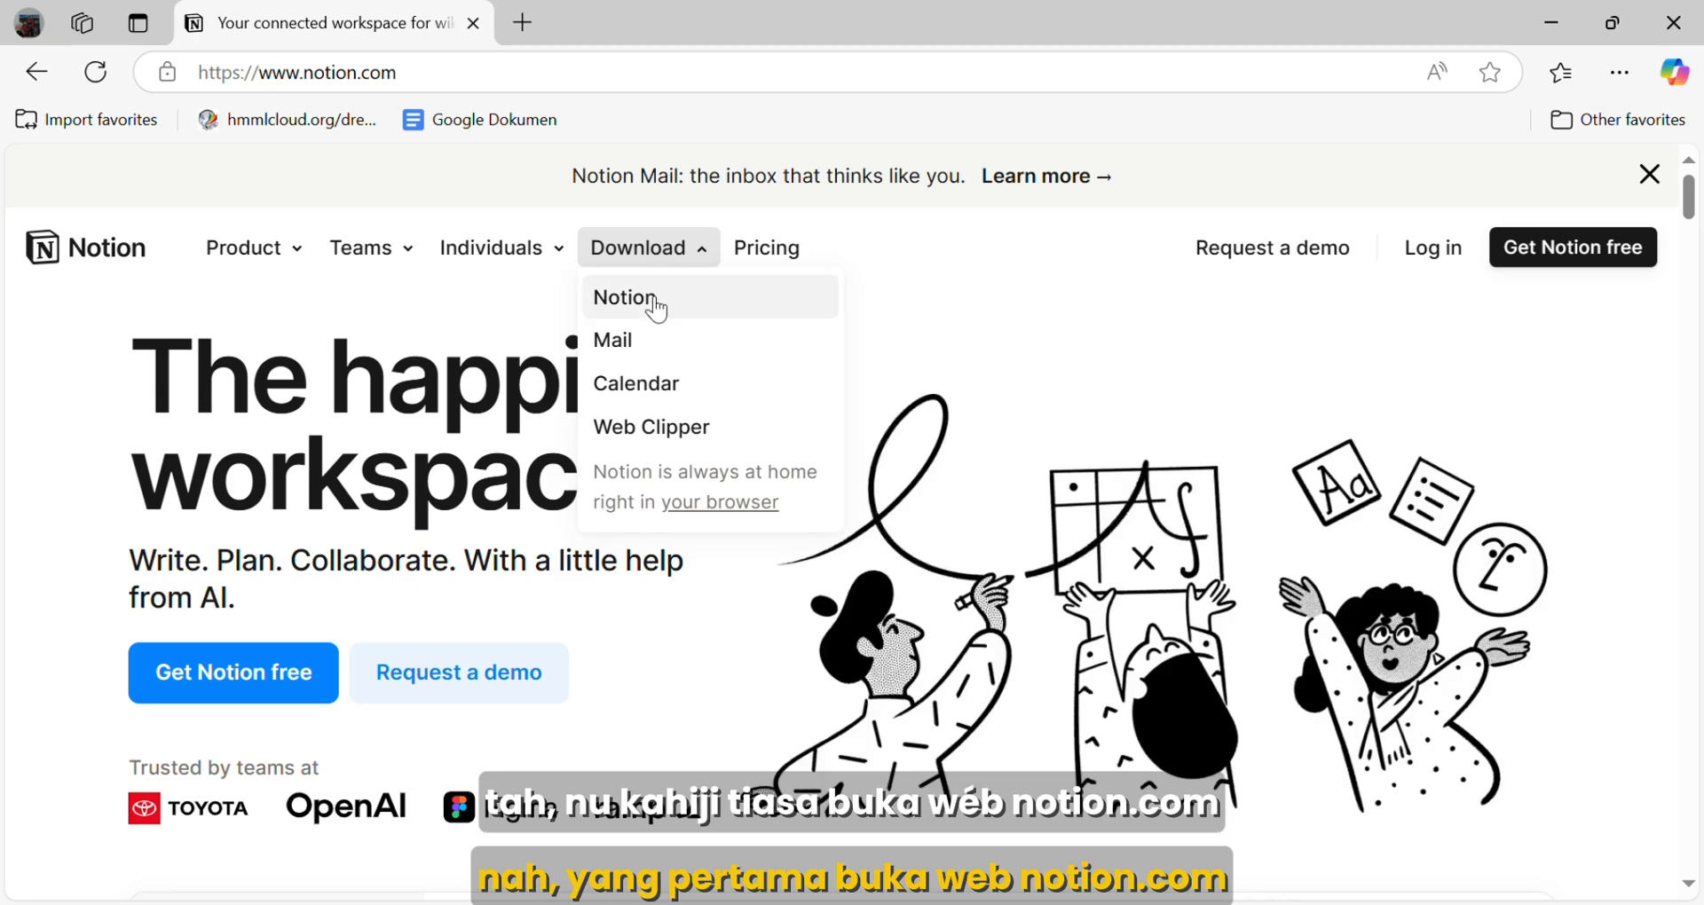
left_click(657, 304)
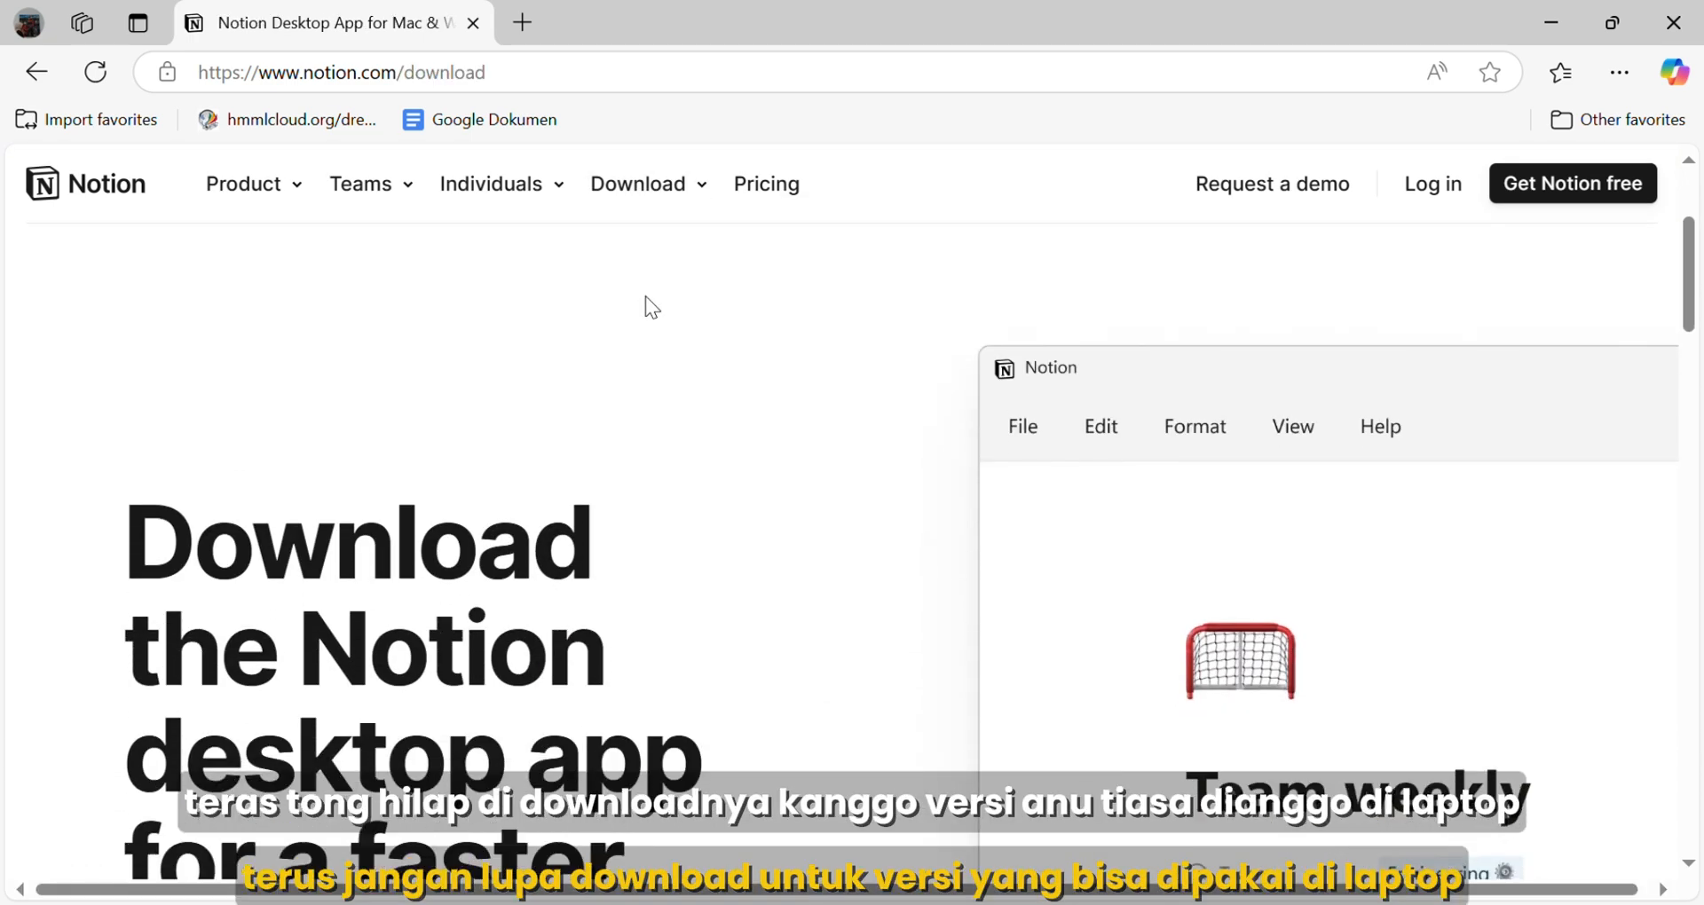
scroll(646, 297, "down", 1)
scroll(646, 297, "up", 1)
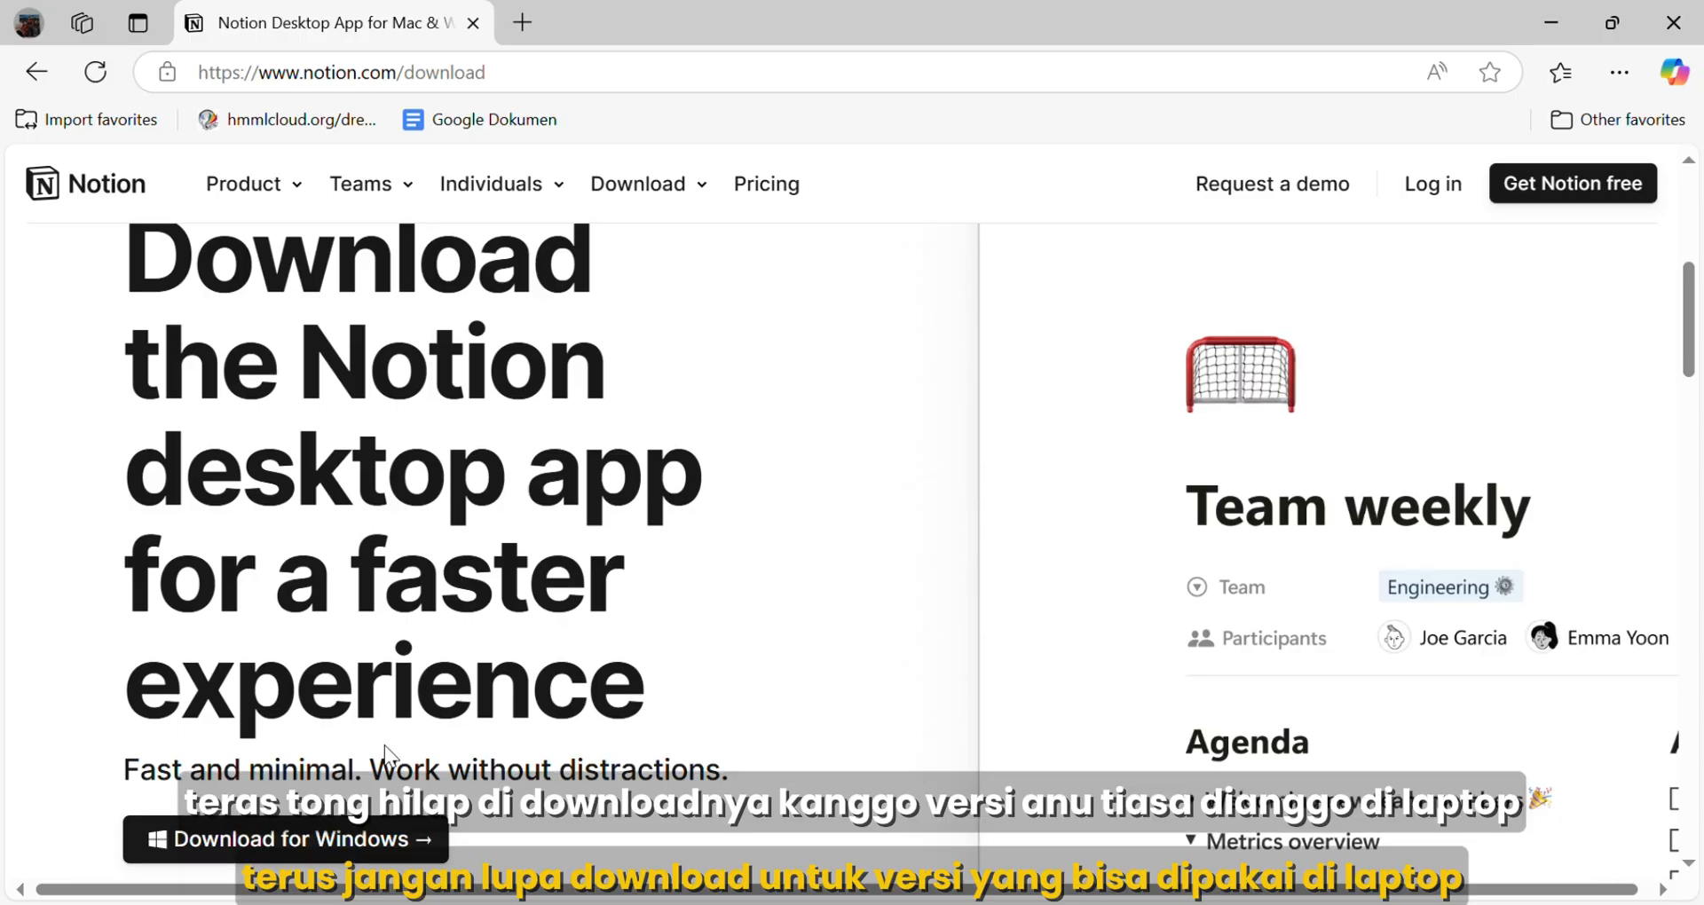
left_click(364, 848)
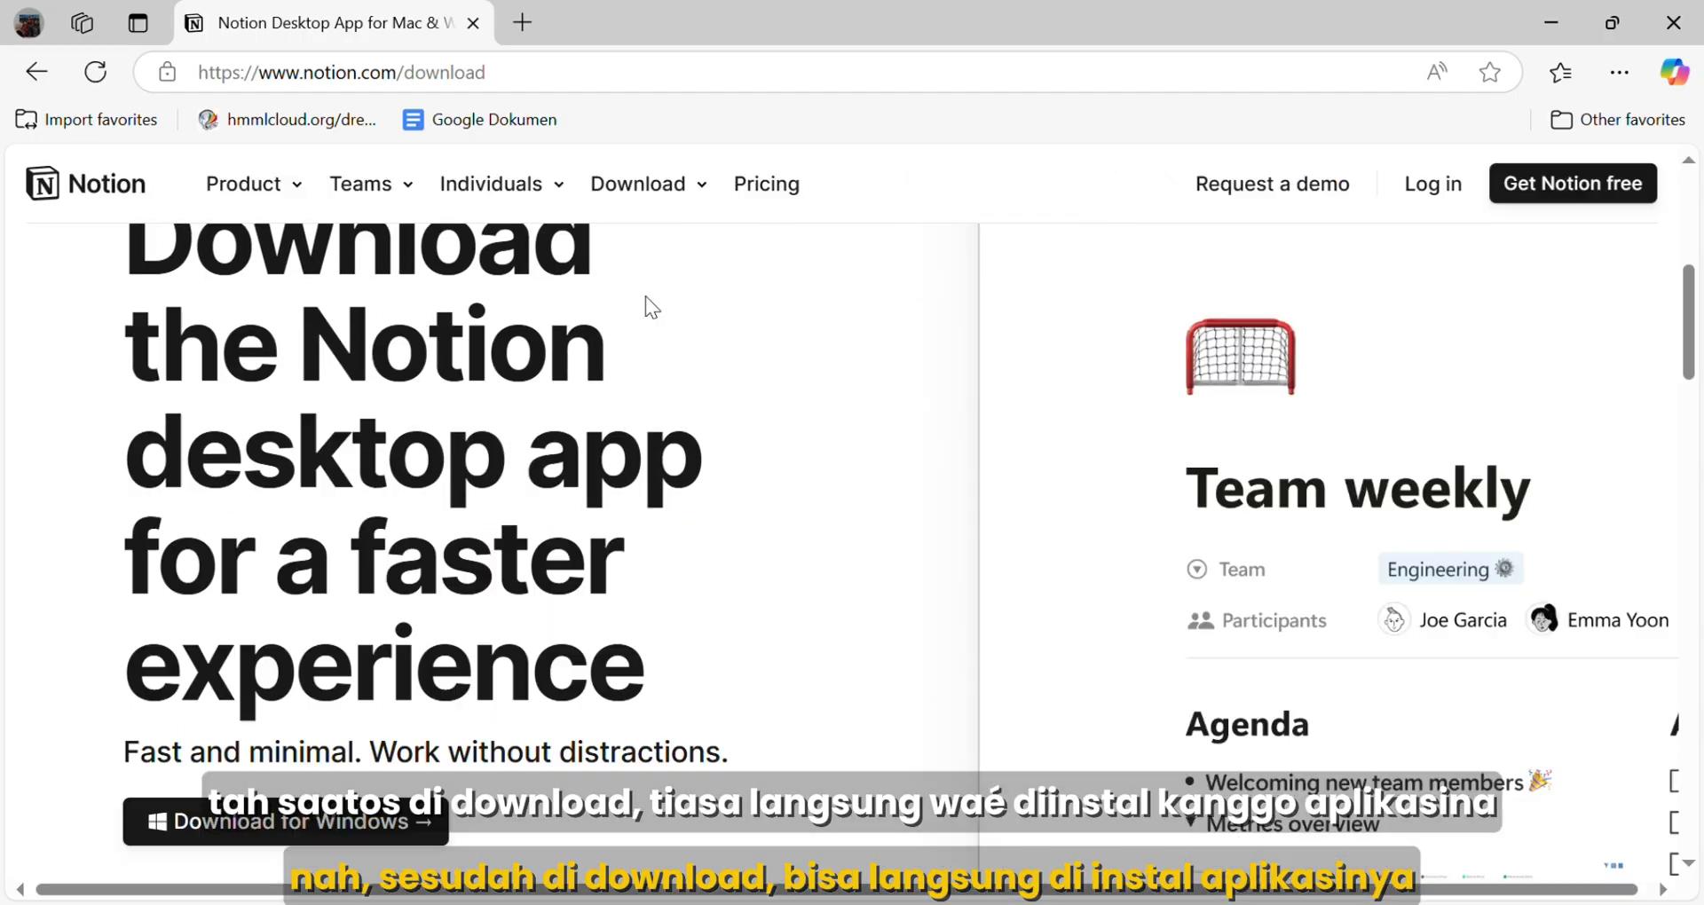
scroll(647, 299, "up", 1)
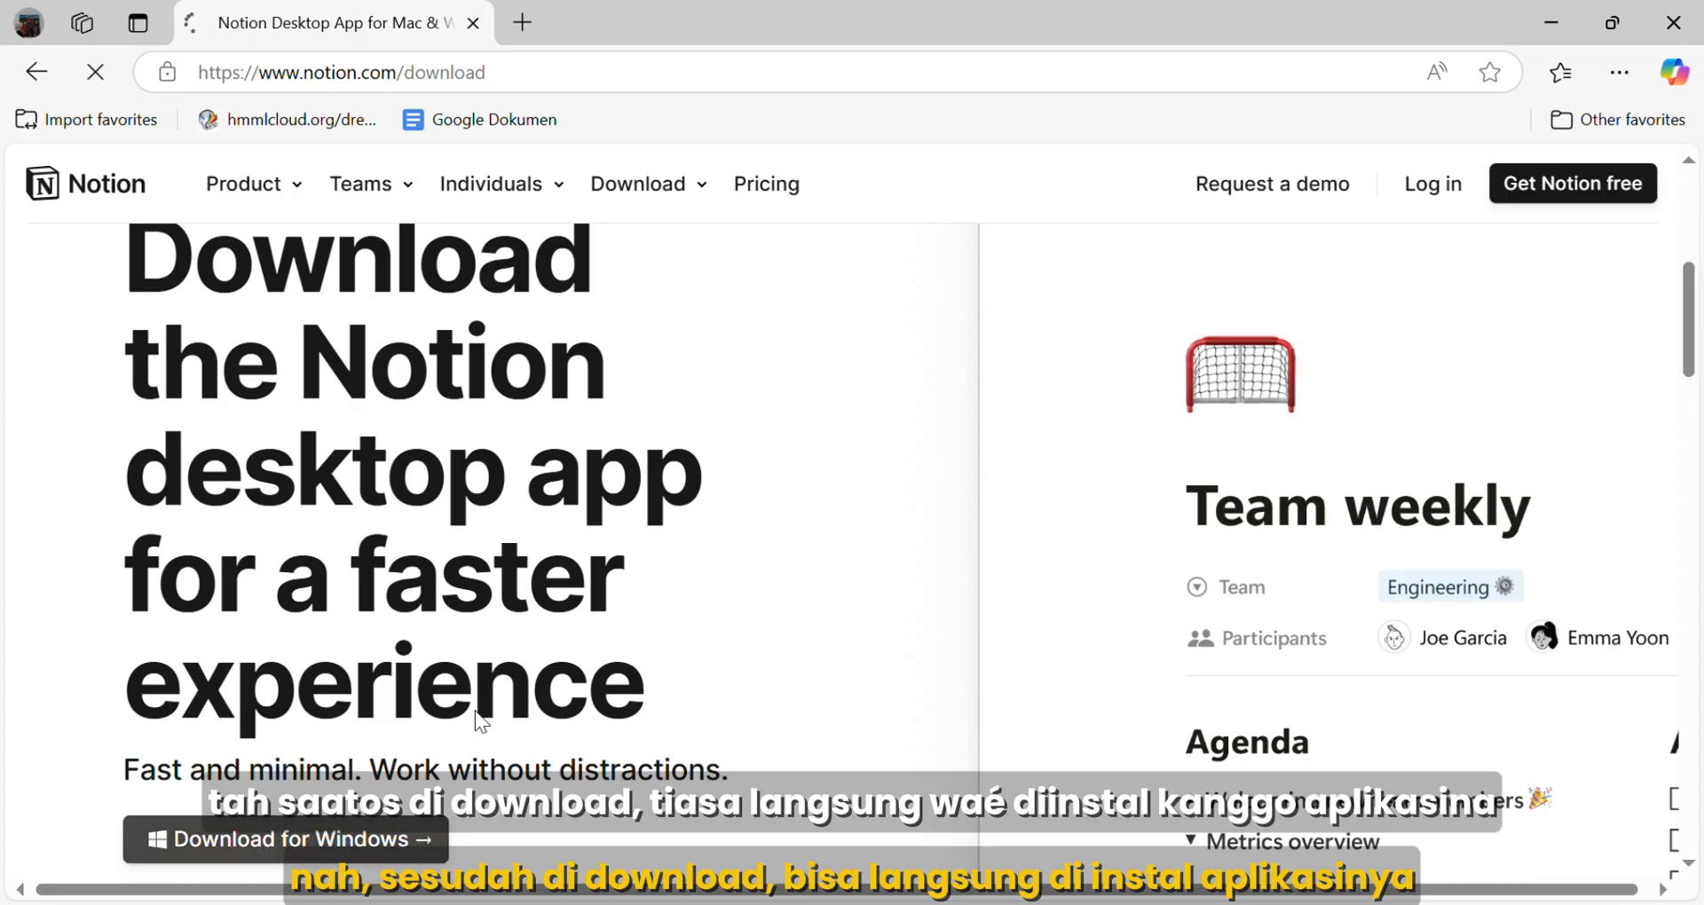
left_click(347, 854)
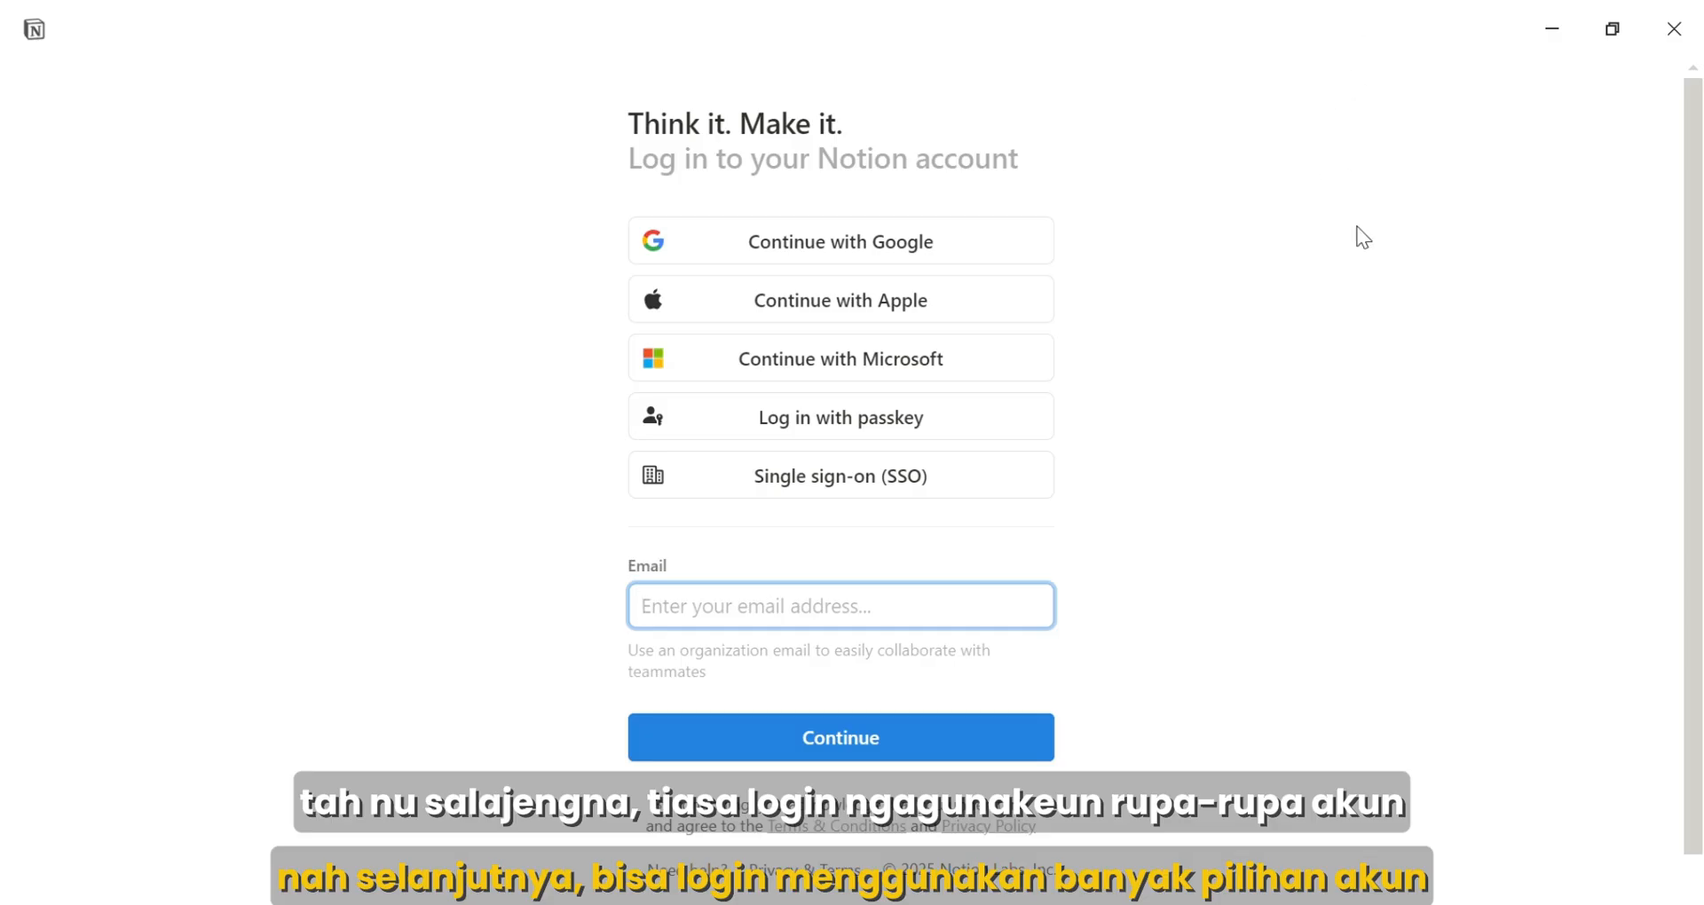
Log in with Google and create a new private page titled "Bandung Raya jeung Caritana"
left_click(980, 246)
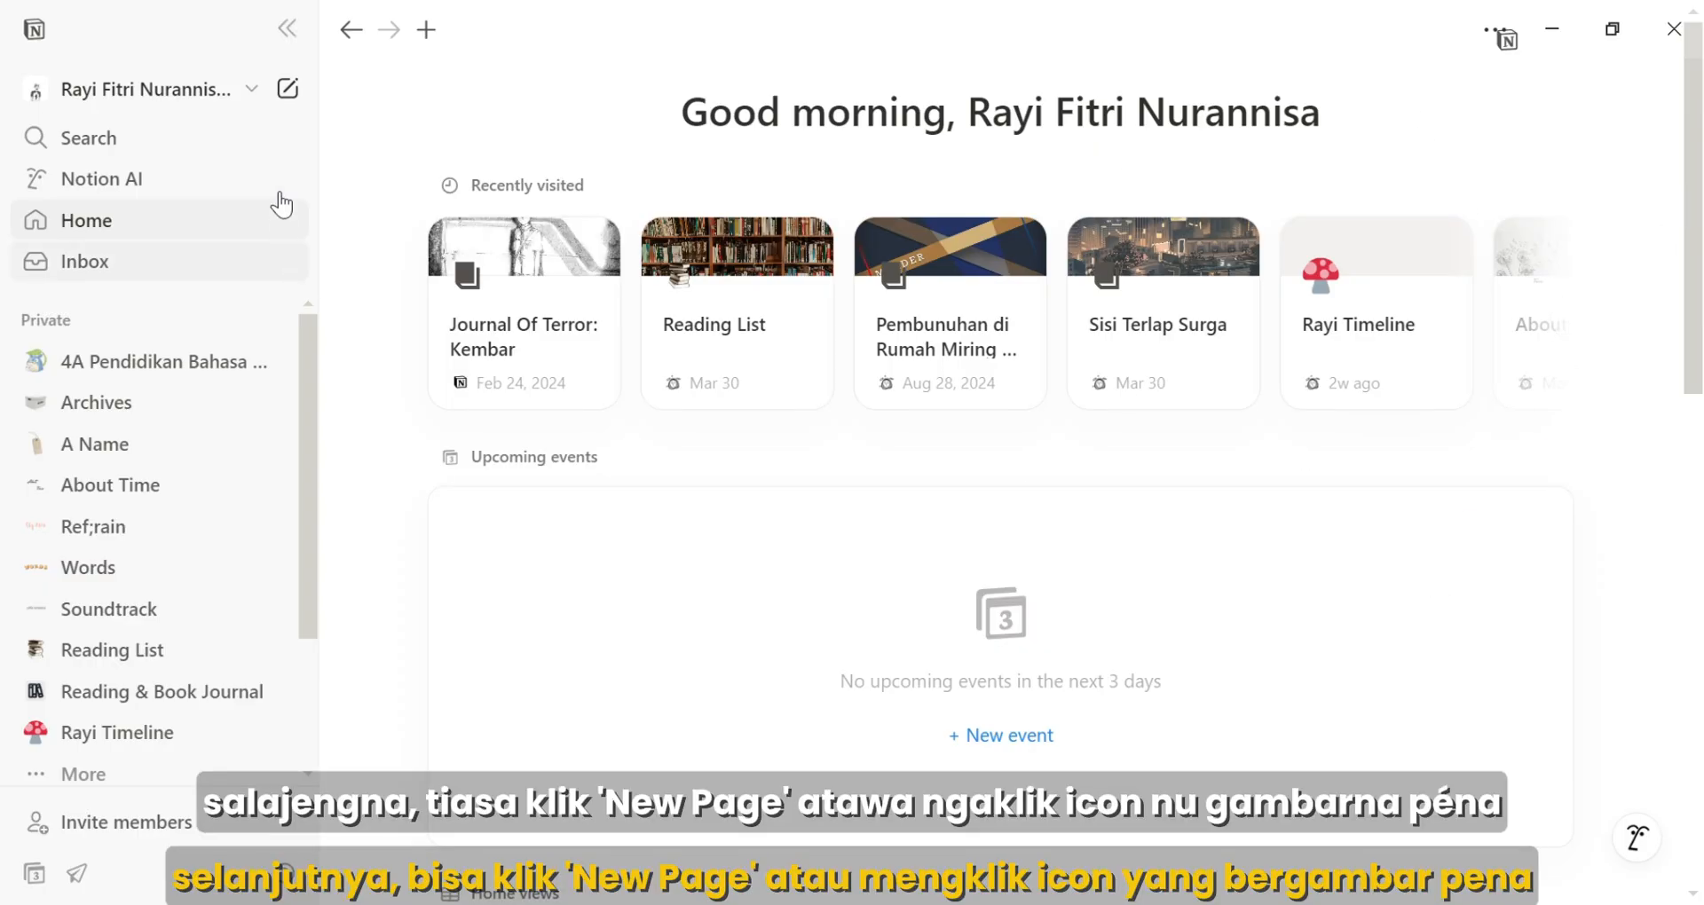
left_click(288, 89)
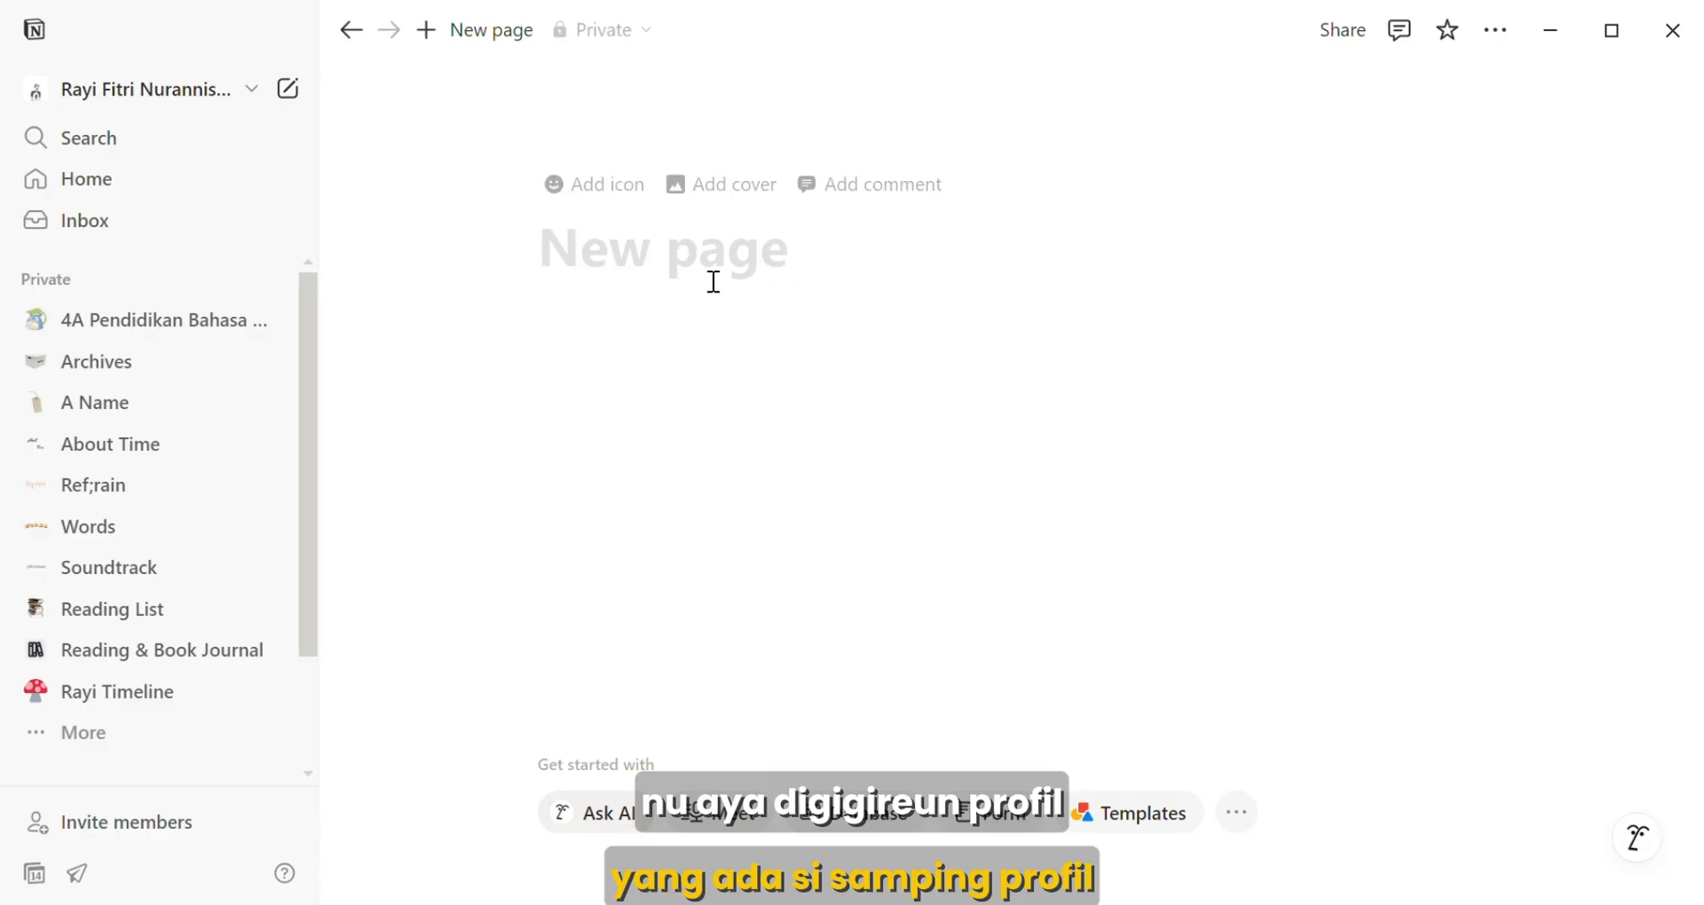
type("Bandun")
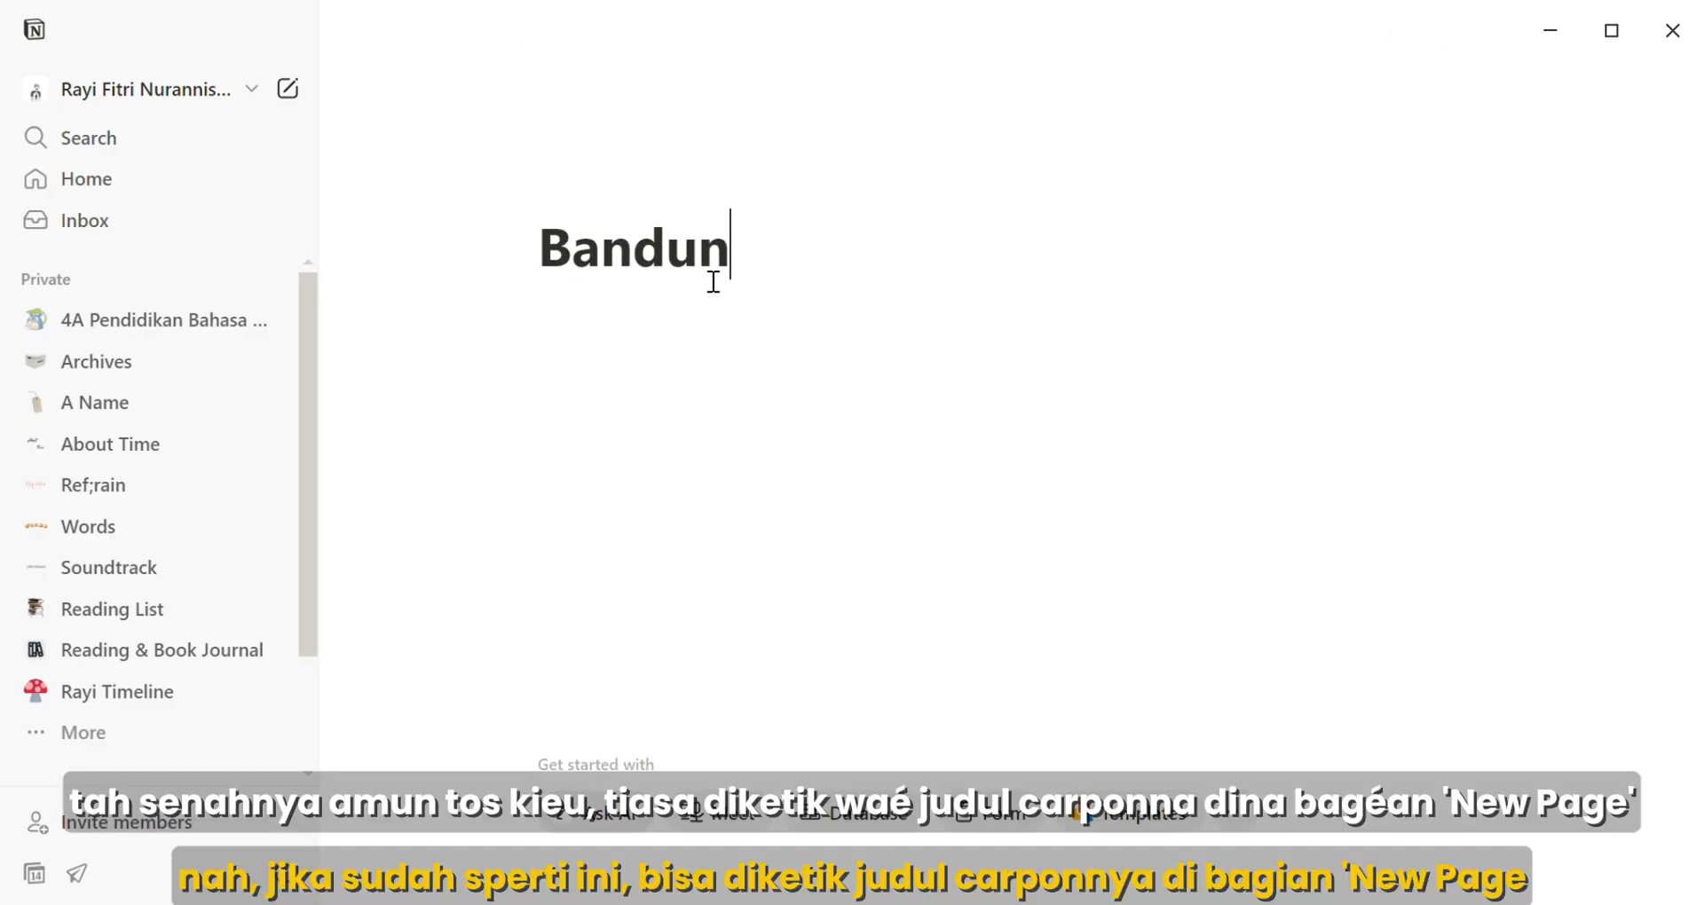
type("g Raya ")
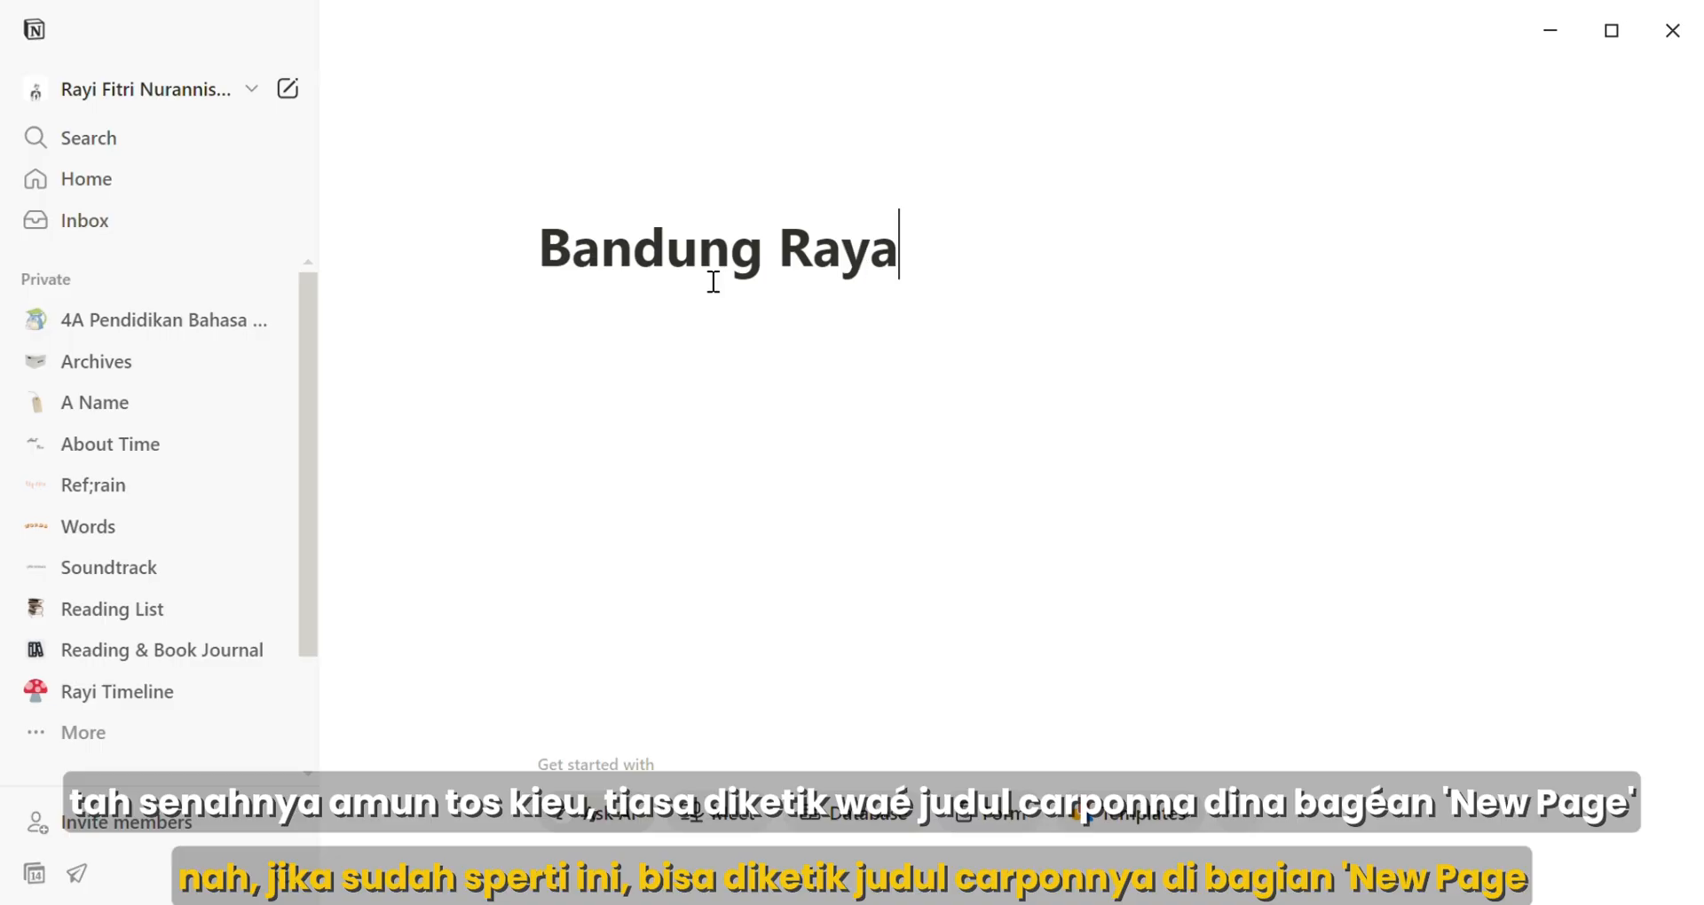
type("jeung ")
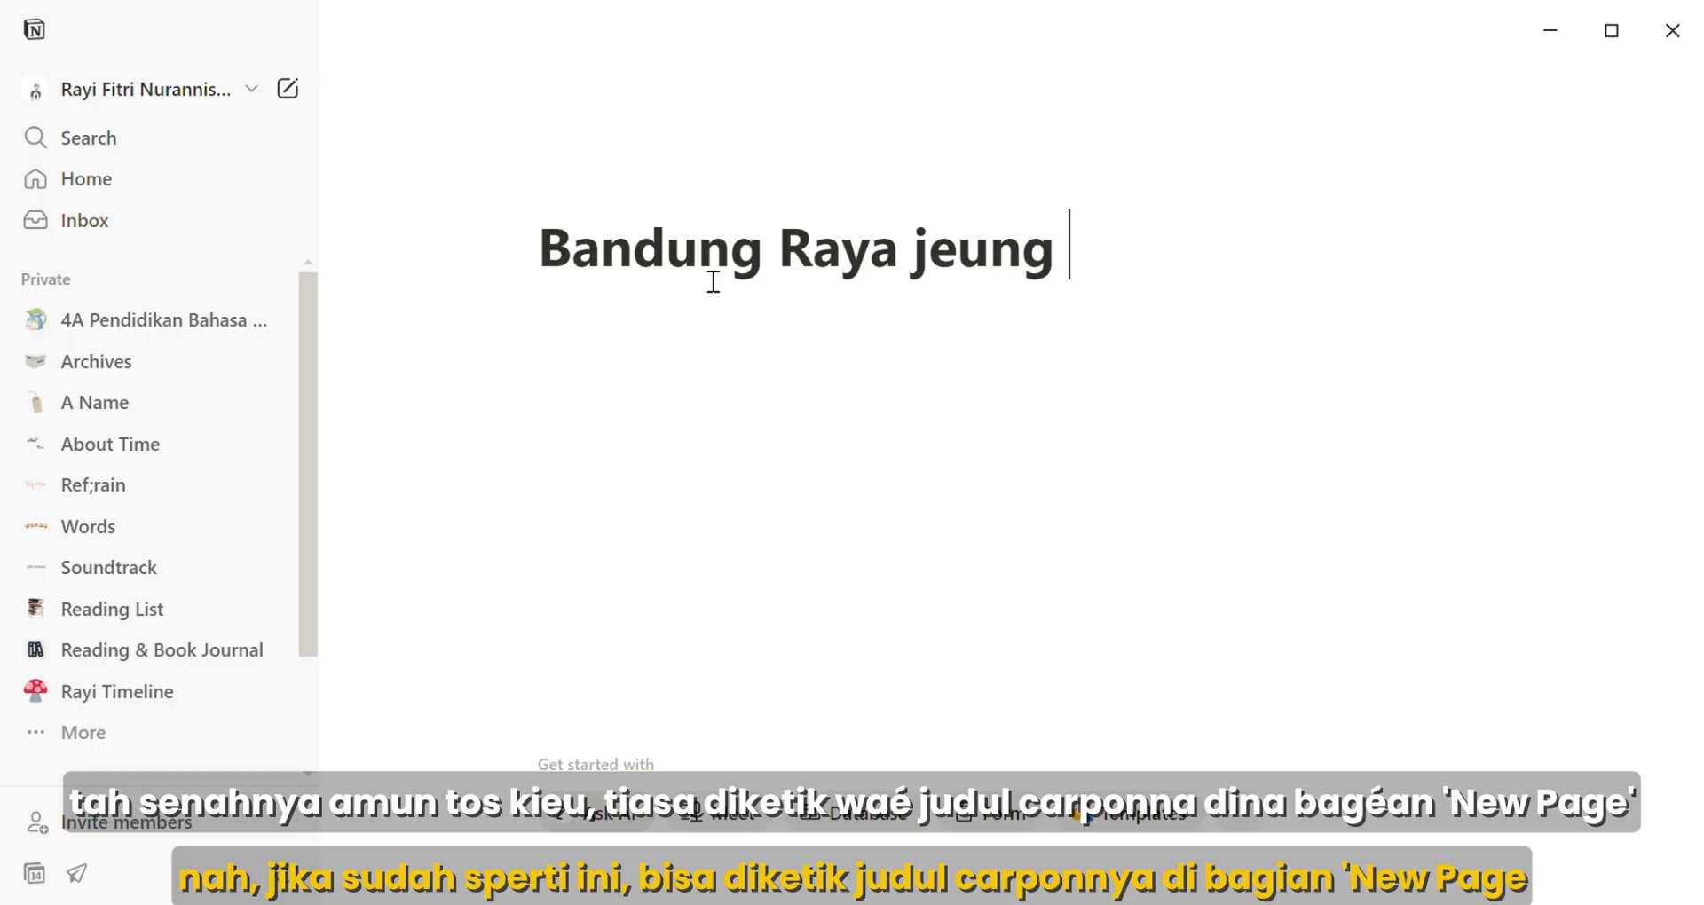
type("Caritana")
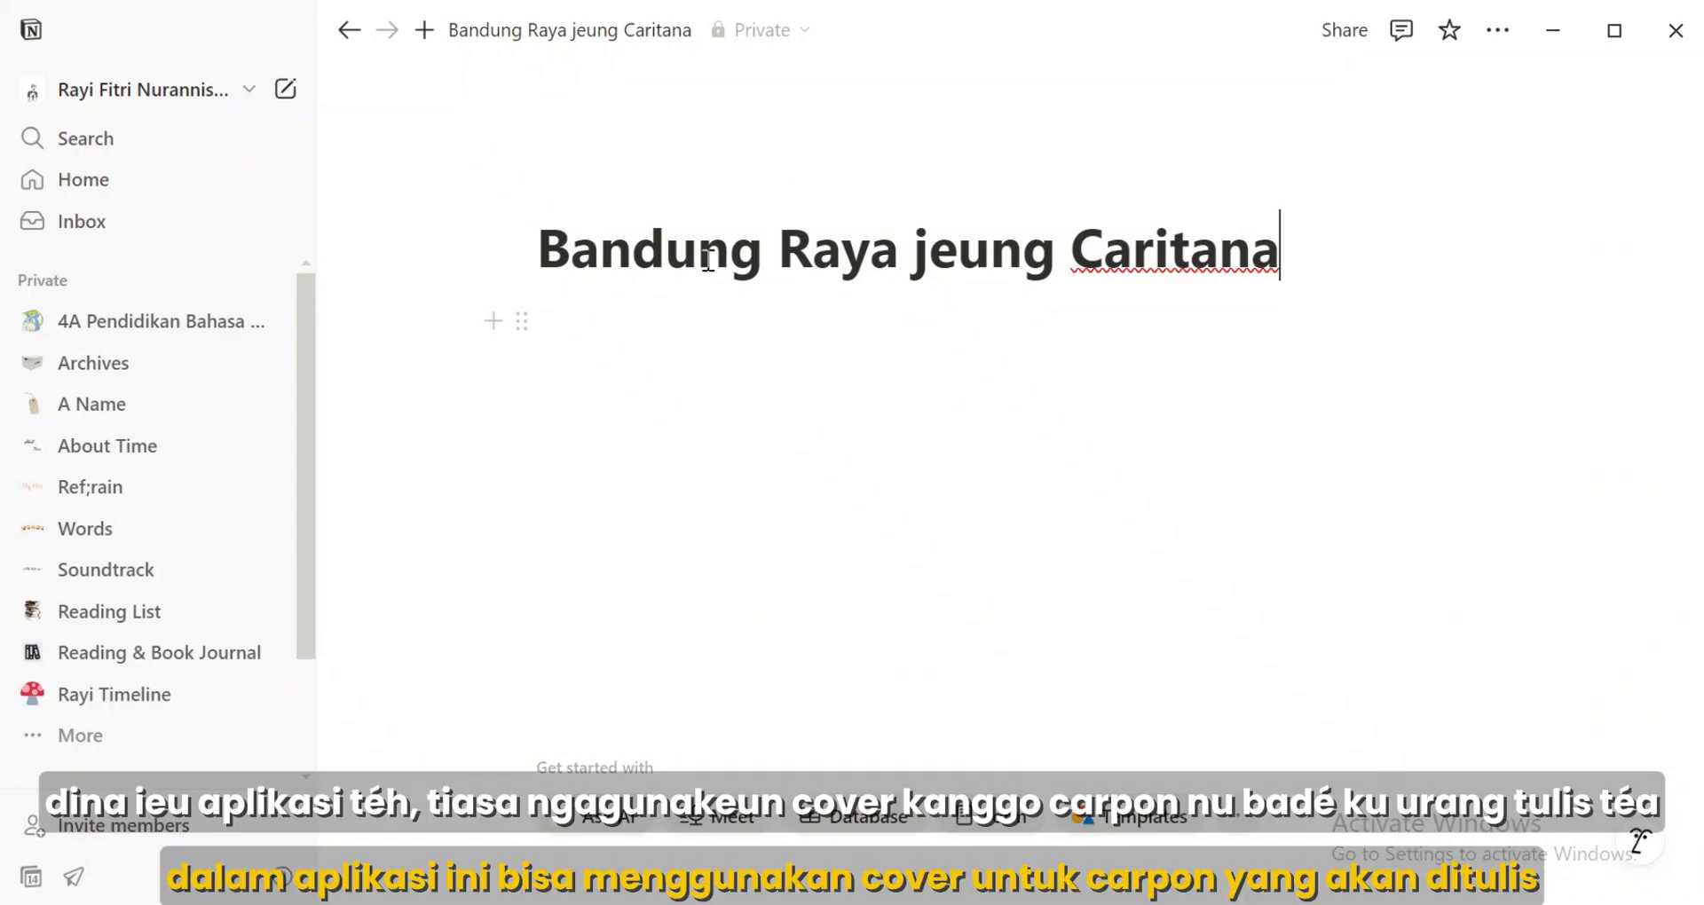
Add a cover image to the "Bandung Raya jeung Caritana" page
mouse_move(646, 205)
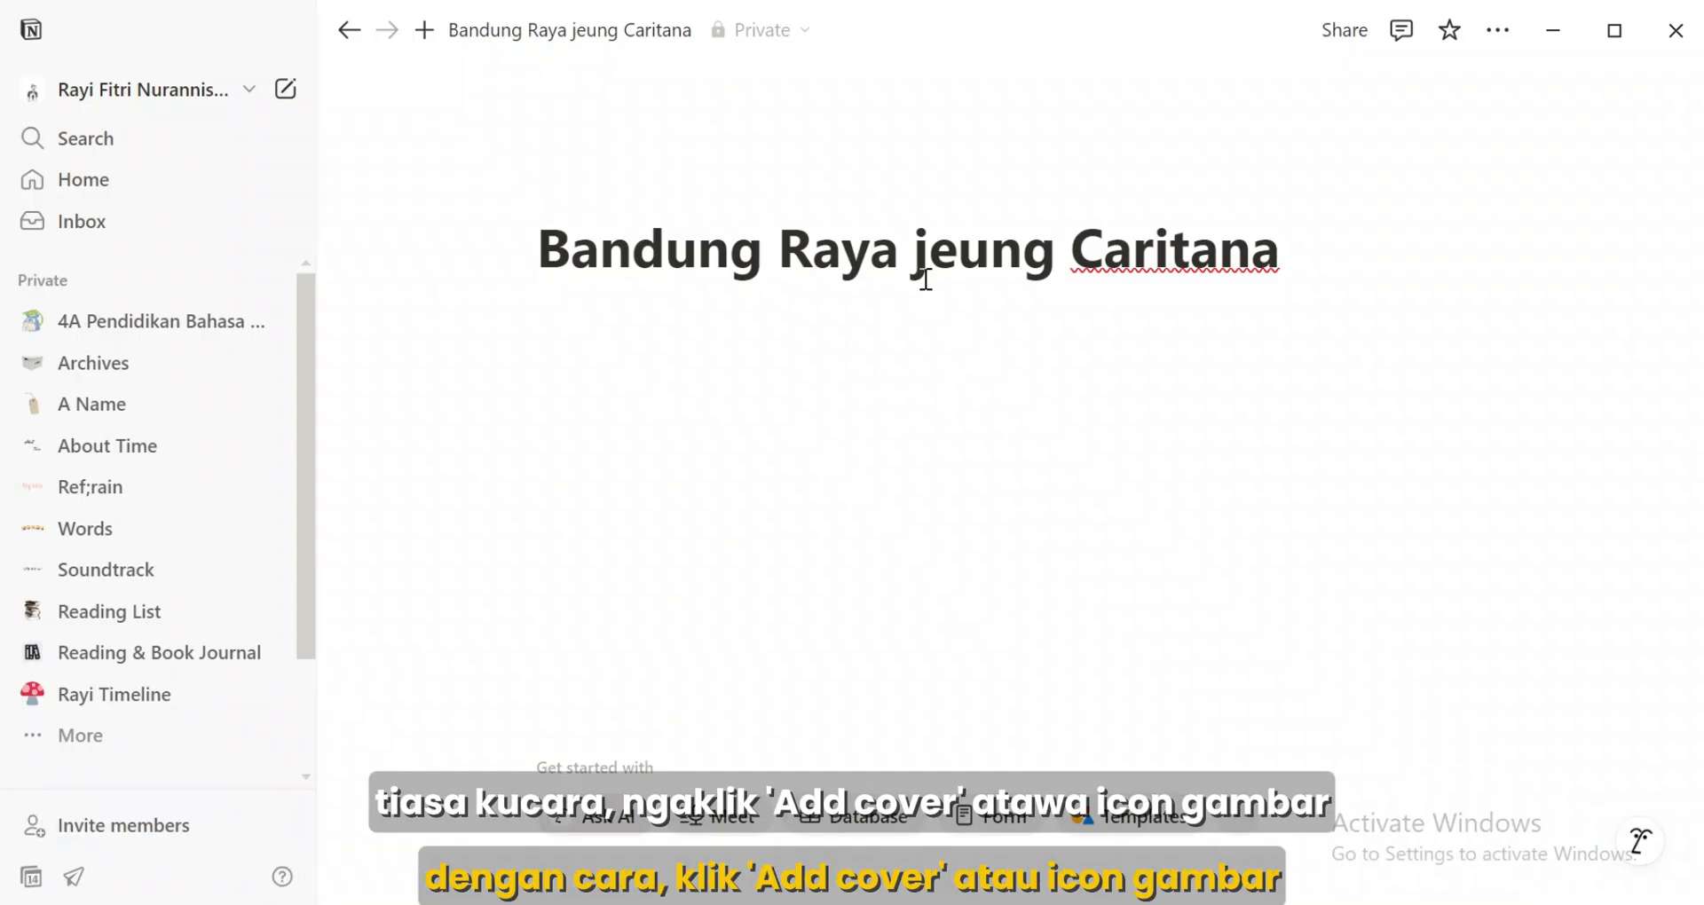
left_click(1275, 257)
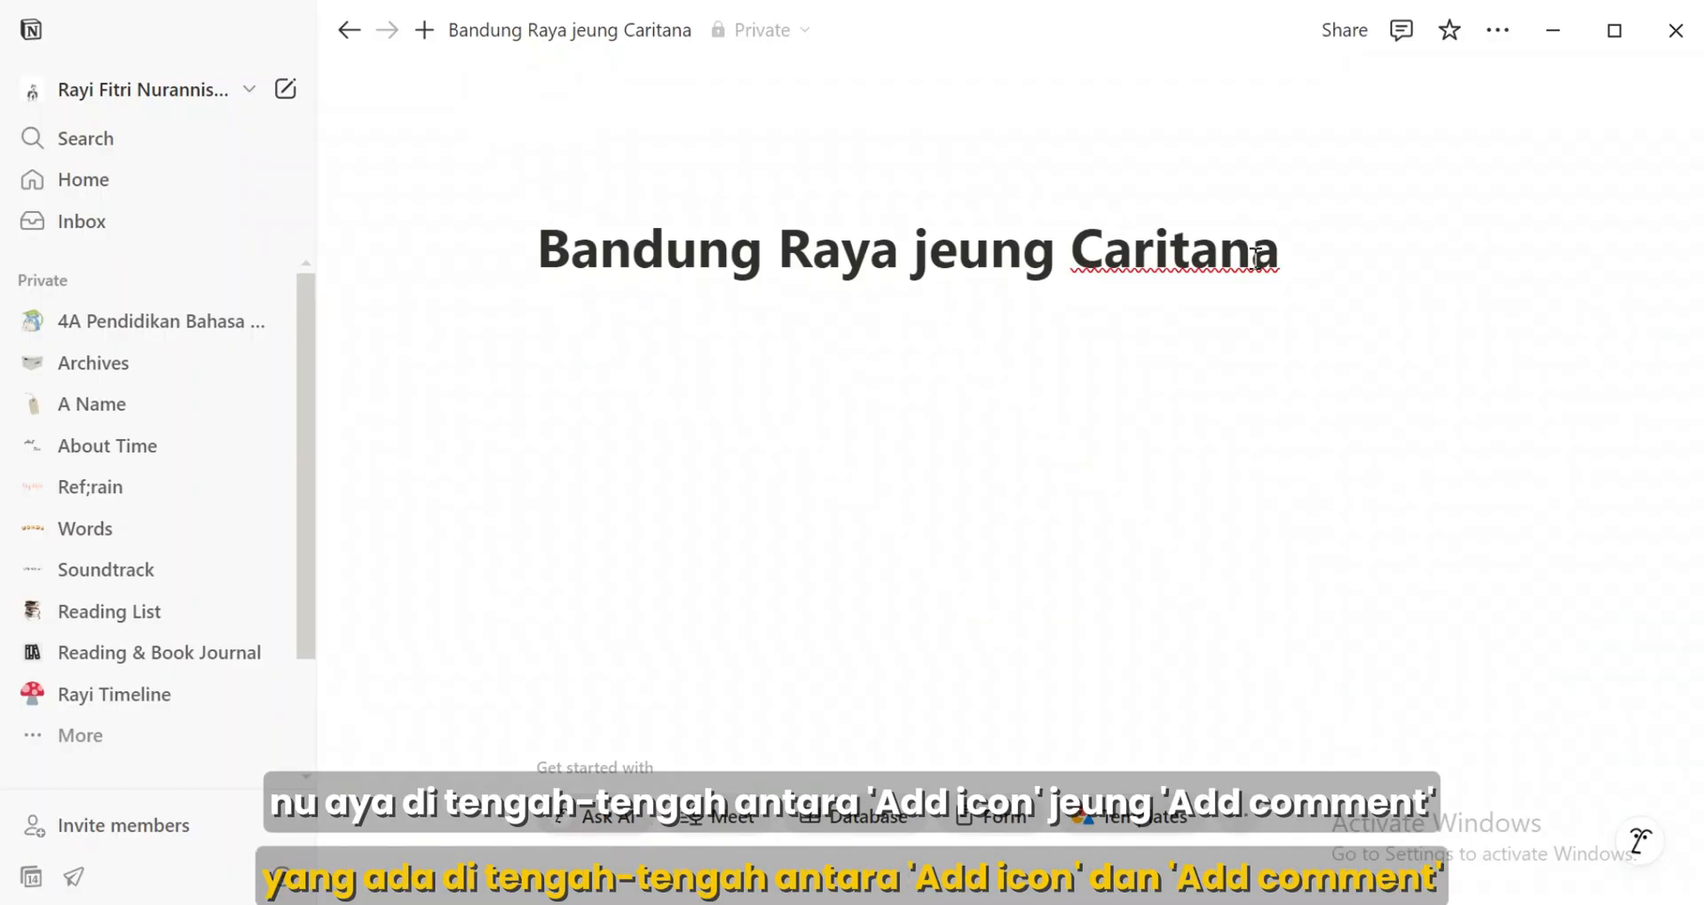
left_click(688, 205)
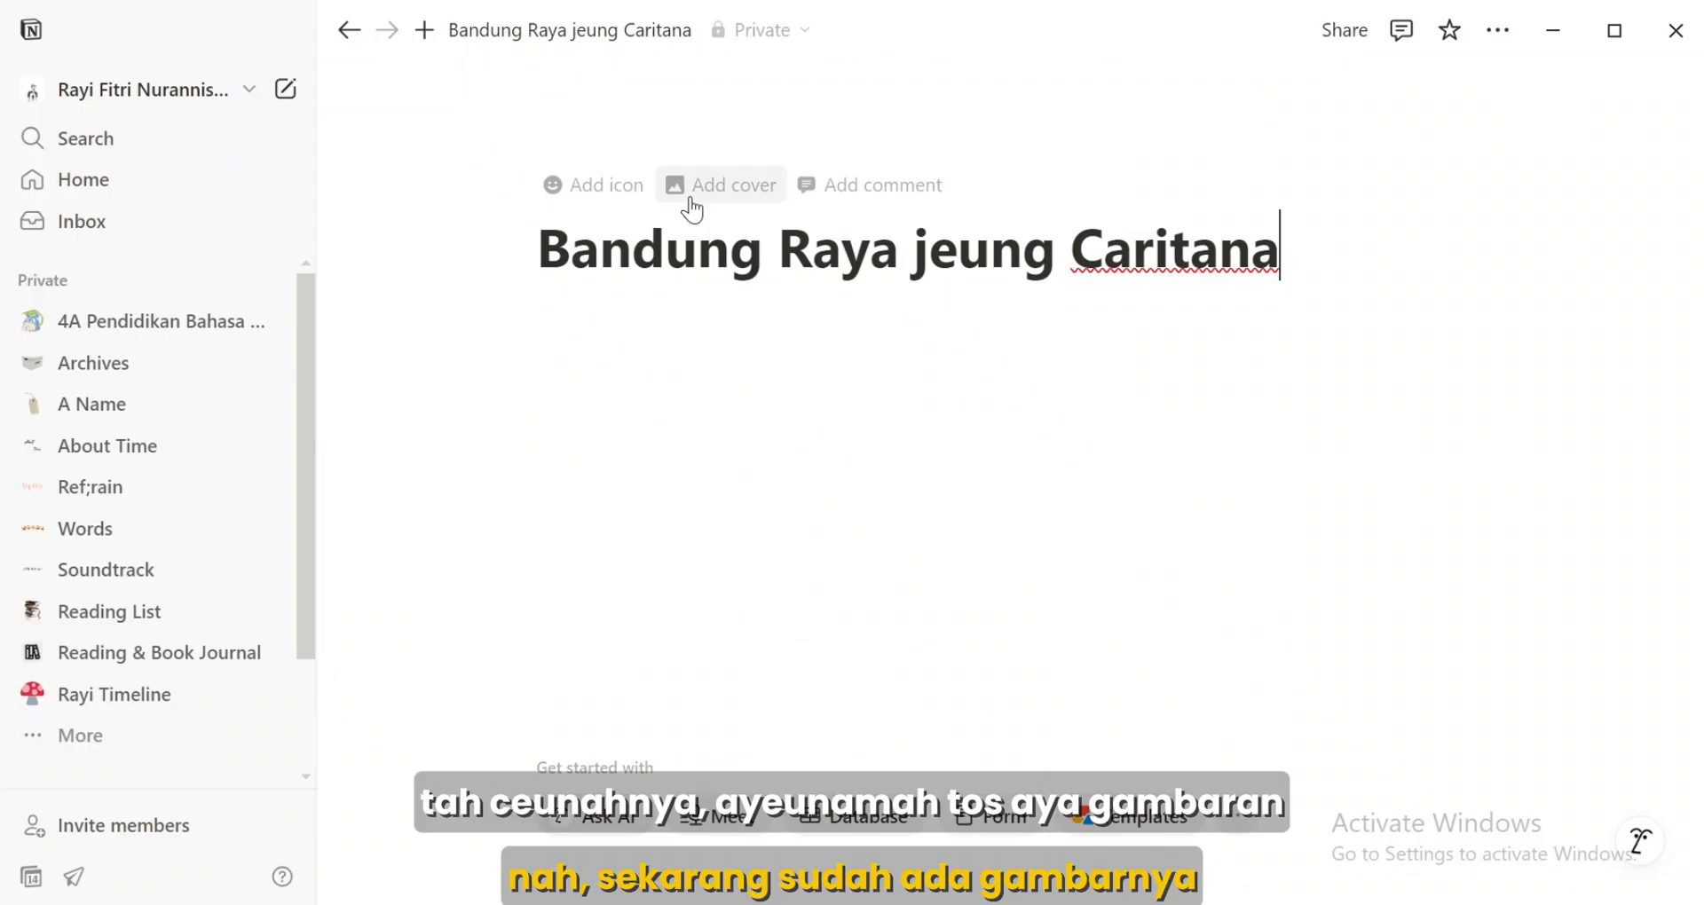
left_click(688, 203)
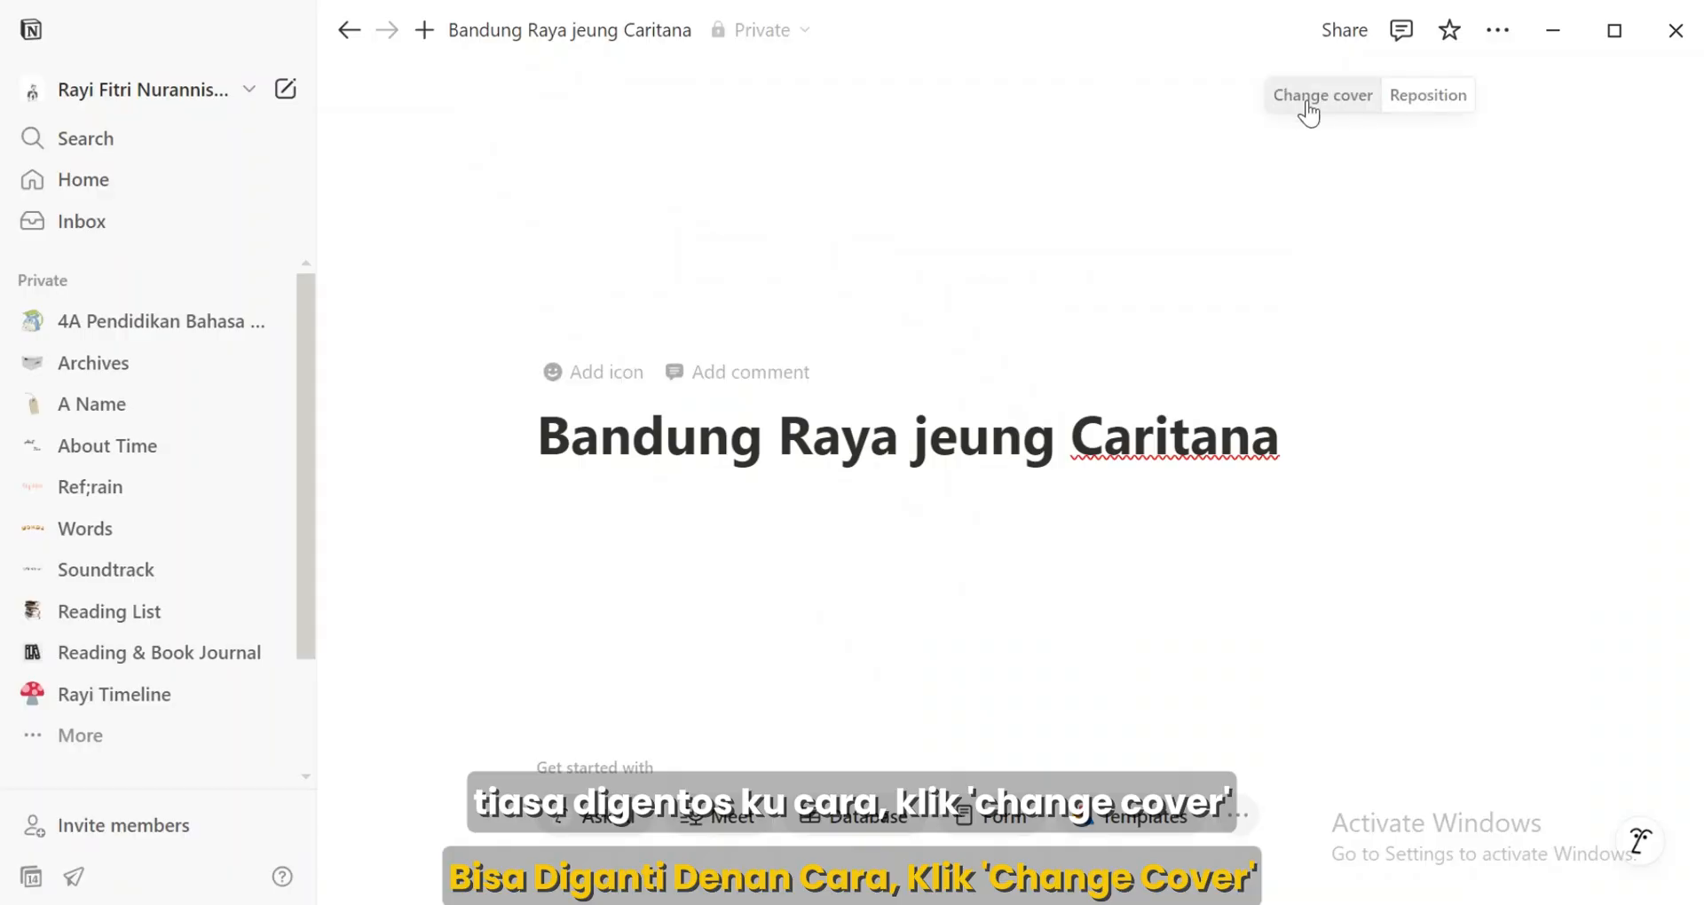
Replace the page cover by uploading the image file "Header" from the computer's Header folder
left_click(1309, 97)
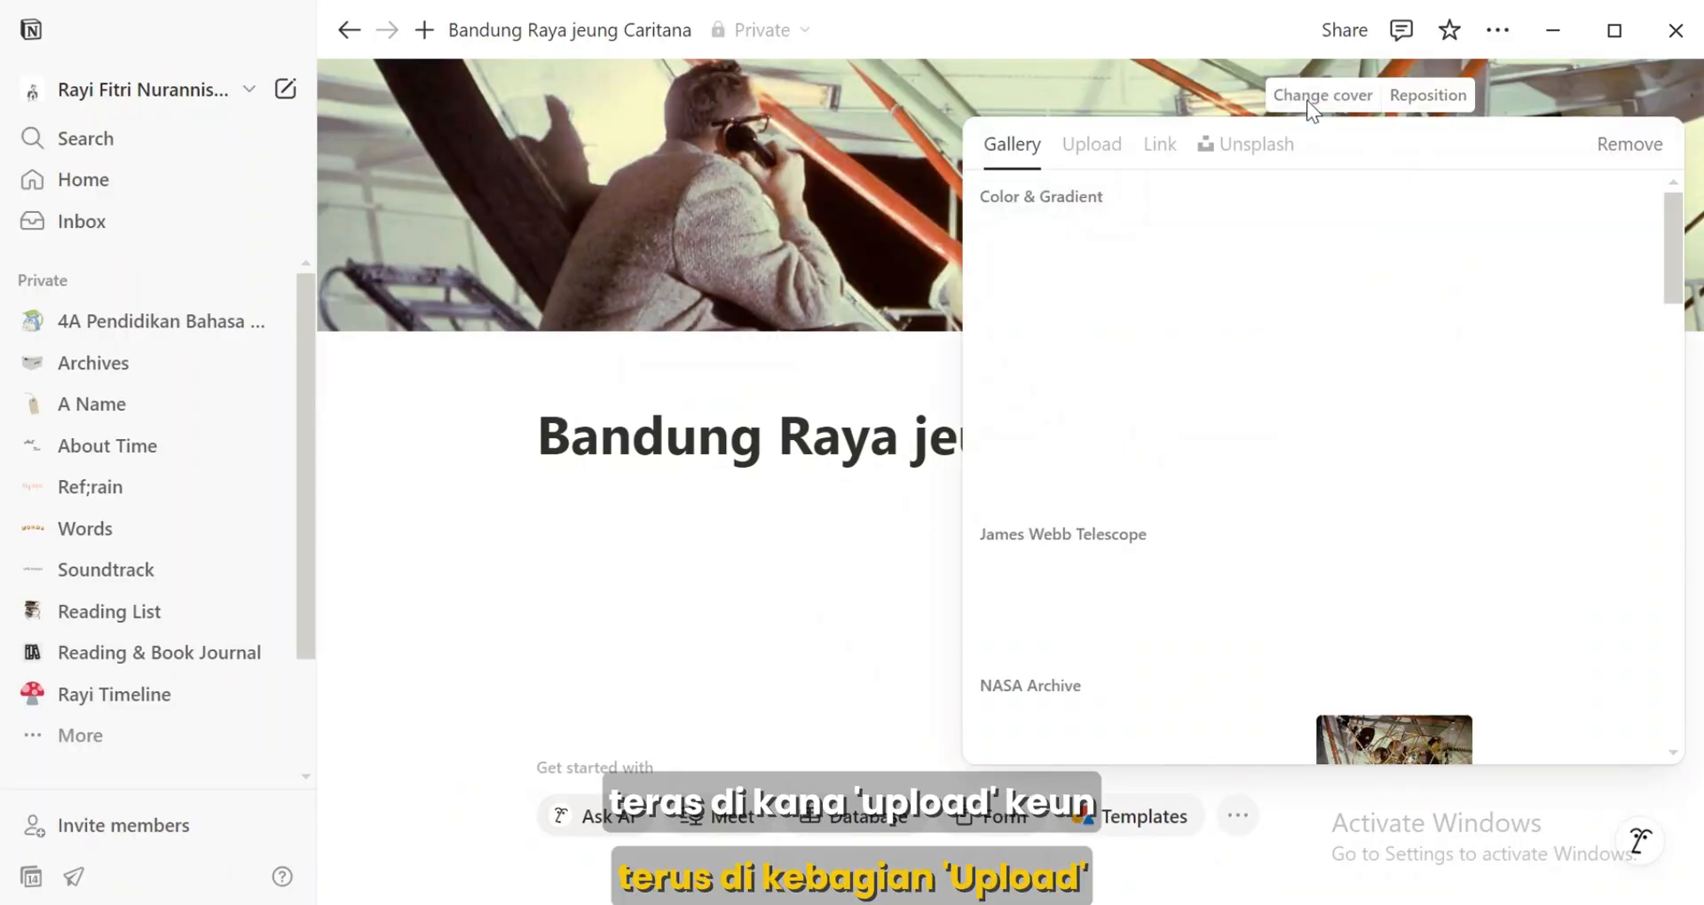
left_click(1118, 152)
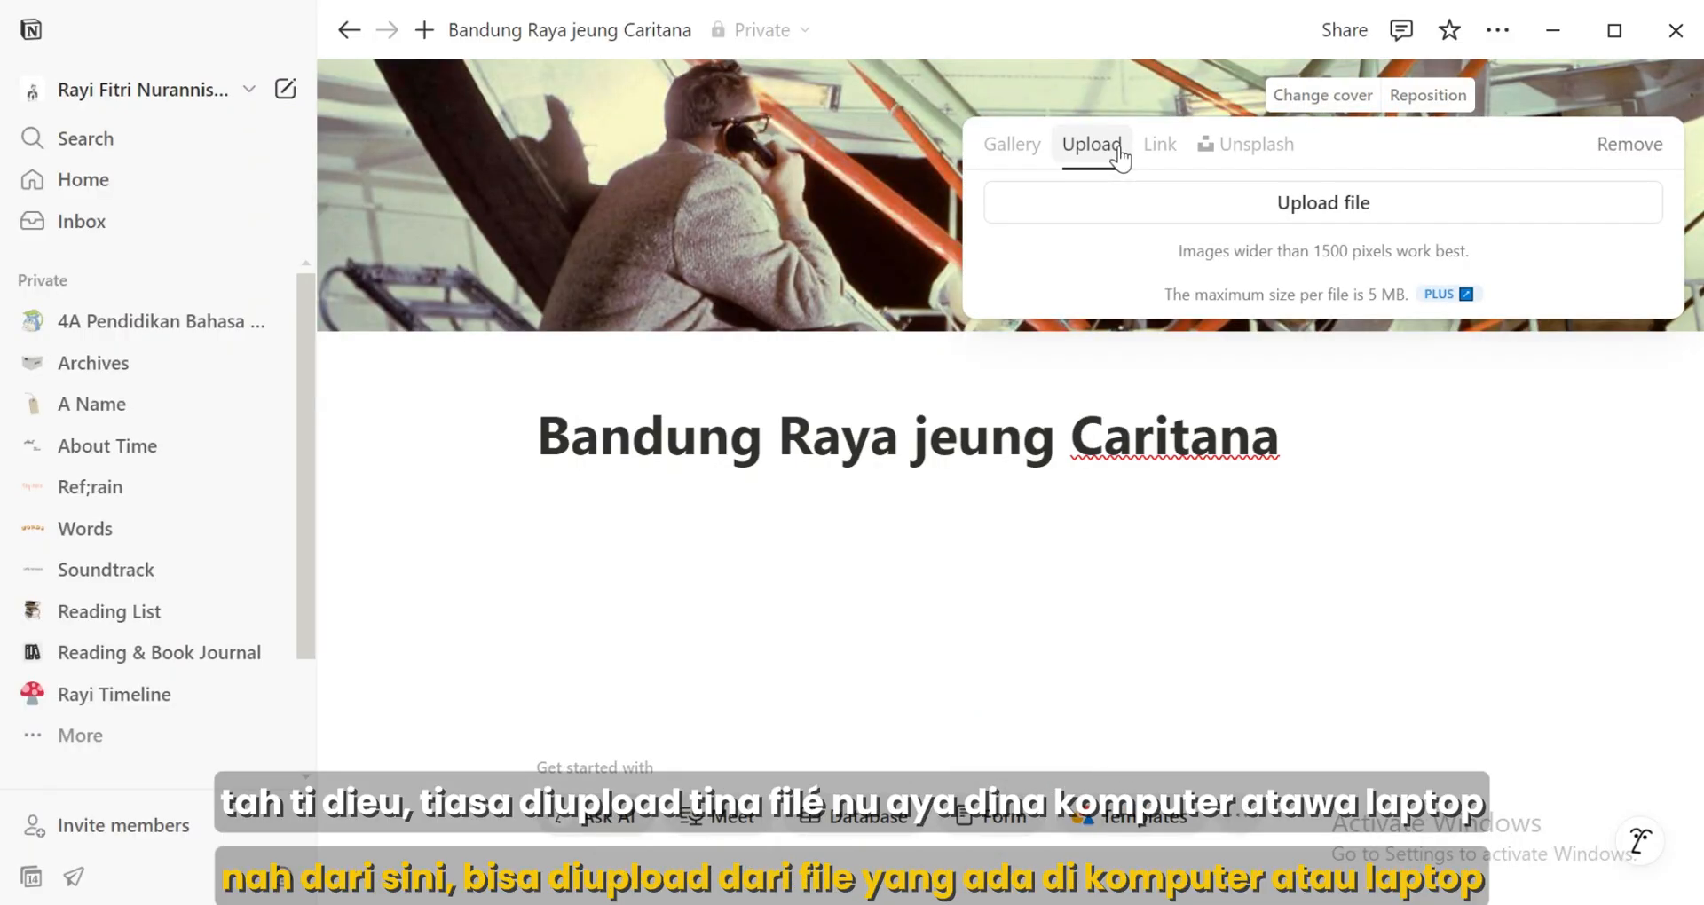
left_click(1177, 204)
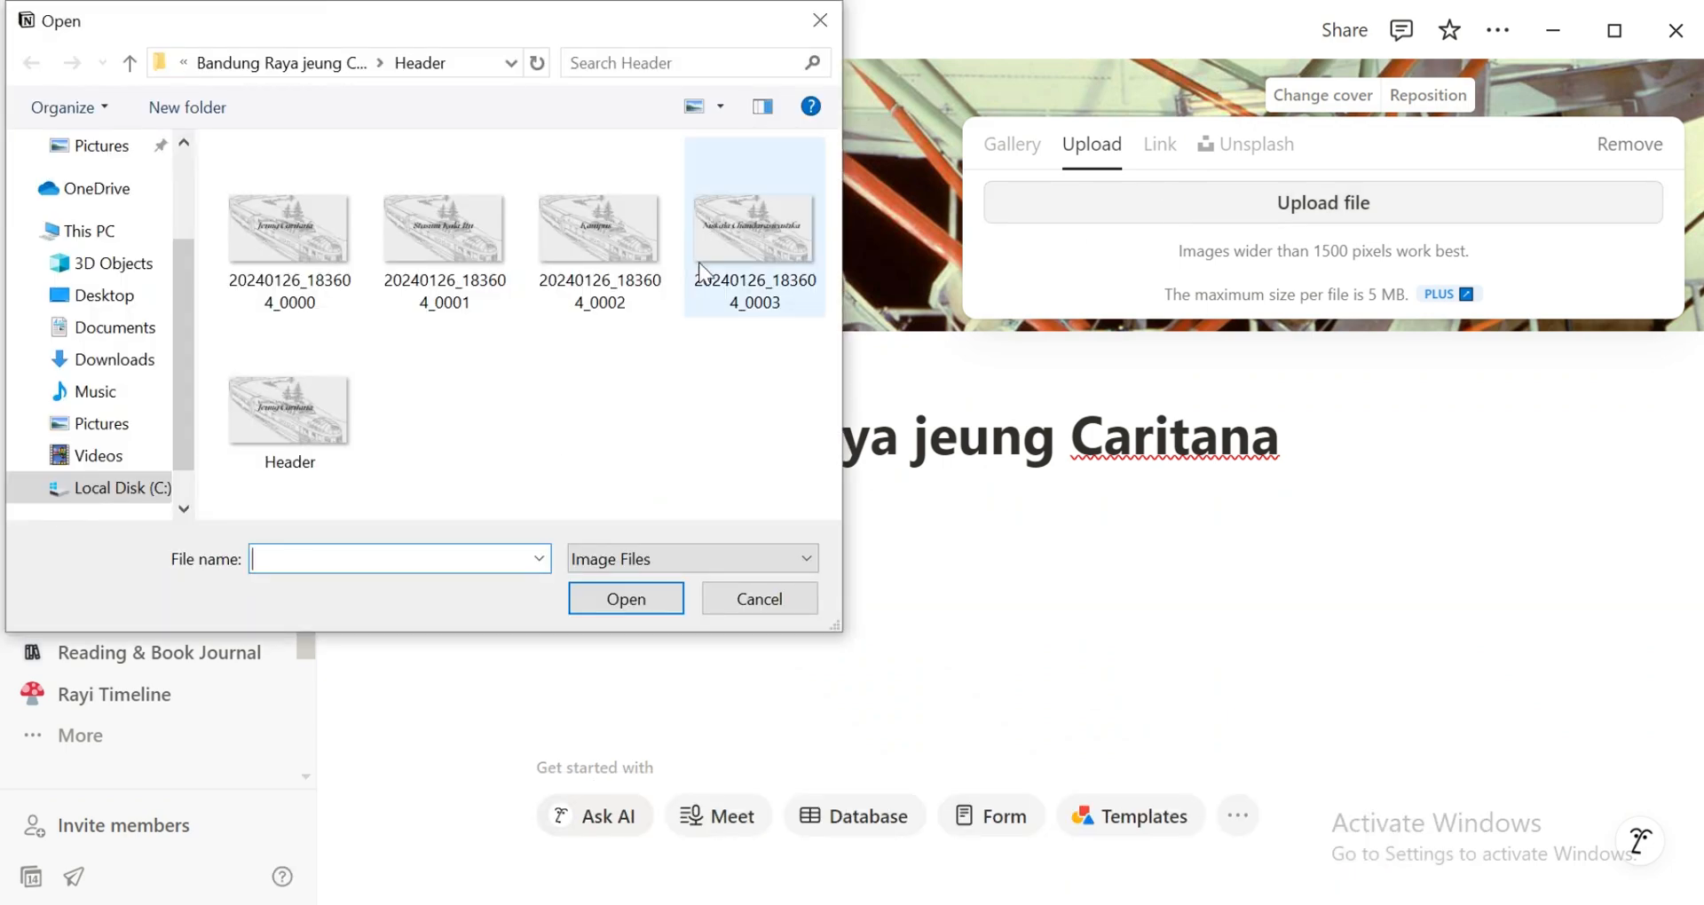
left_click(257, 390)
double_click(258, 390)
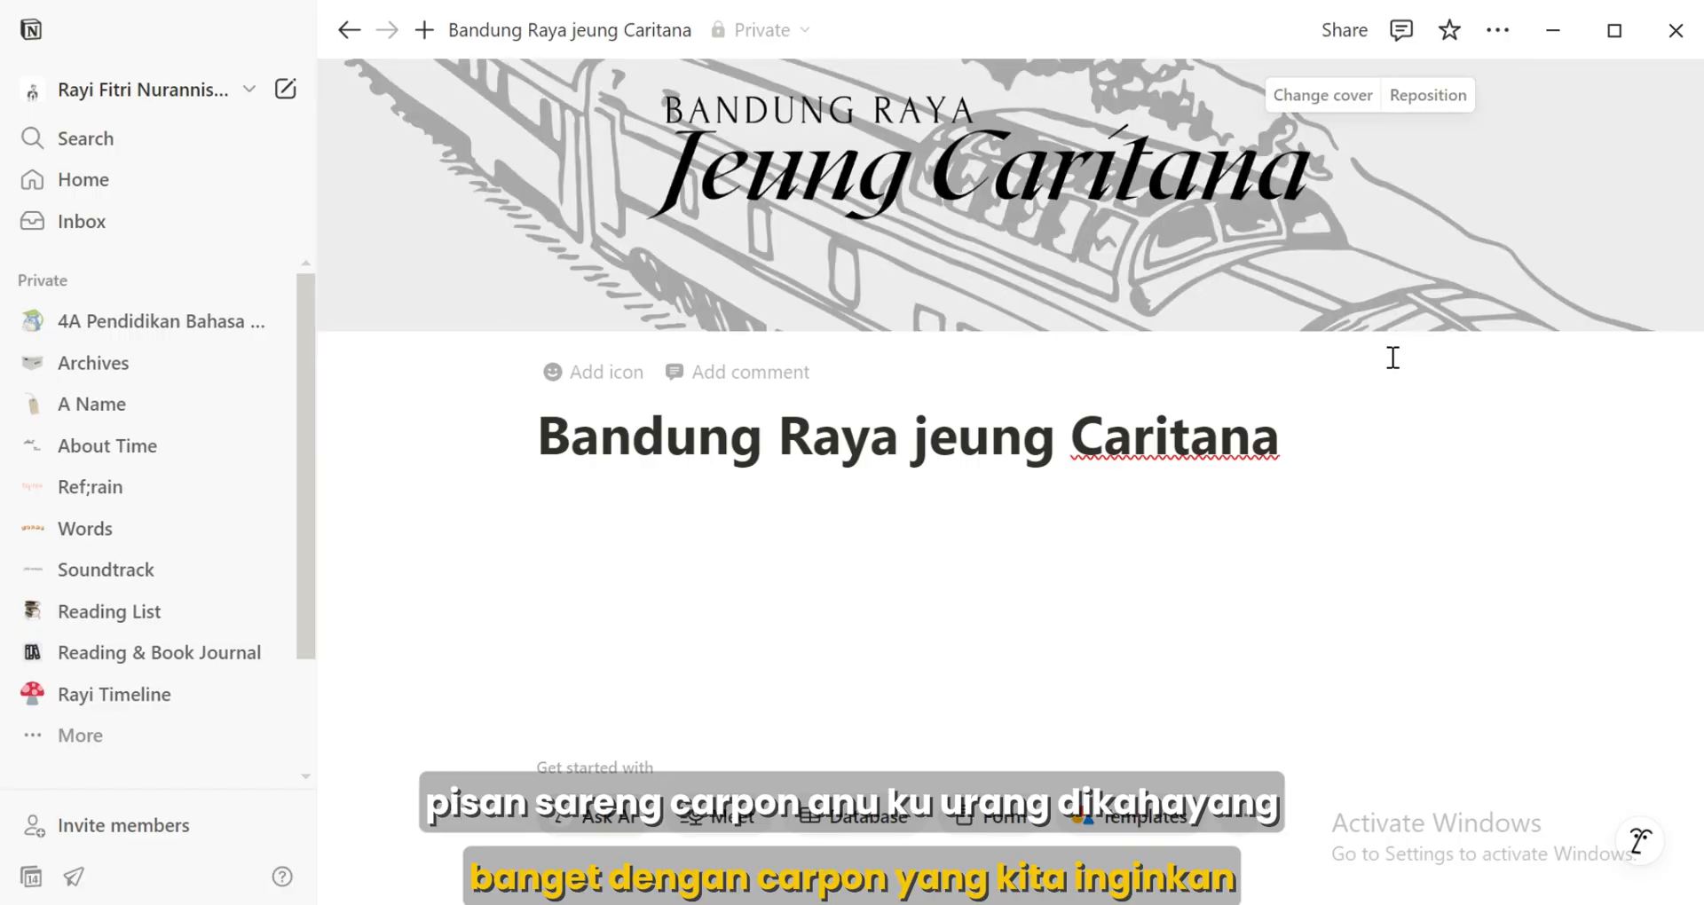
Reposition the cover image so its lettering sits lower in the banner, and save the position
left_click(1428, 96)
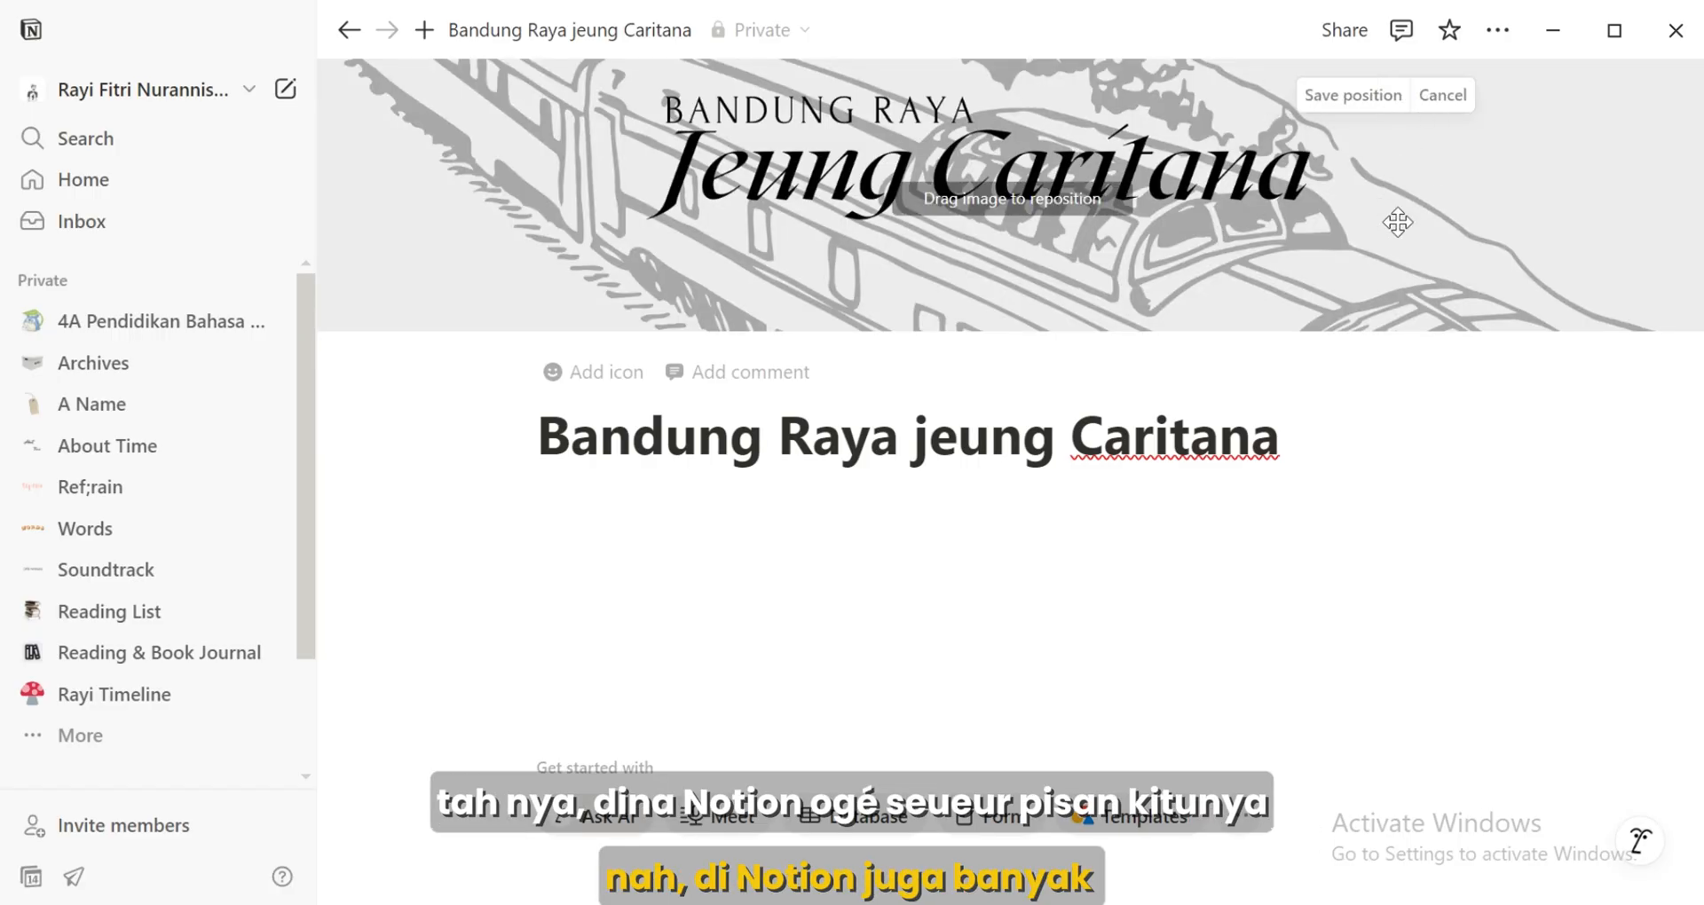
left_click_drag(1345, 217, 1251, 206)
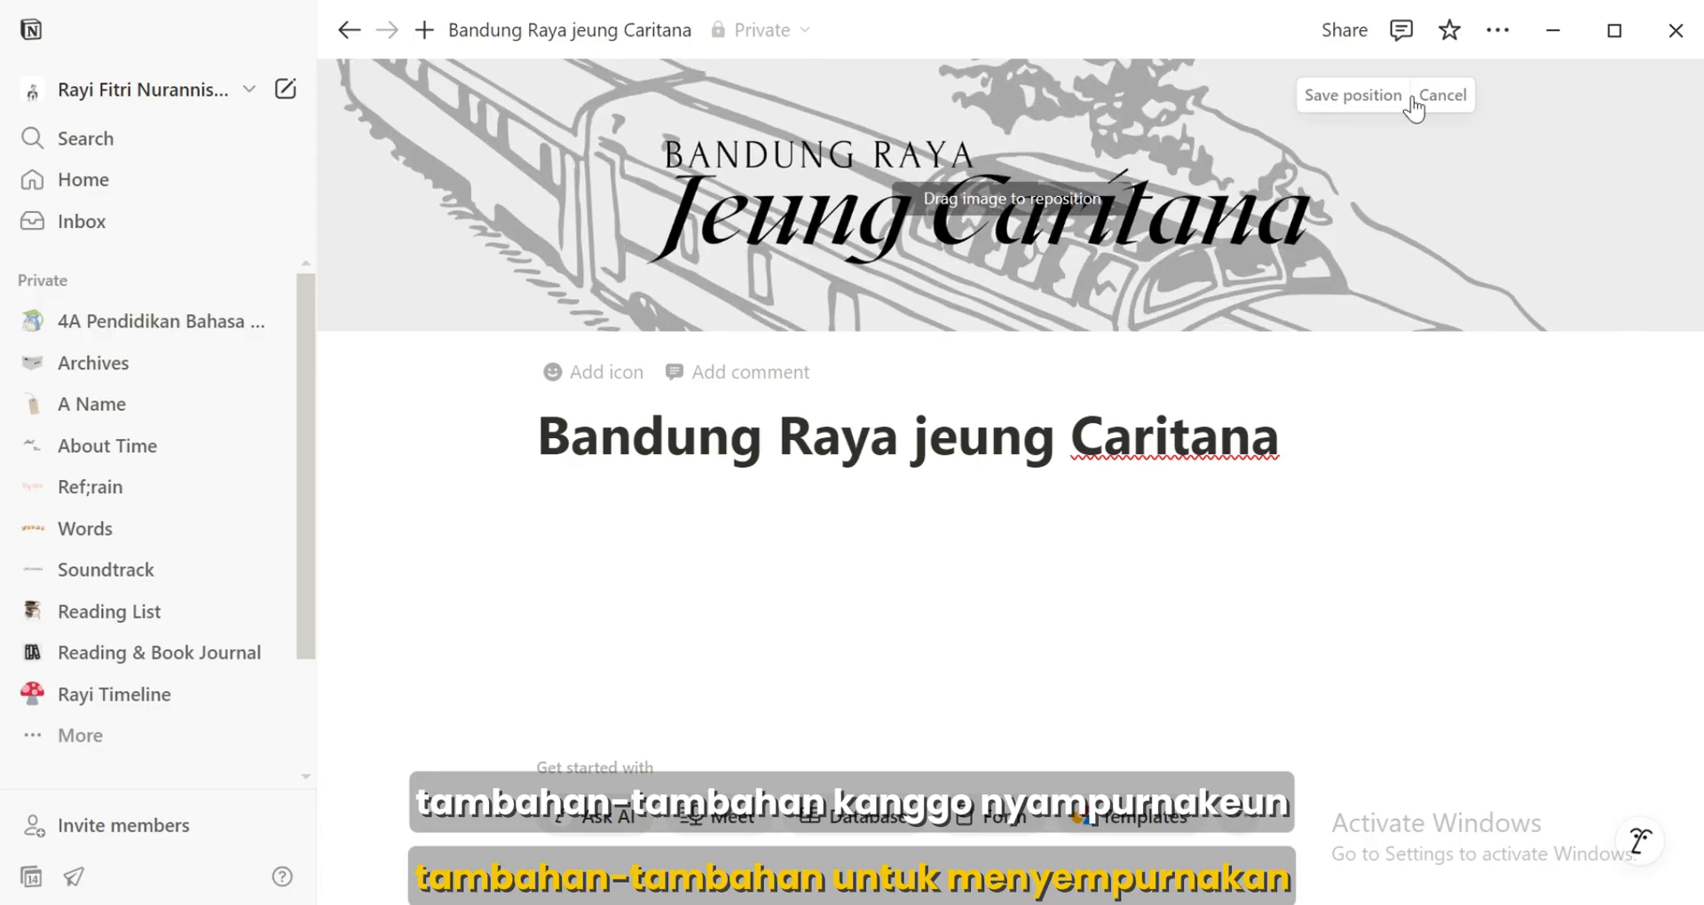
left_click(1353, 95)
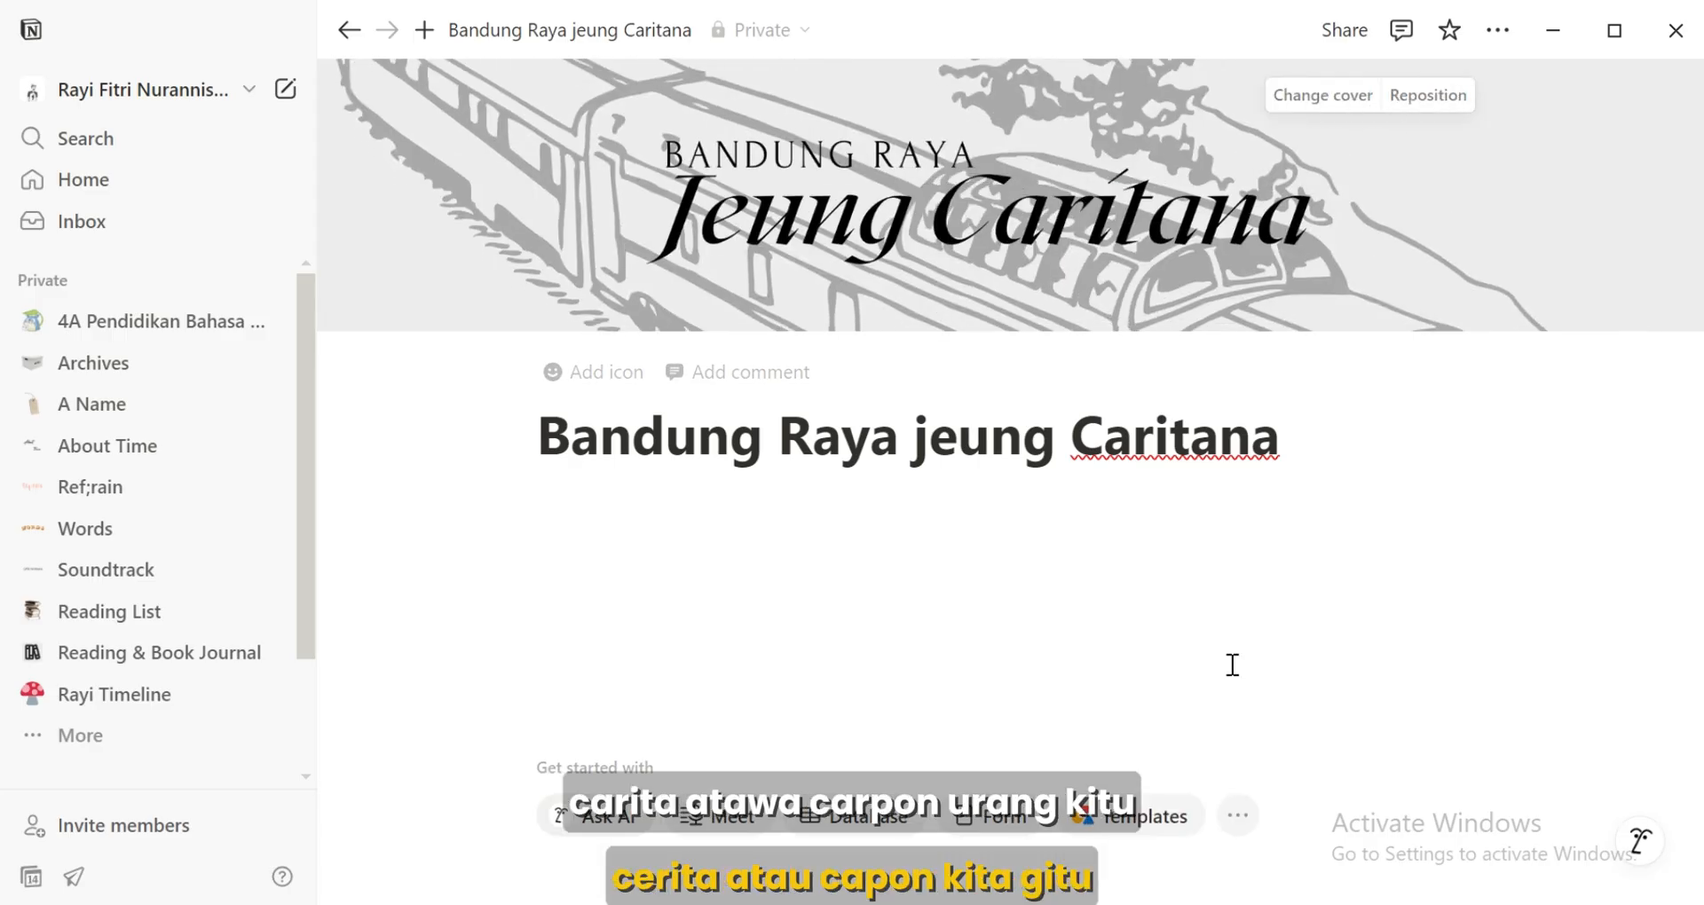
Insert a Quote block in the empty line below the page title
left_click(818, 546)
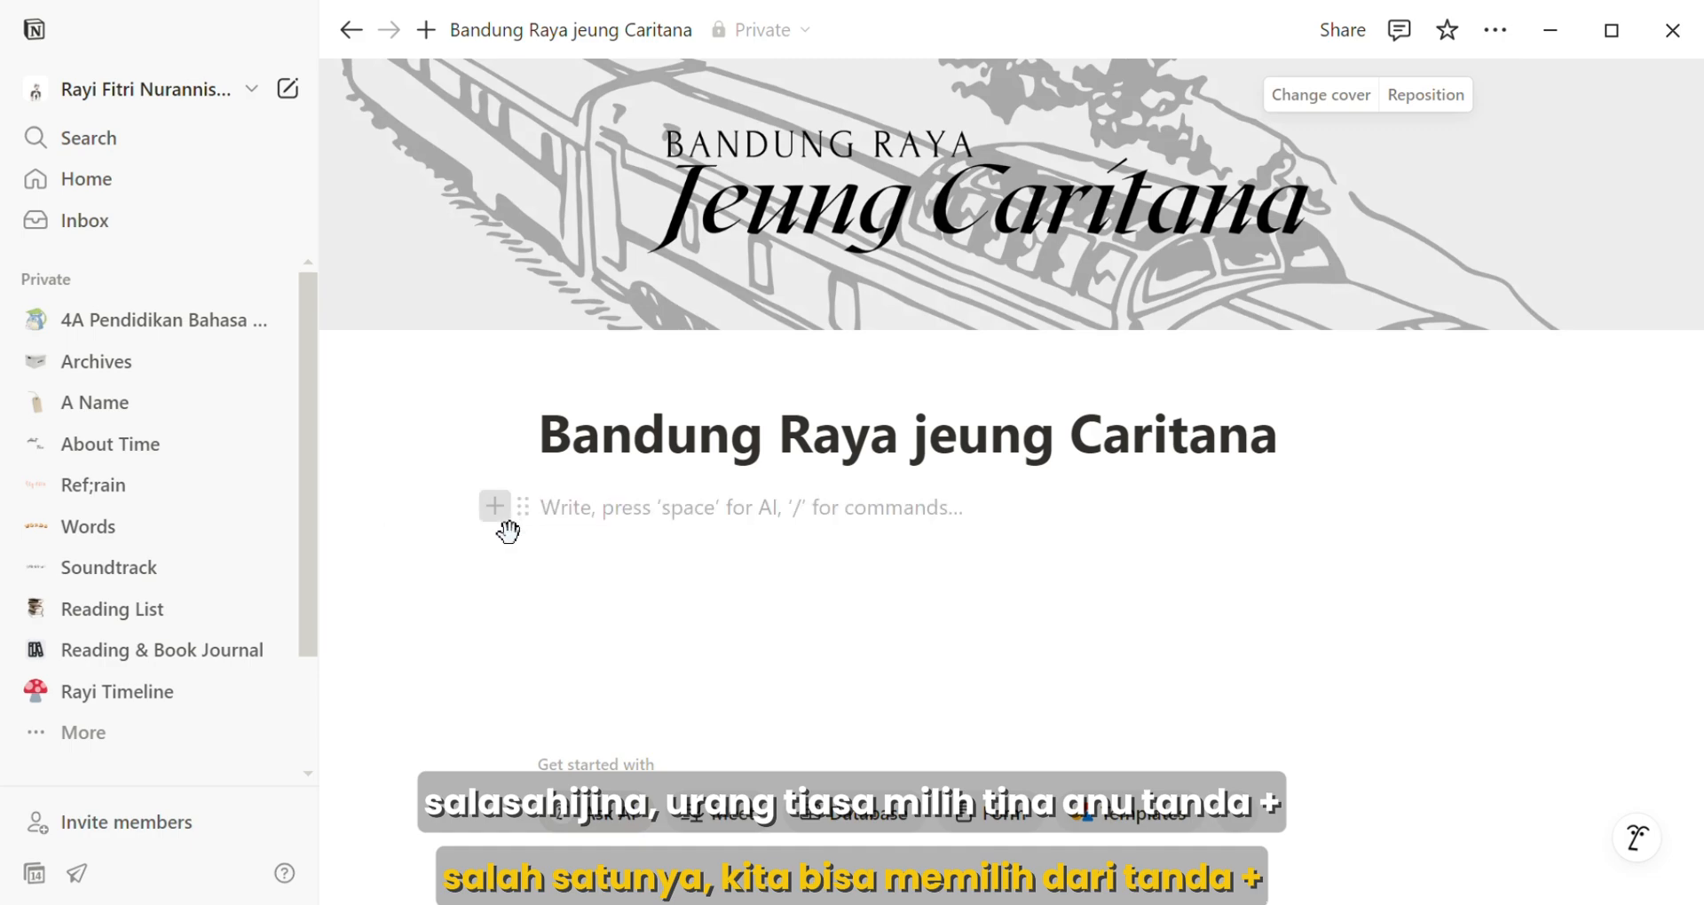
left_click(493, 506)
left_click_drag(959, 591, 960, 802)
scroll(956, 735, "down", 5)
left_click_drag(960, 715, 790, 827)
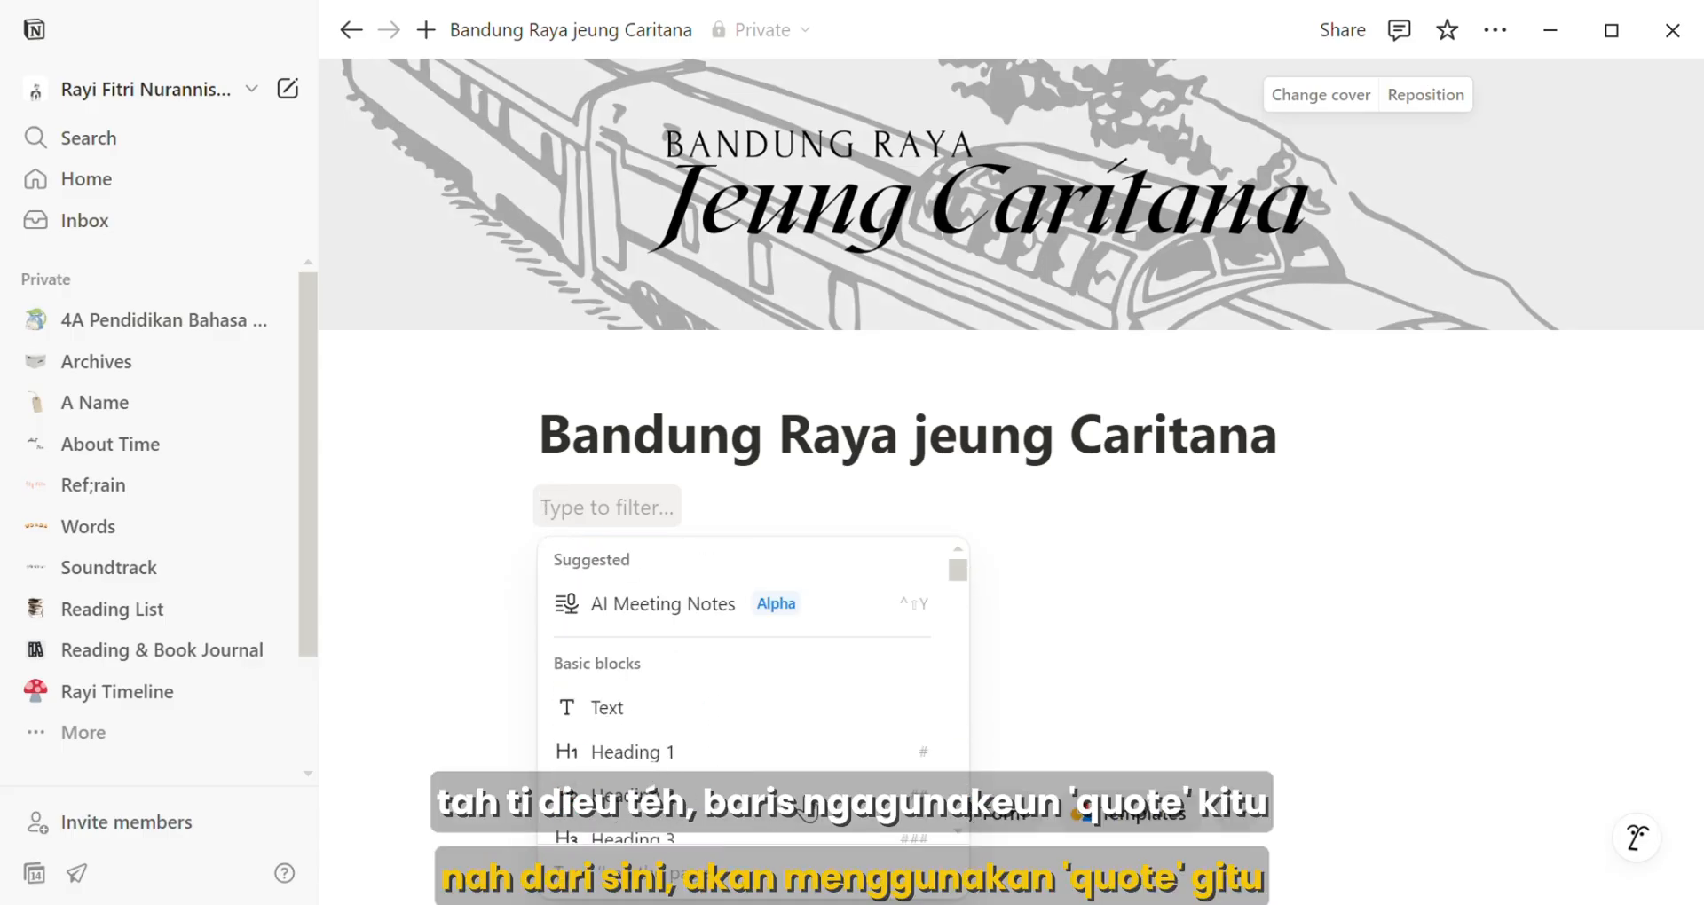
scroll(785, 825, "down", 1)
scroll(785, 825, "down", 5)
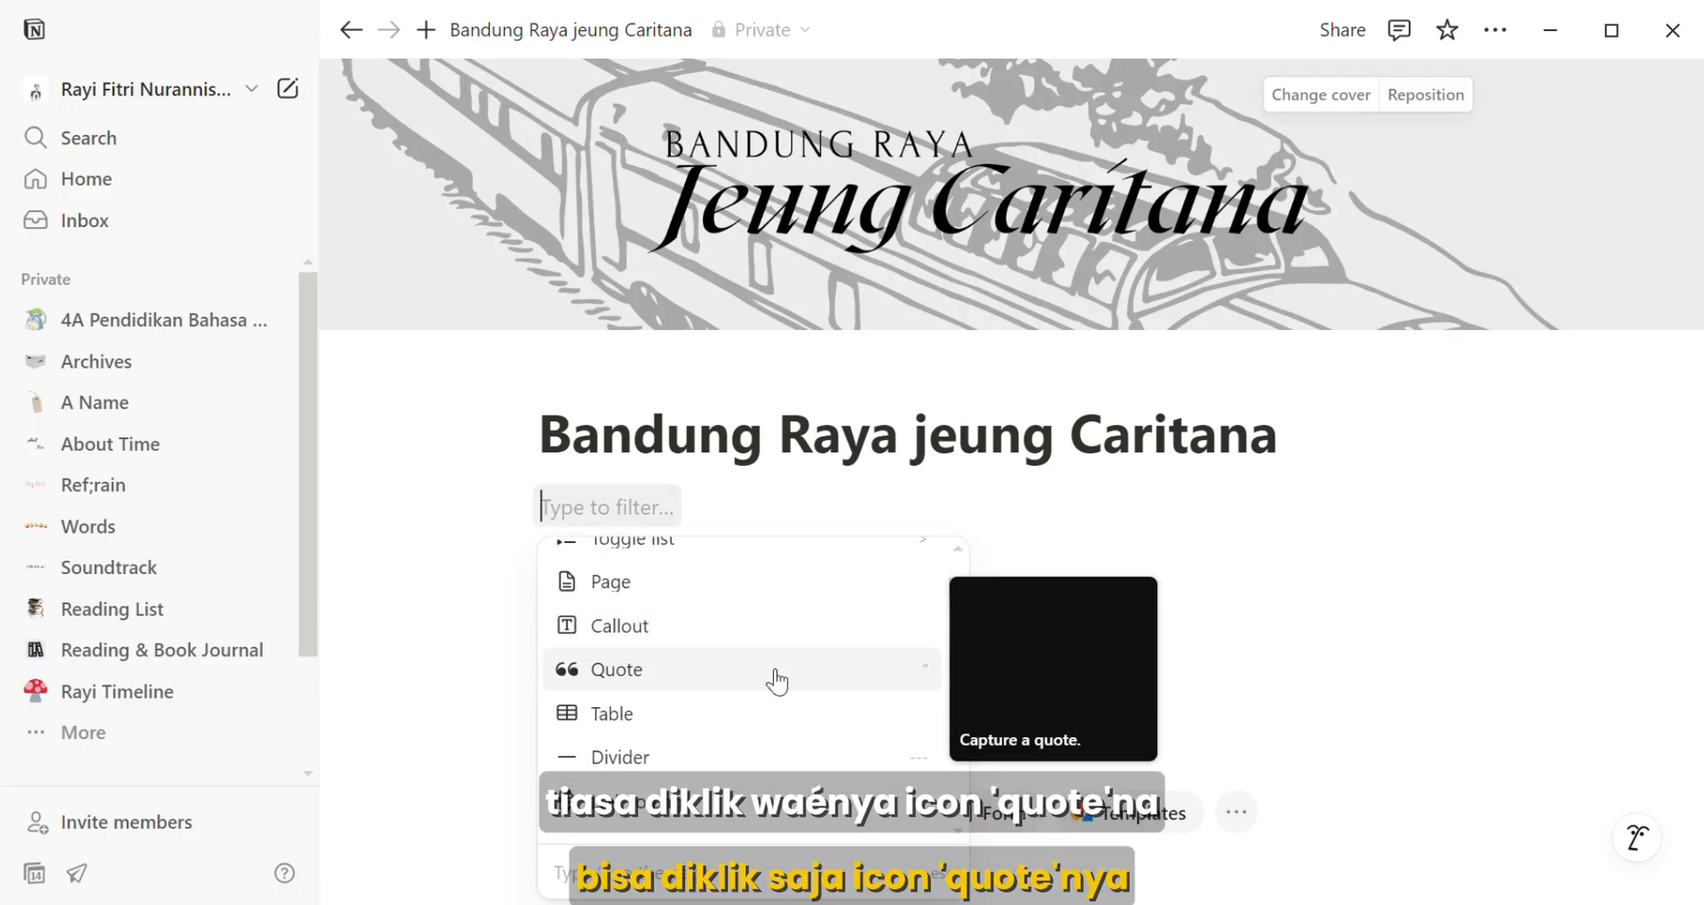
left_click(777, 682)
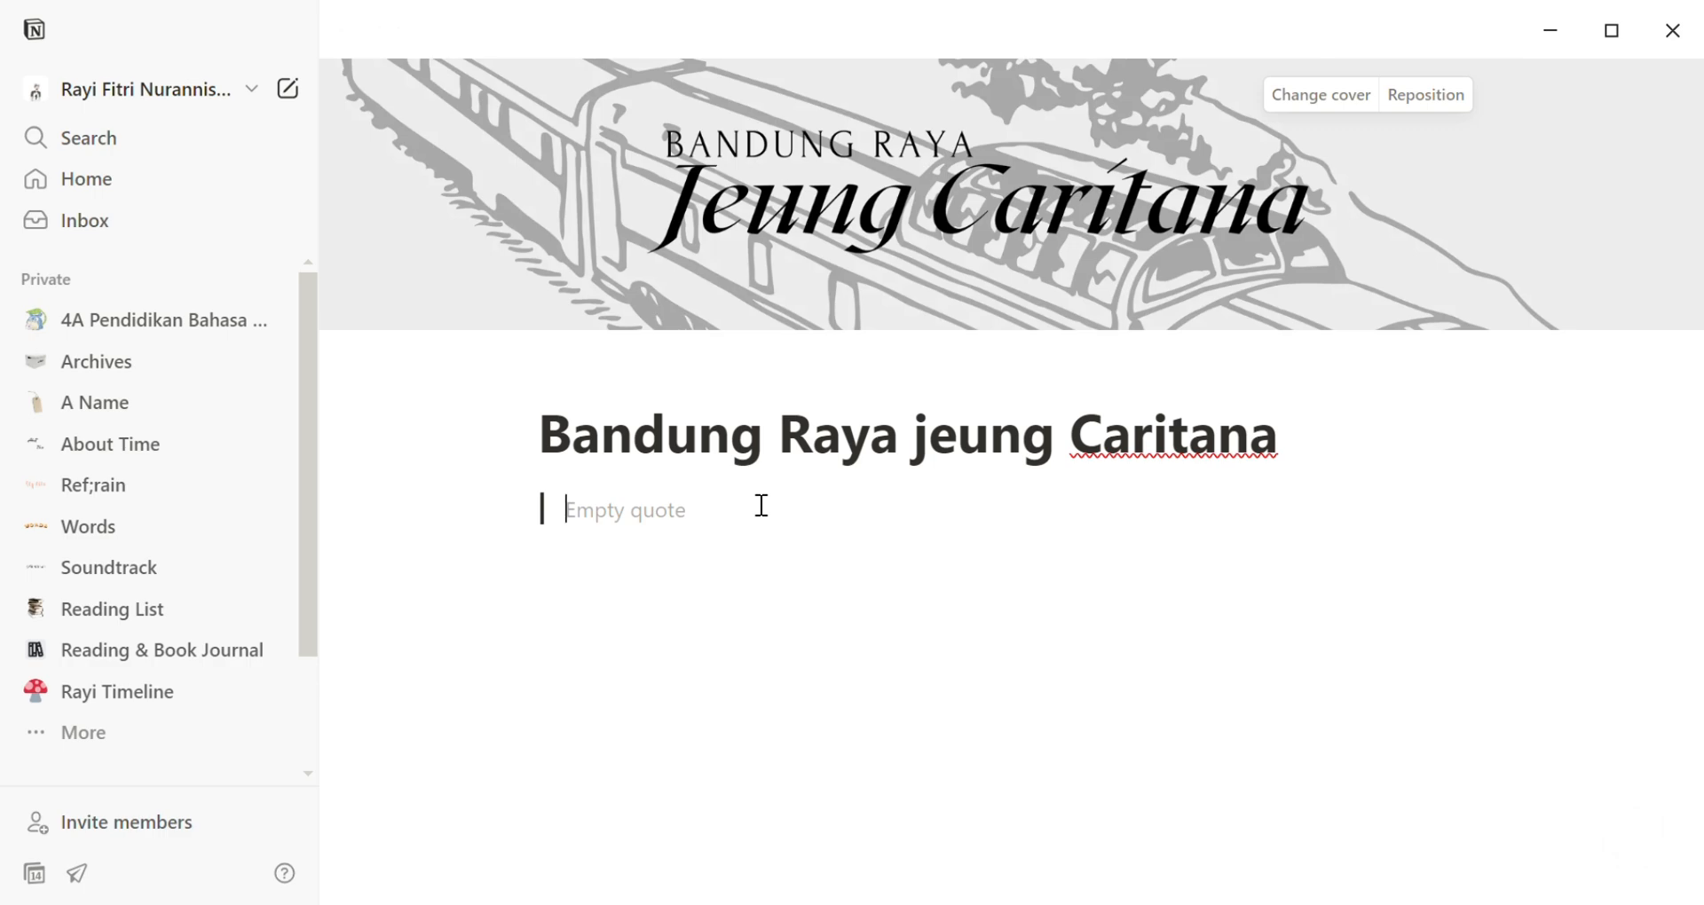
Write "Didieu urang tepang deui." in italics in the empty quote
type("Didieu")
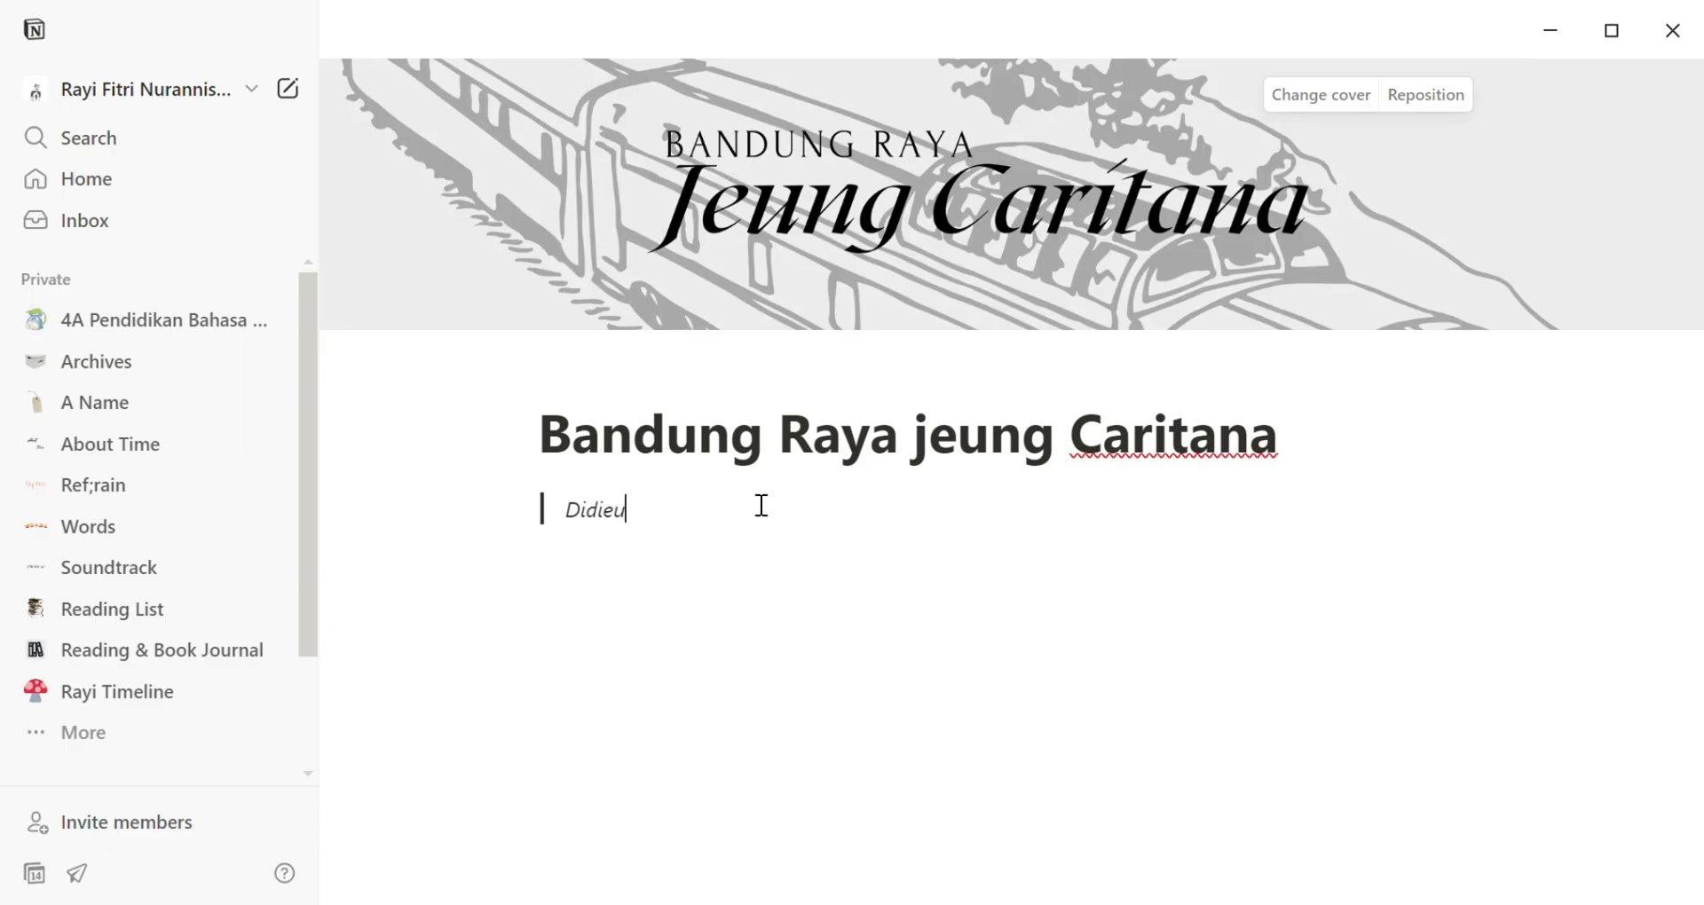
type(" urang tepang deui")
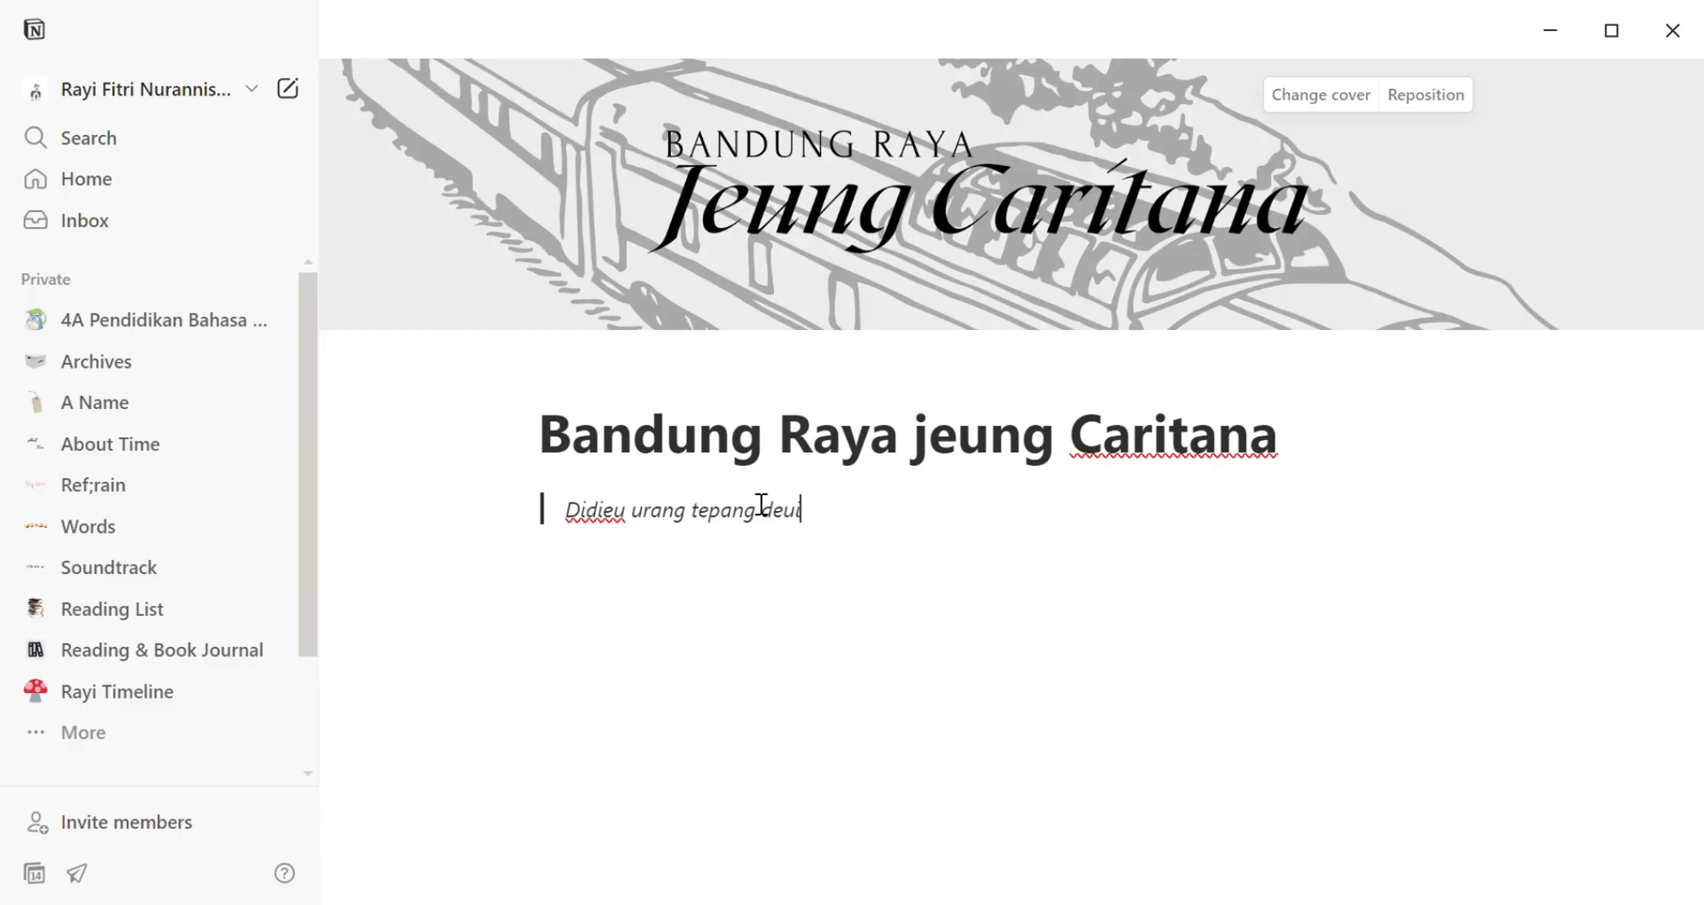
type(".")
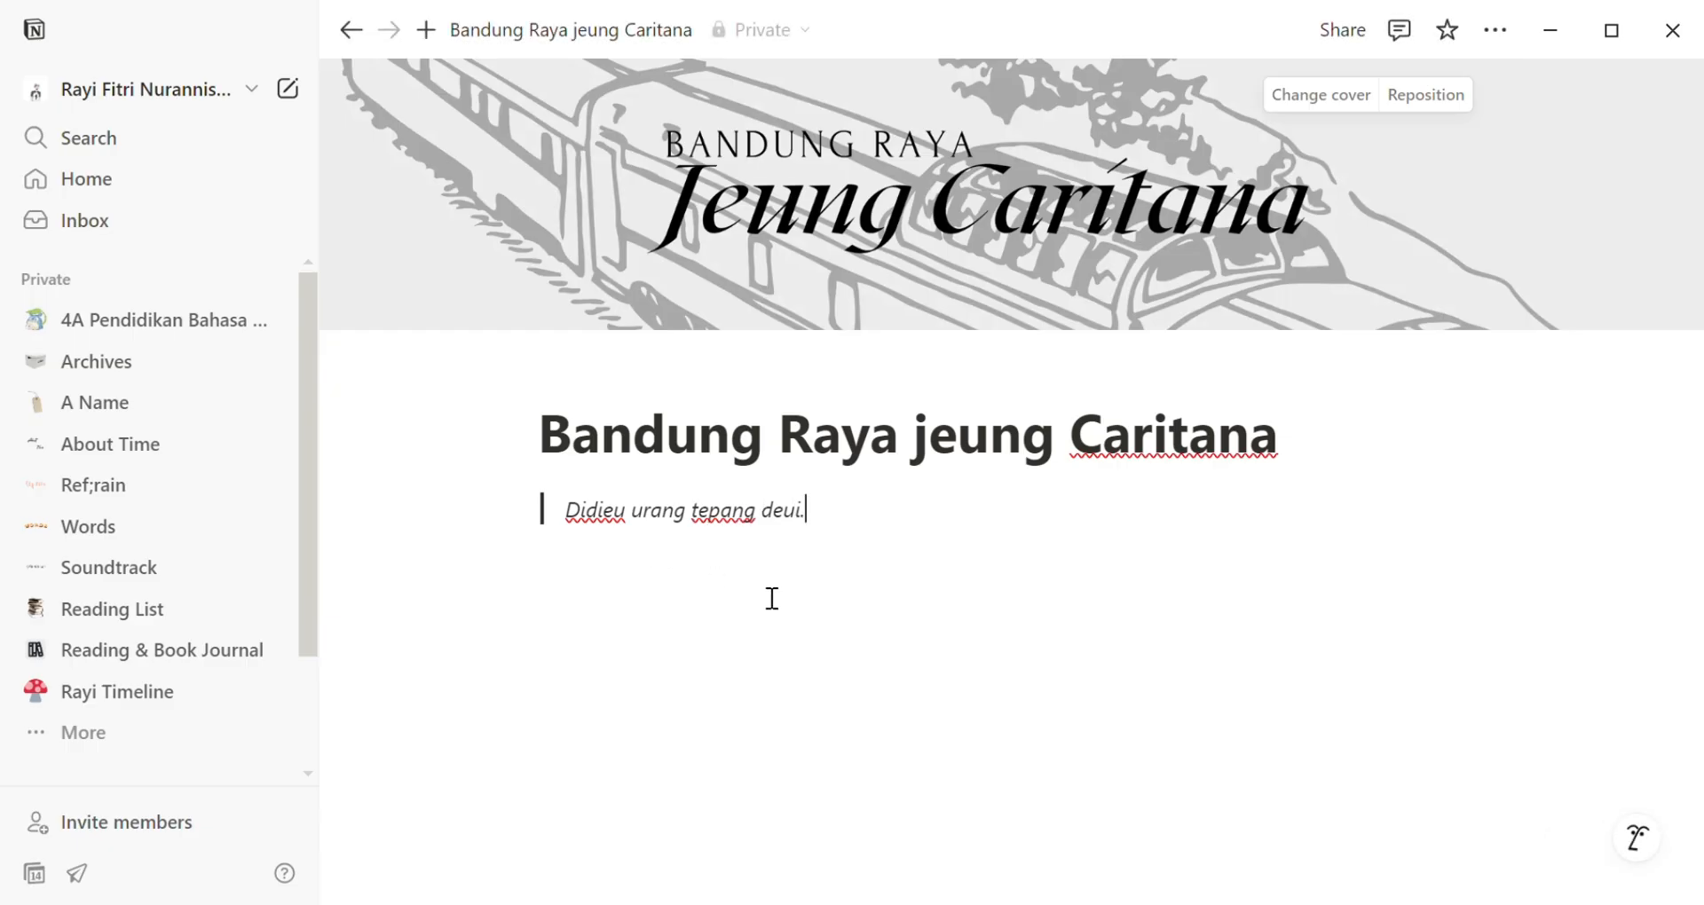
Insert an Audio block in a new line below the quote
left_click(772, 599)
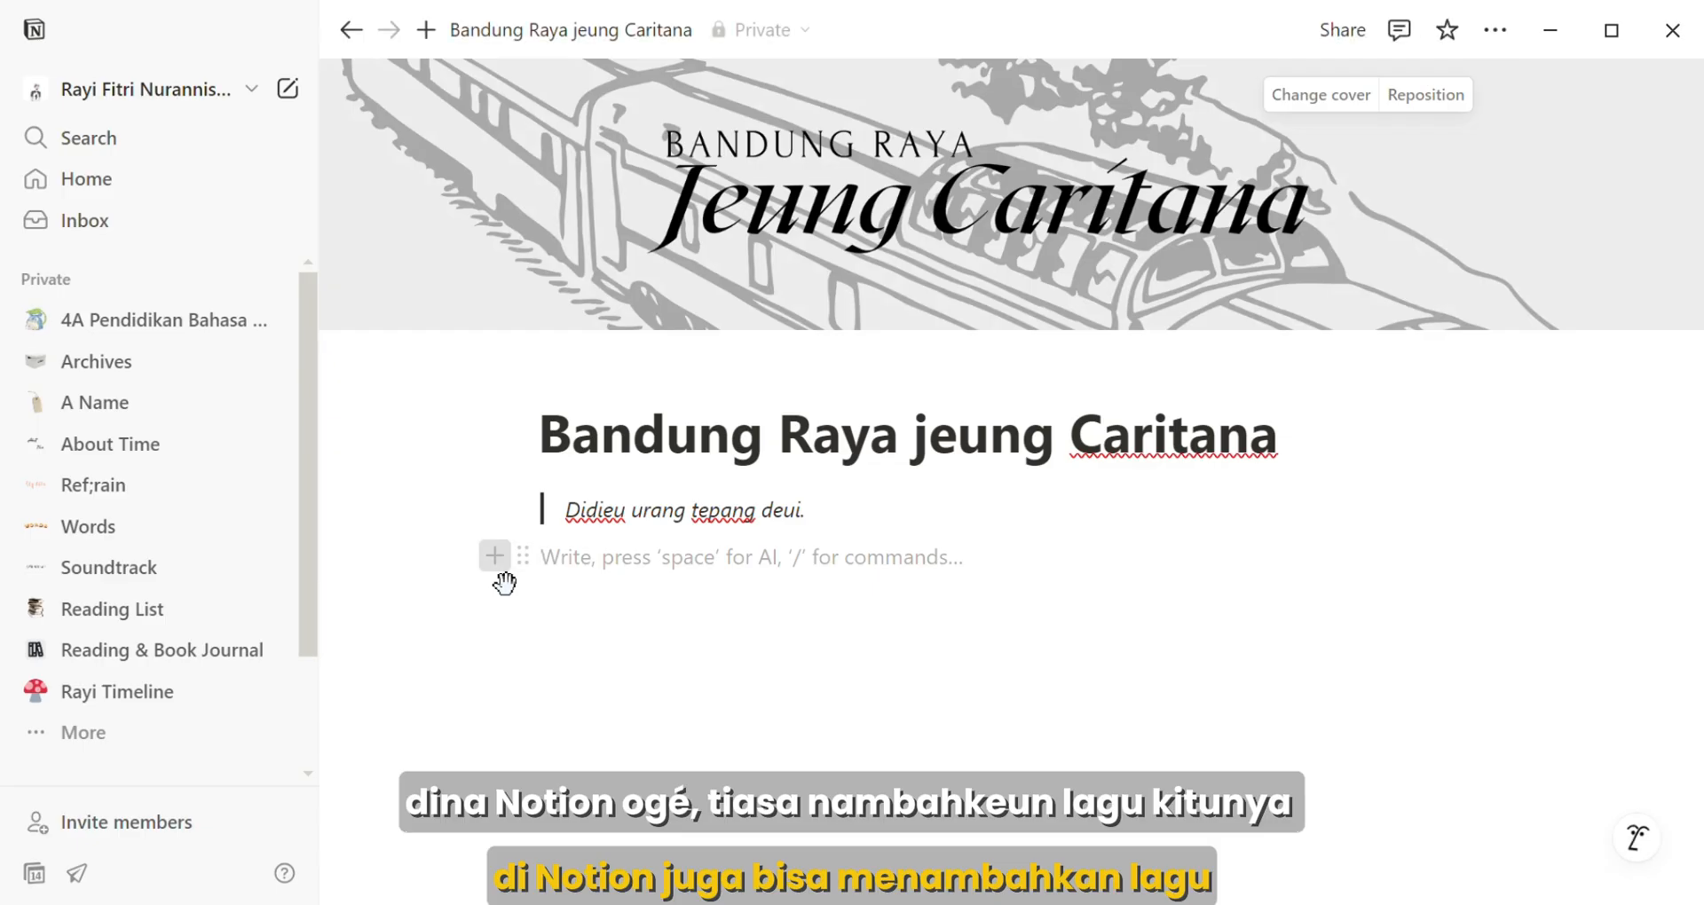
left_click(495, 557)
left_click_drag(962, 188, 961, 253)
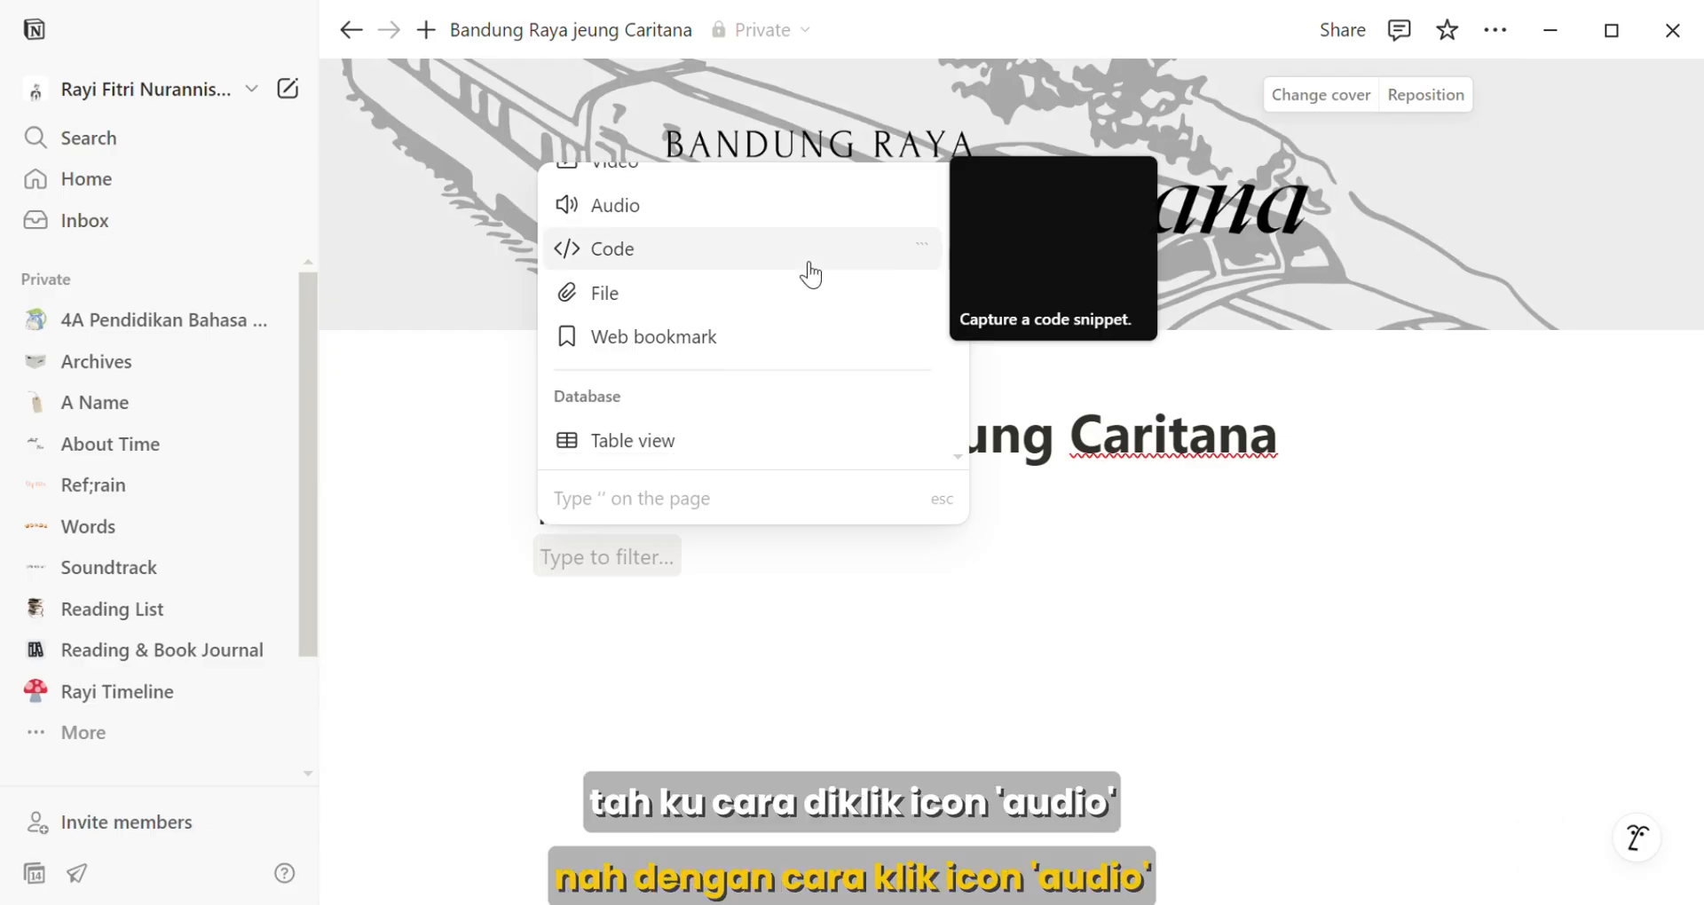
left_click(773, 209)
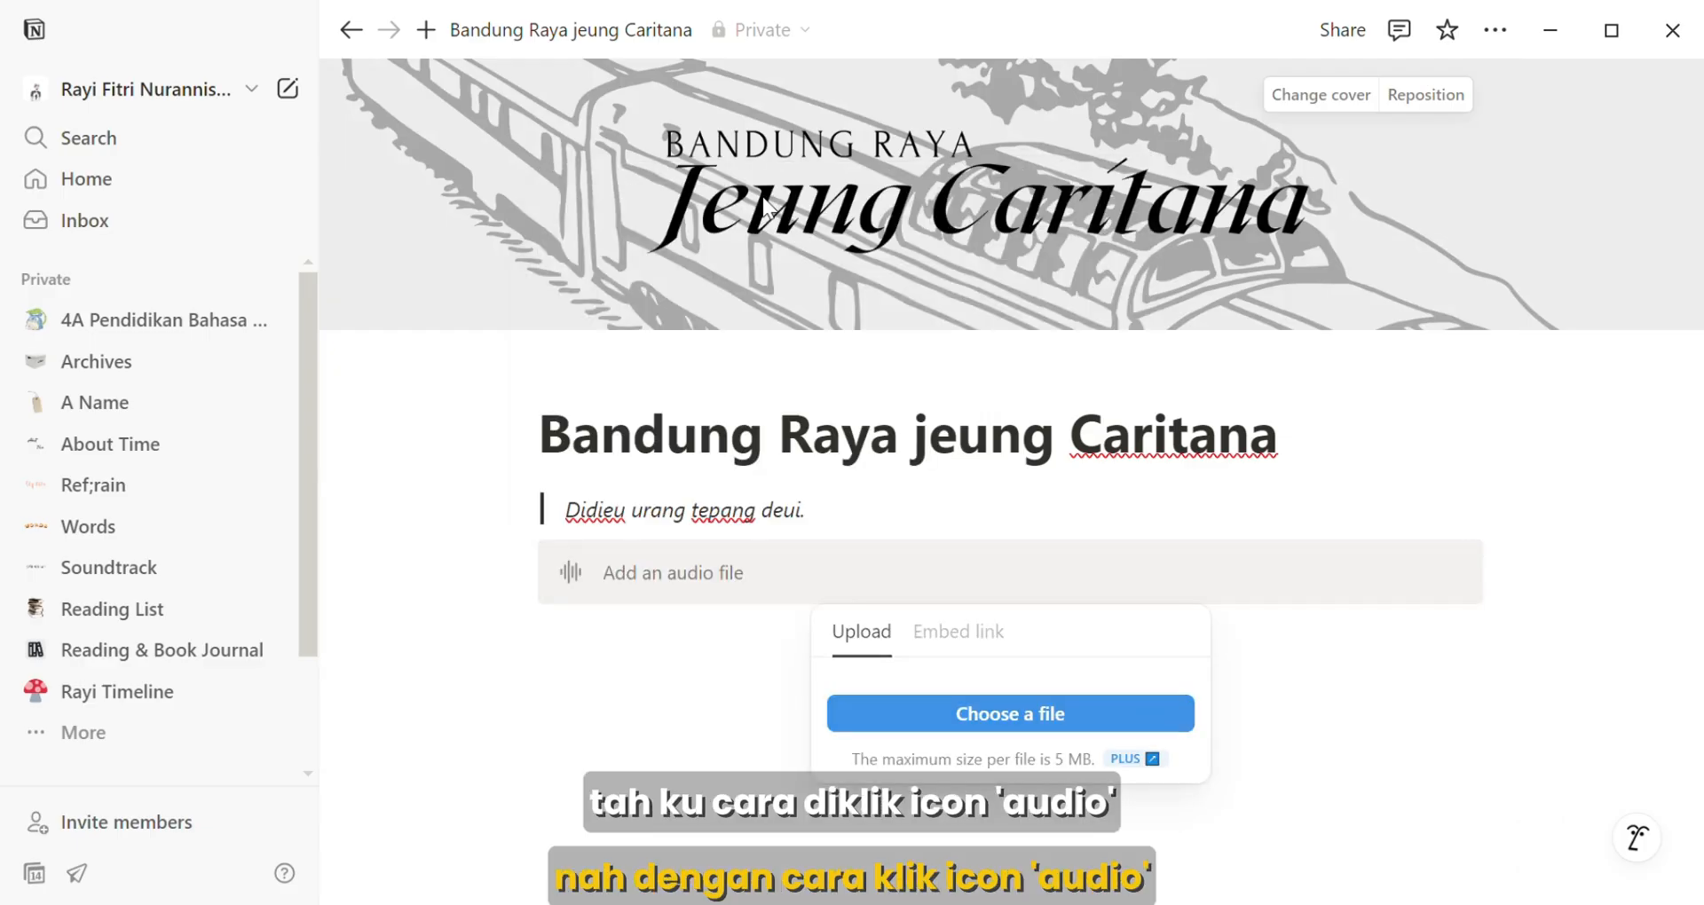
Embed the copied Spotify track link for the song "Bandung" by Yura Yunita in the audio block
left_click(966, 650)
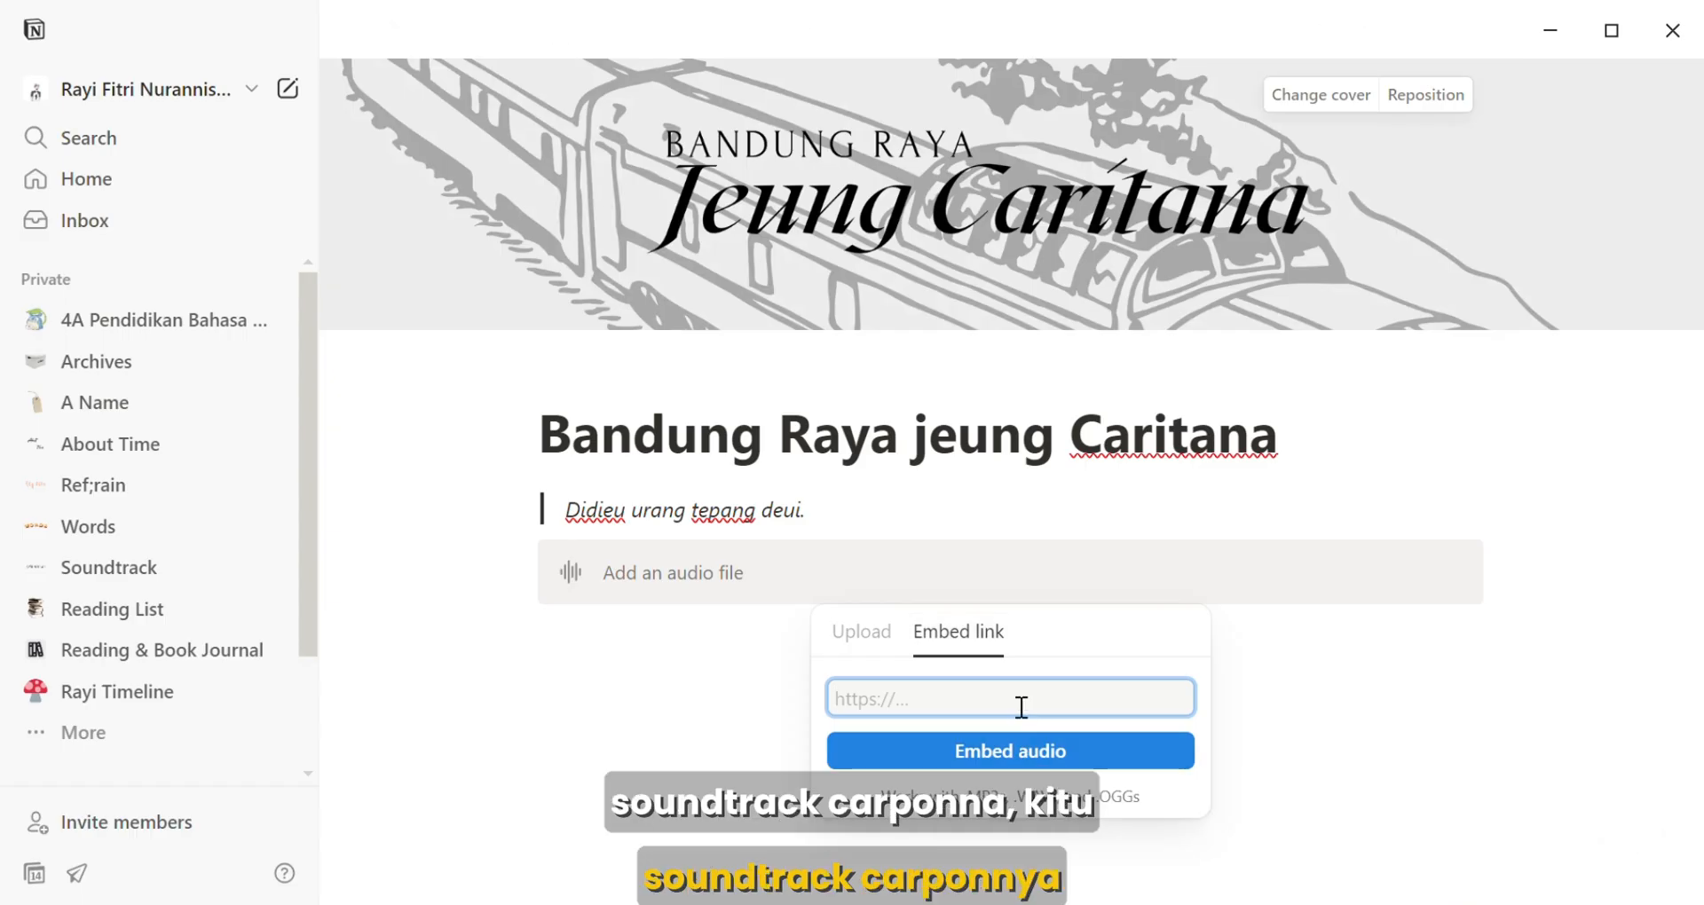
key("ctrl+v")
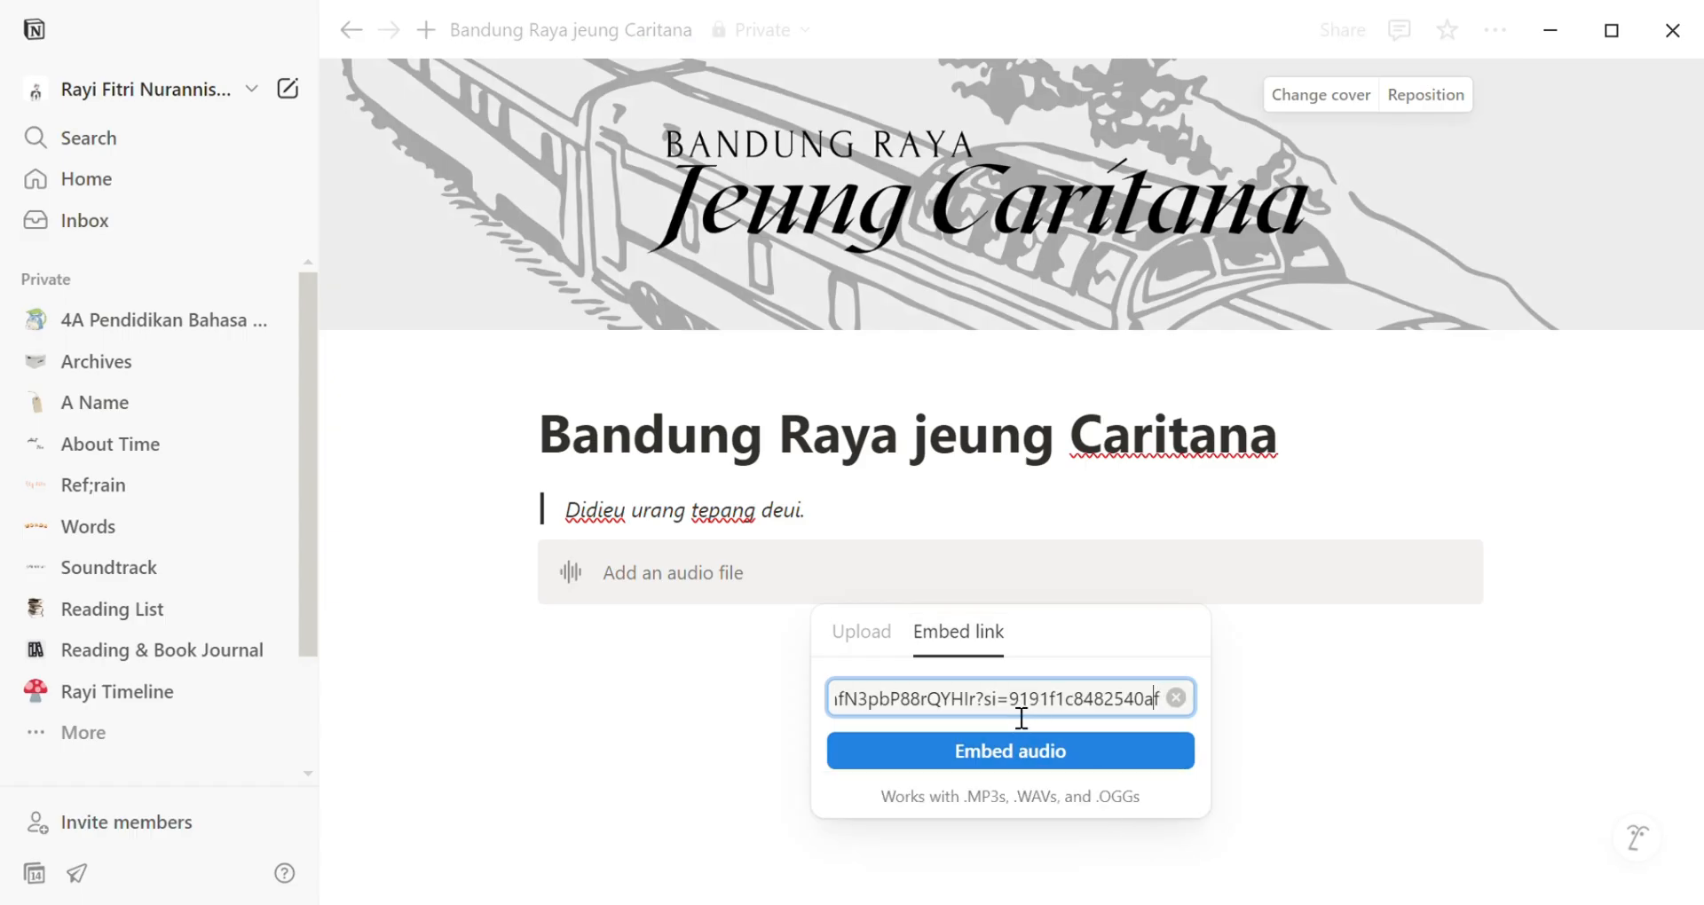
key("Left")
key("Left")
key("Left")
key("Left")
key("Left")
key("Left")
key("Left")
key("Left")
key("Left")
key("Left")
key("Left")
key("Left")
key("Left")
key("Left")
key("Left")
key("Left")
key("Left")
key("Left")
key("Left")
key("Left")
key("Left")
key("Left")
key("Left")
key("Left")
key("Left")
key("Left")
key("Left")
key("Left")
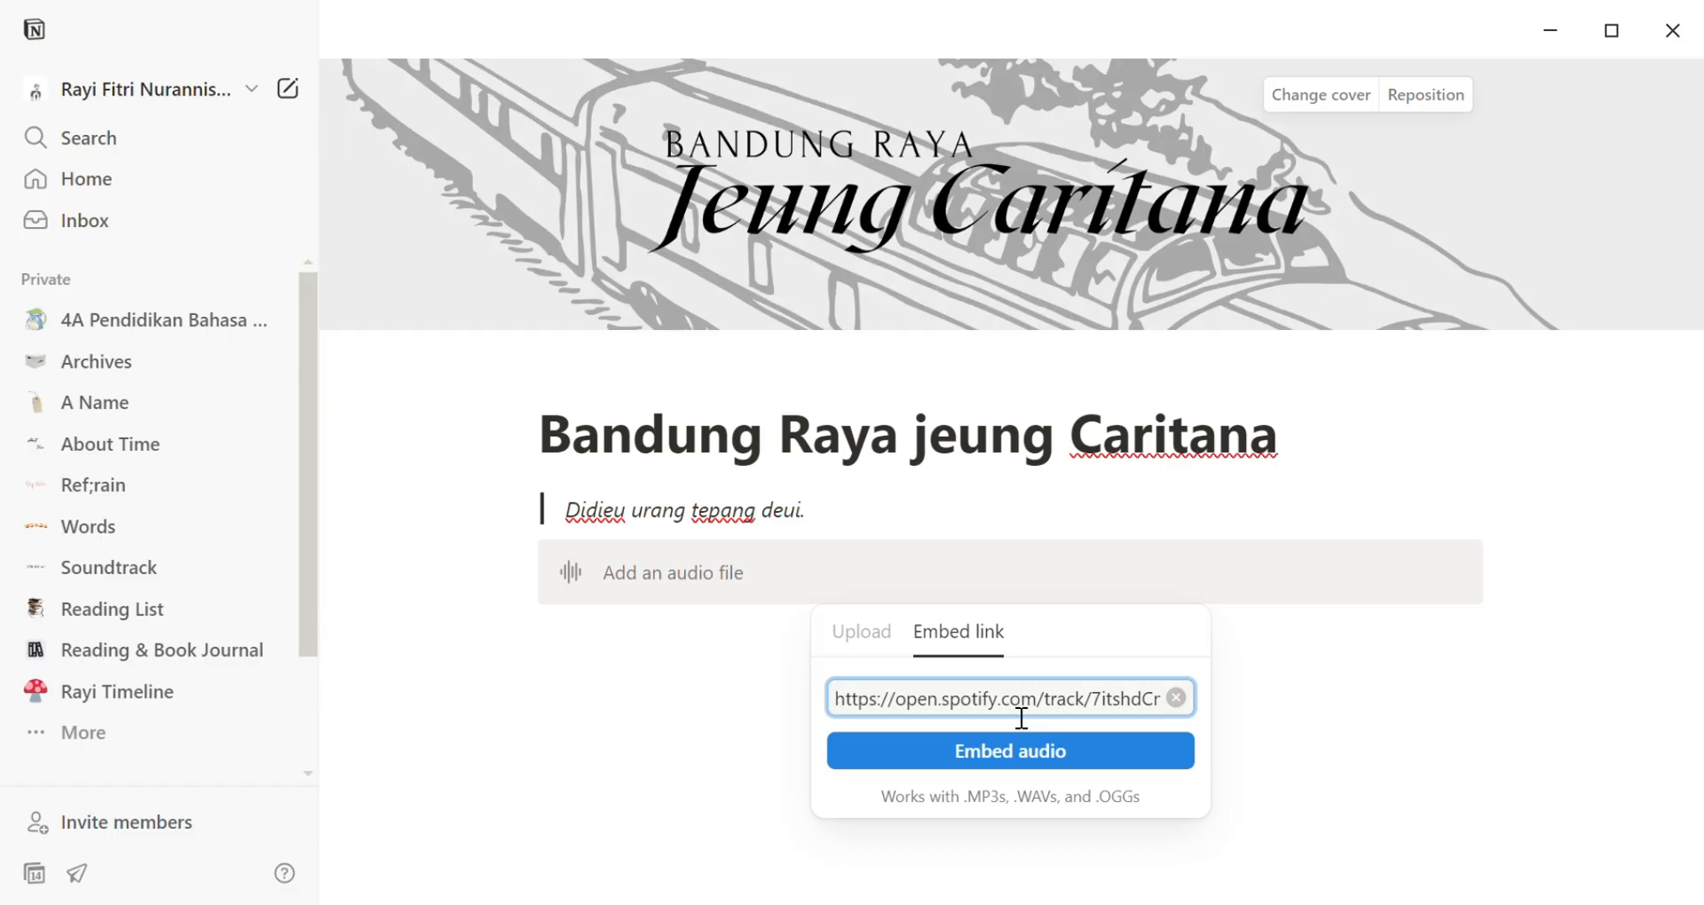
left_click(1081, 768)
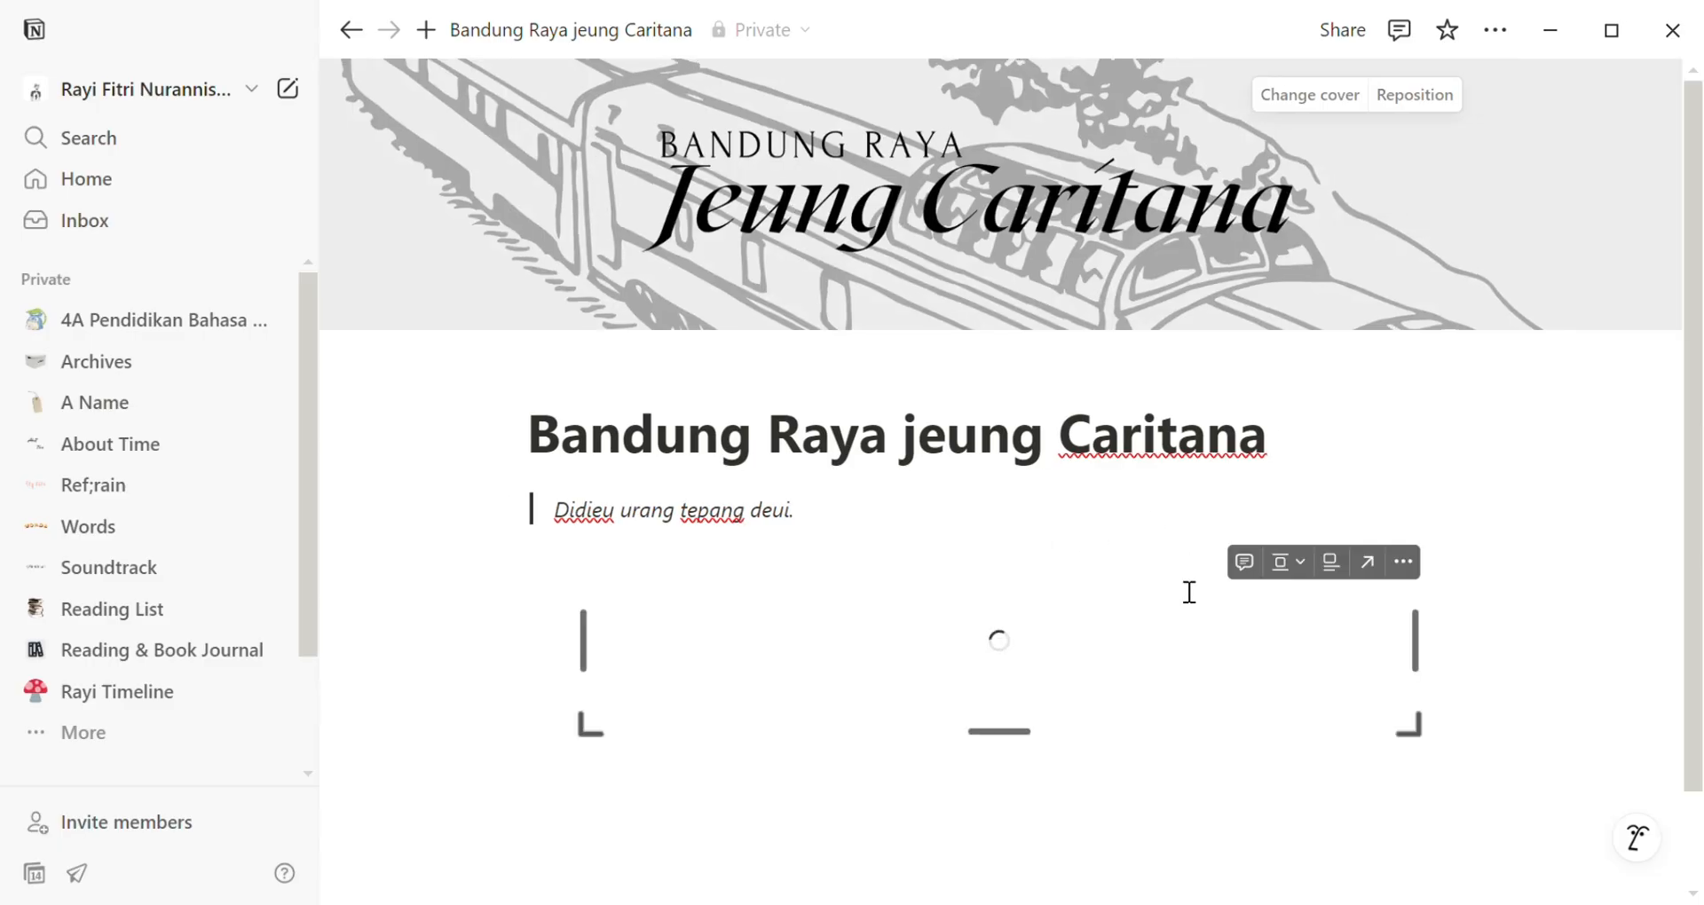
scroll(1189, 592, "down", 2)
scroll(1189, 592, "up", 2)
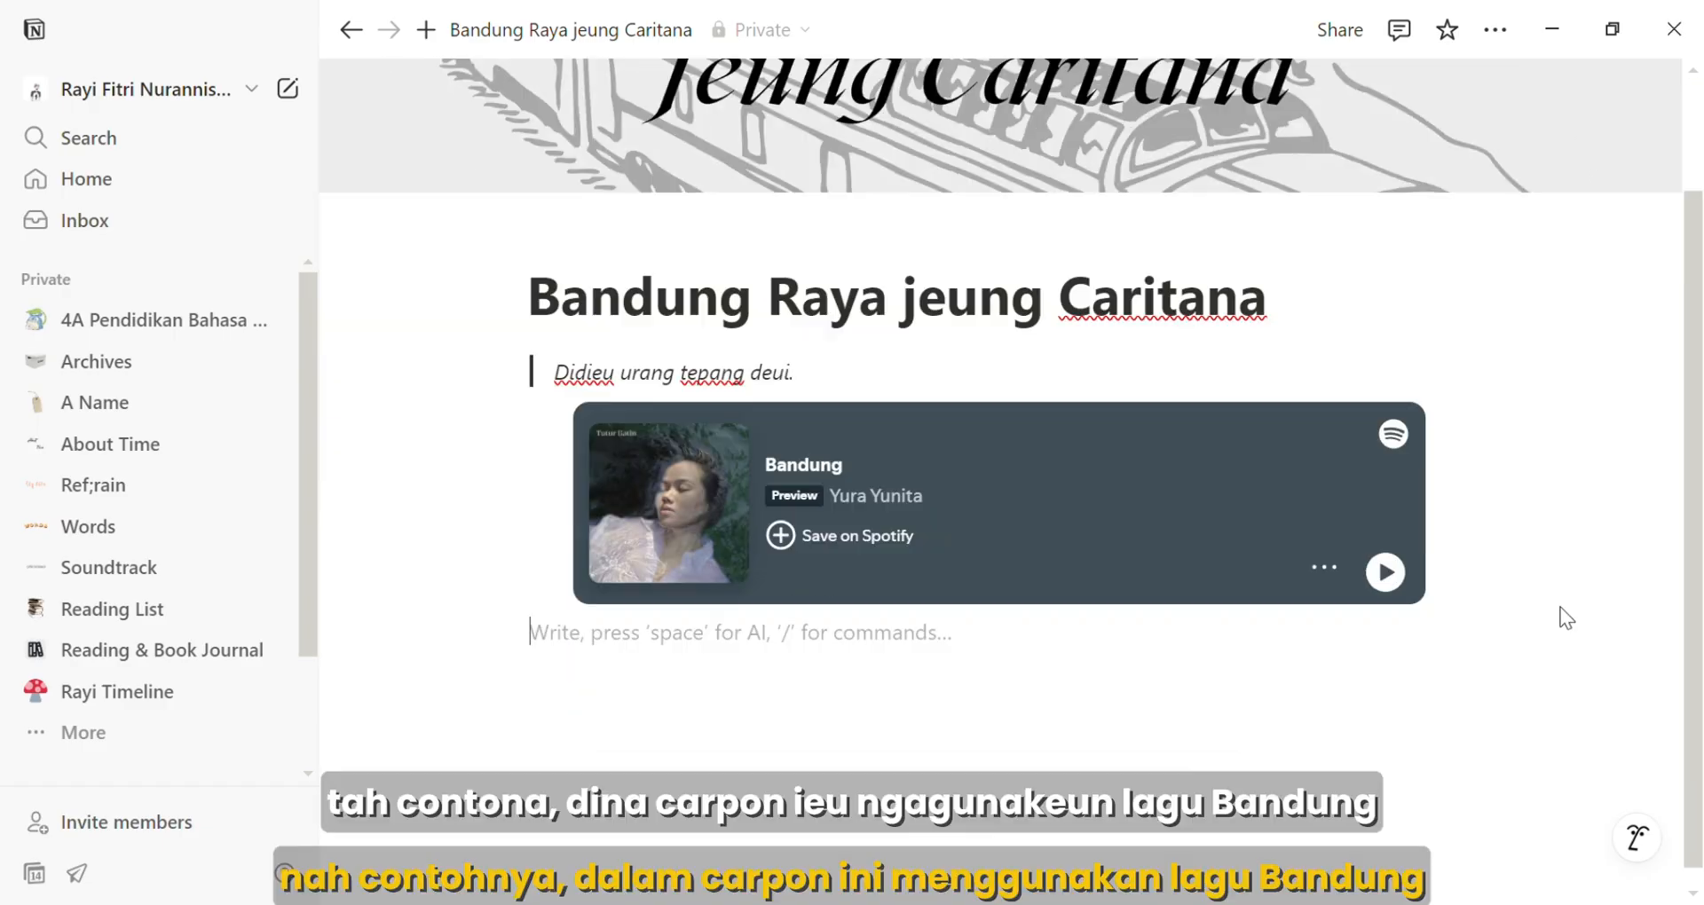
Below the song, leave an empty line and write "Harita pas isuk-isuk, suasana stasion nu aya di tungung Kabupaten Bandung pinuh ku panumpang."
type("Harita")
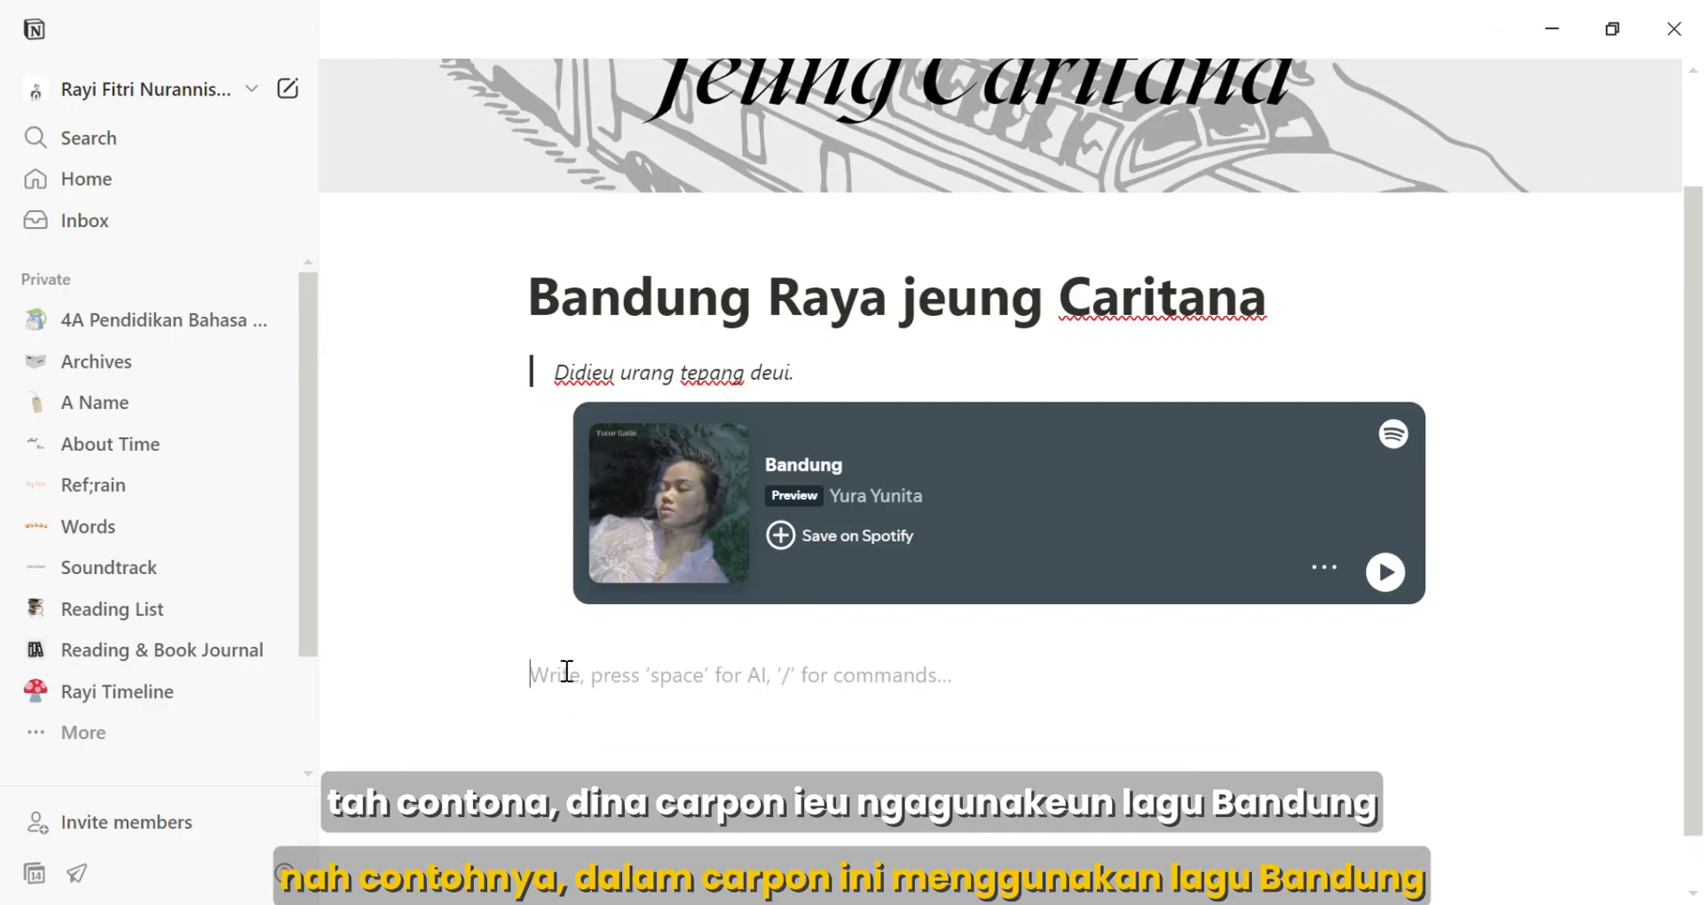
type("Harita pas isuk-isuk, suasana ")
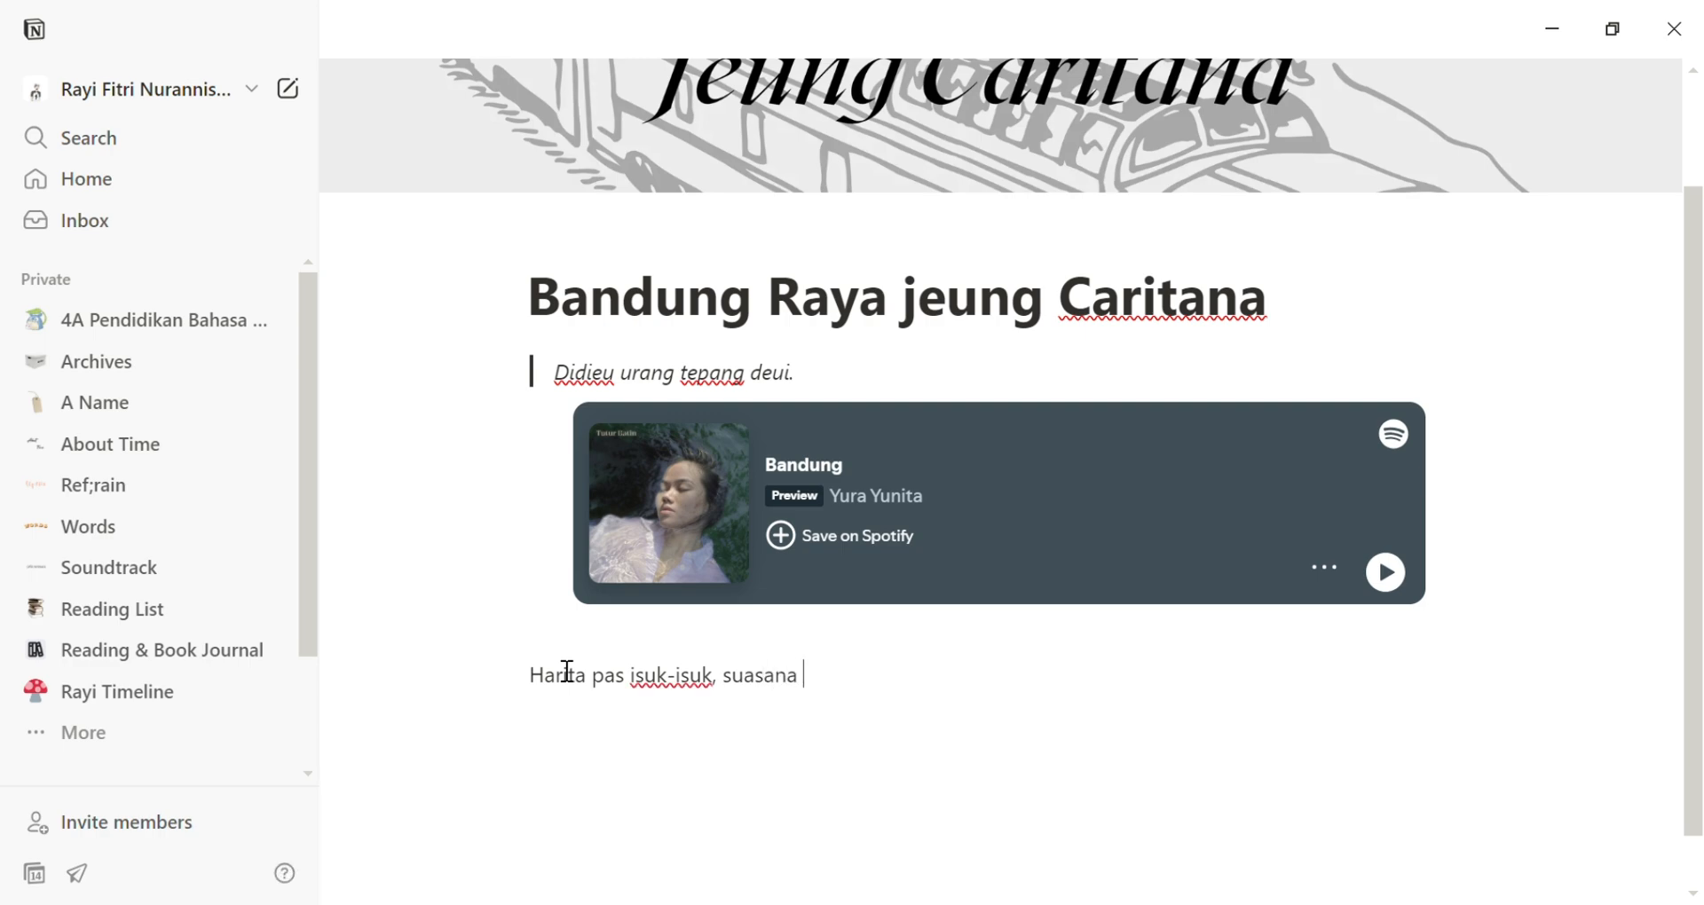
type("stasion nu aya di tungung Kab")
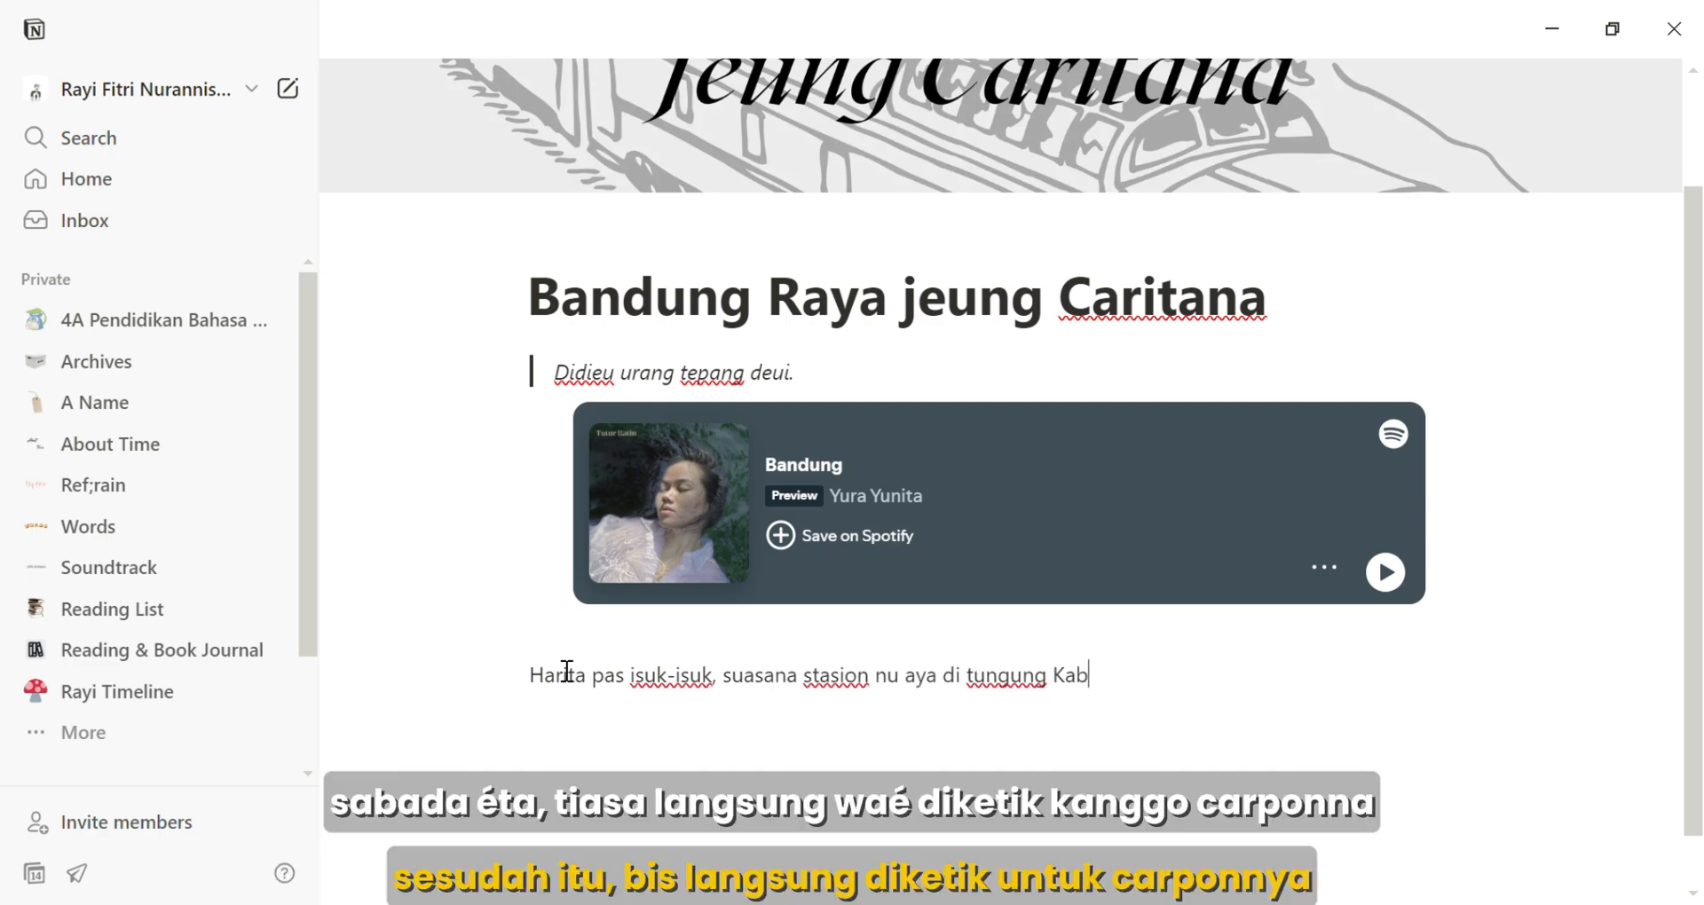
type("upaten Bandung pinuh ku ")
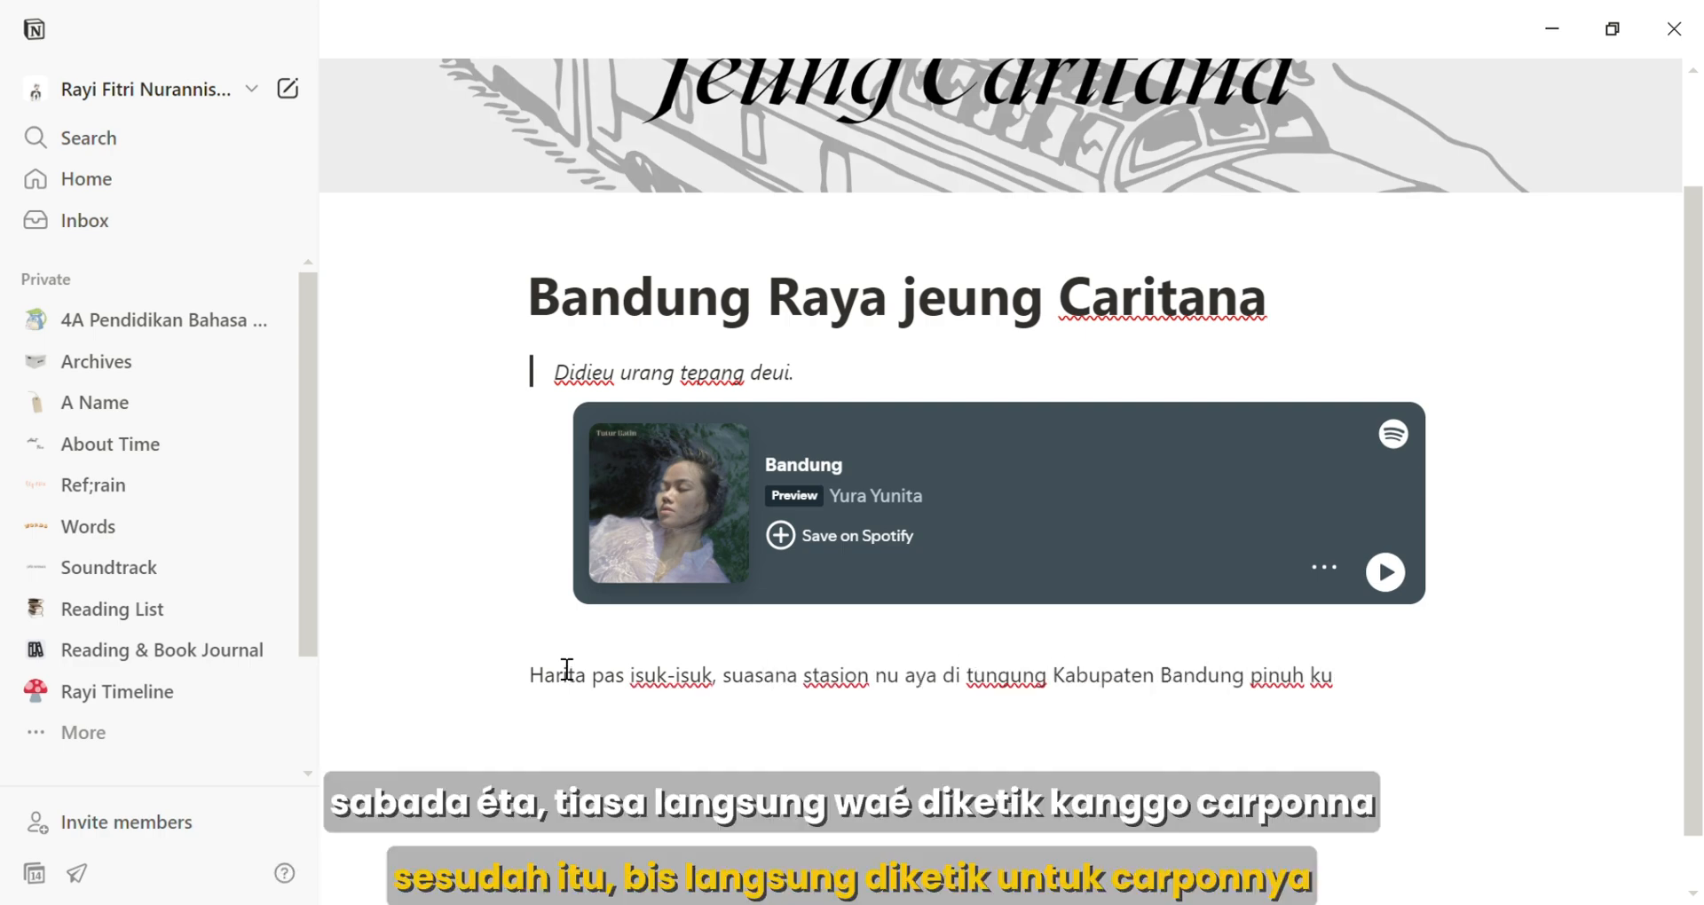
type("panumpang. Data")
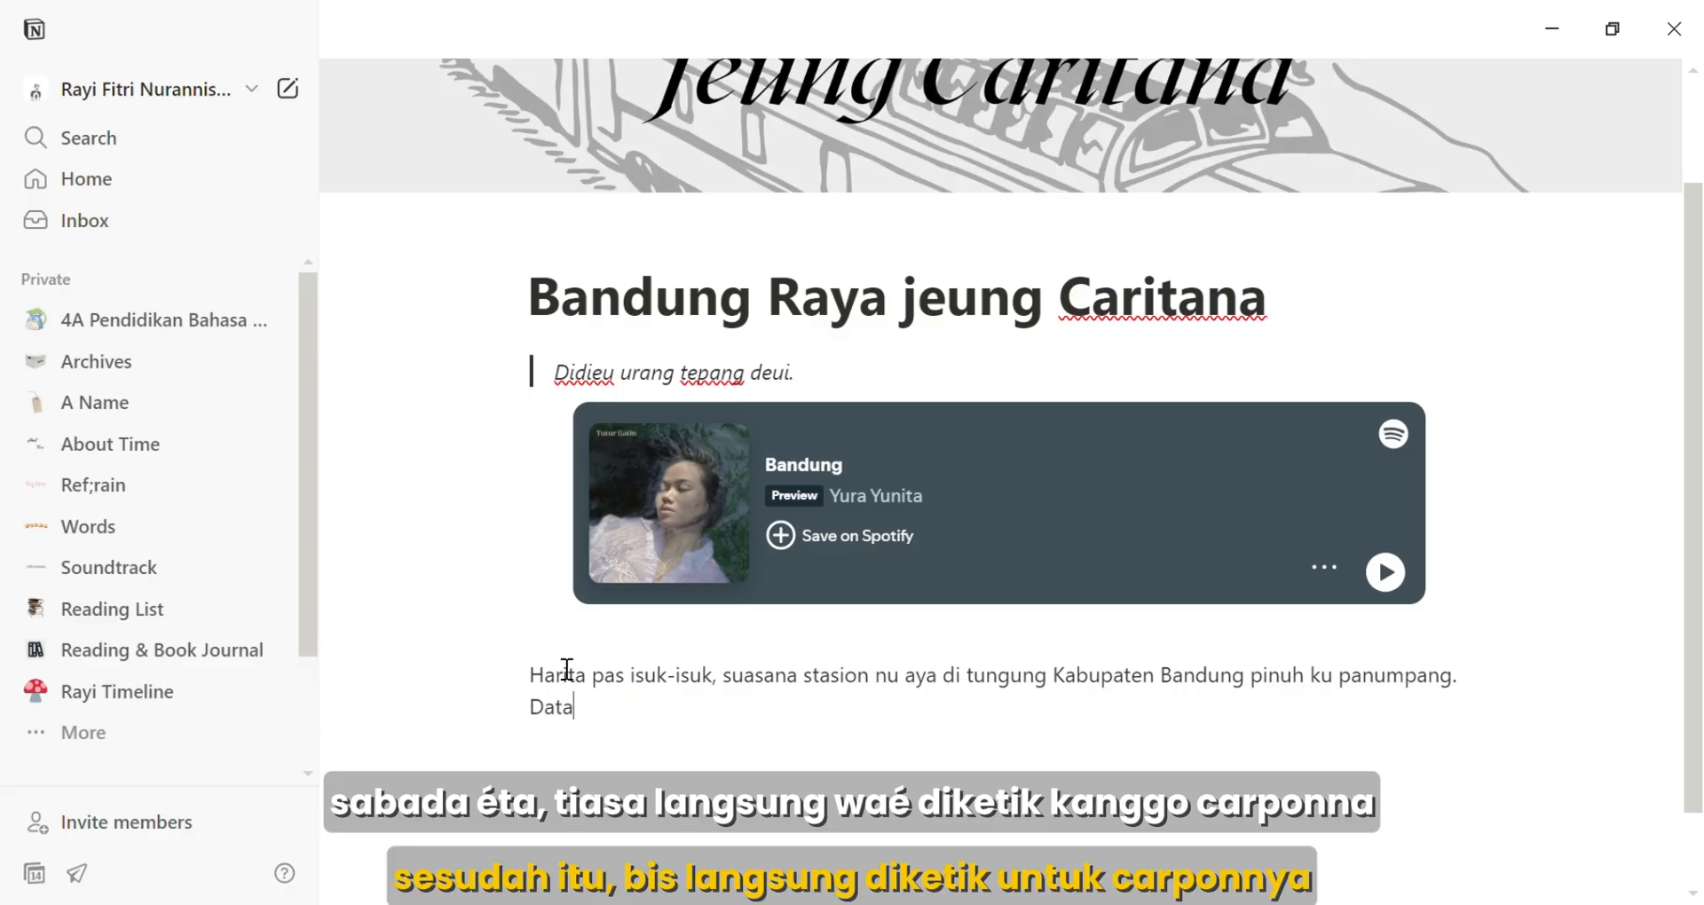
Continue the paragraph with "Datangna ti sakabeh wewengkon nu aya di wetan Kabupaten Bandung, siap ngamimitian", without the word "rek"
type("ngna ti sakabeh wewengkon nu aya di")
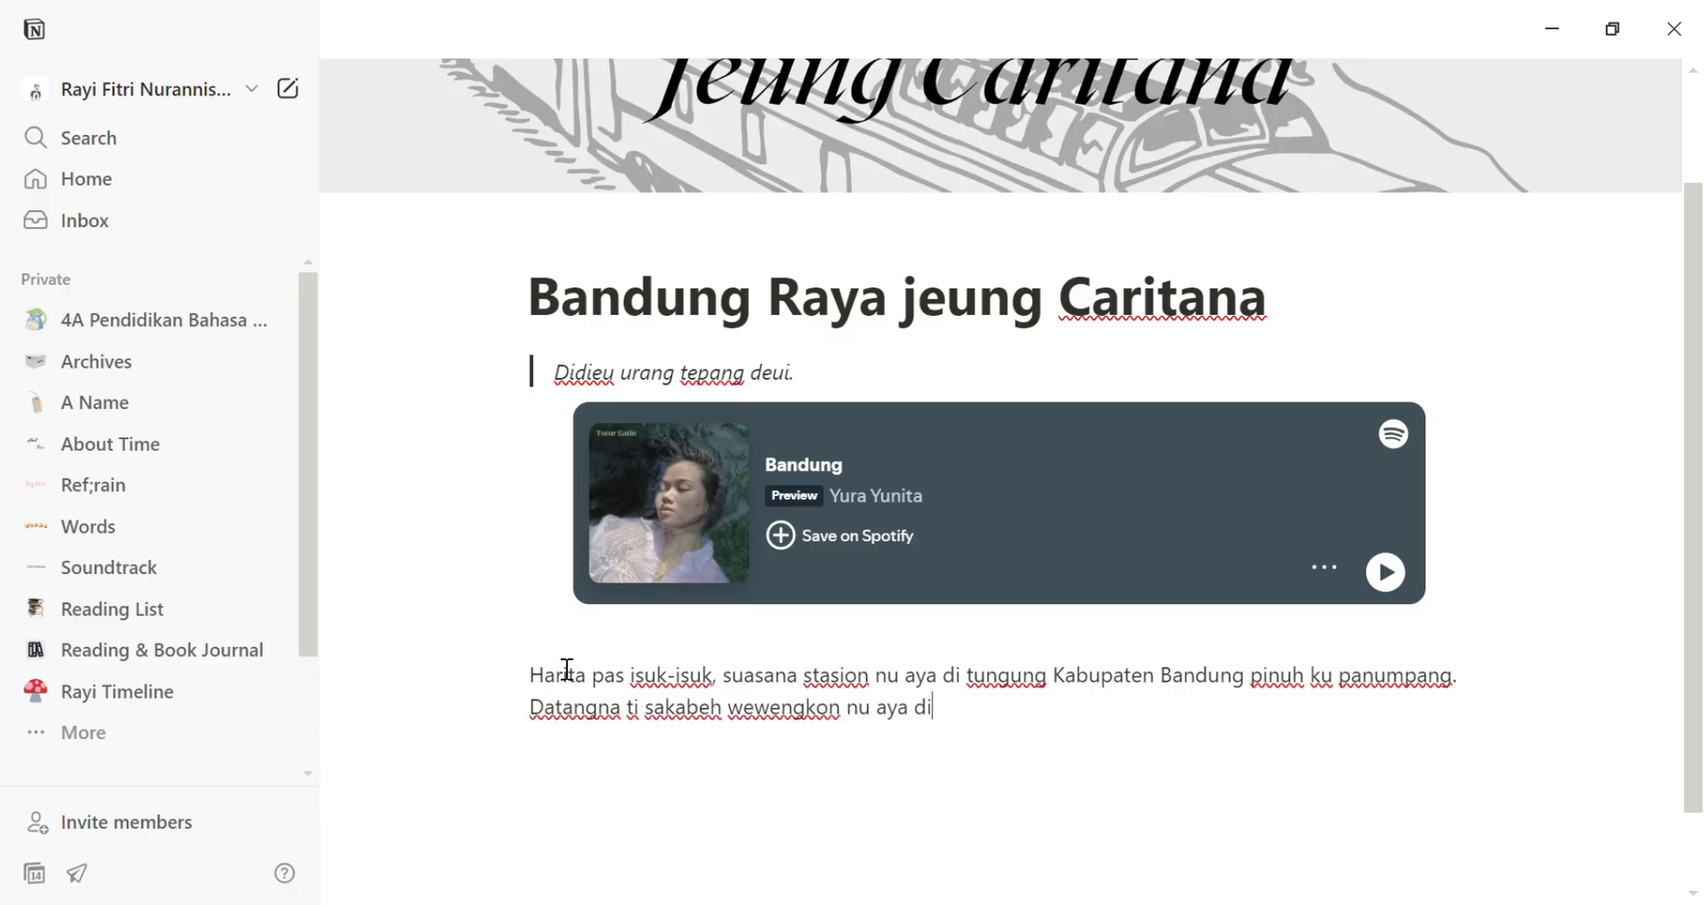
type(" wetan Kabupaten Bandung, siap rek ngamimitian")
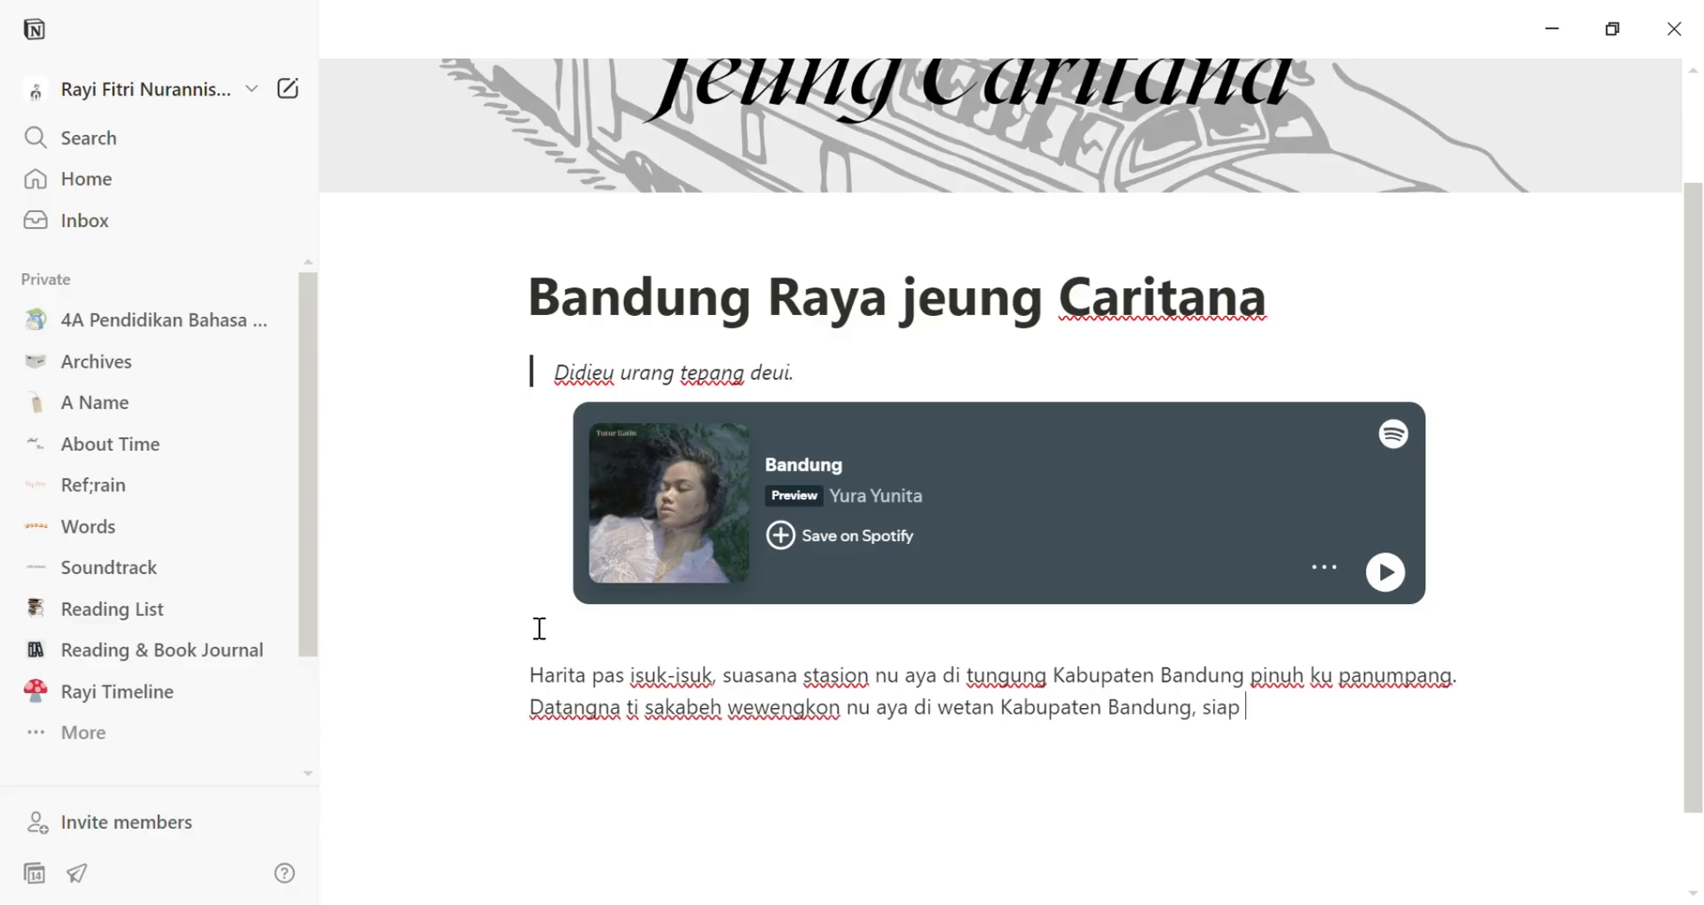
key("Left")
key("Left")
key("Left")
key("Left")
key("Left")
key("Left")
key("Left")
key("Left")
key("Left")
key("Left")
key("Left")
key("Left")
key("Left")
key("BackSpace")
key("BackSpace")
key("BackSpace")
key("BackSpace")
key("End")
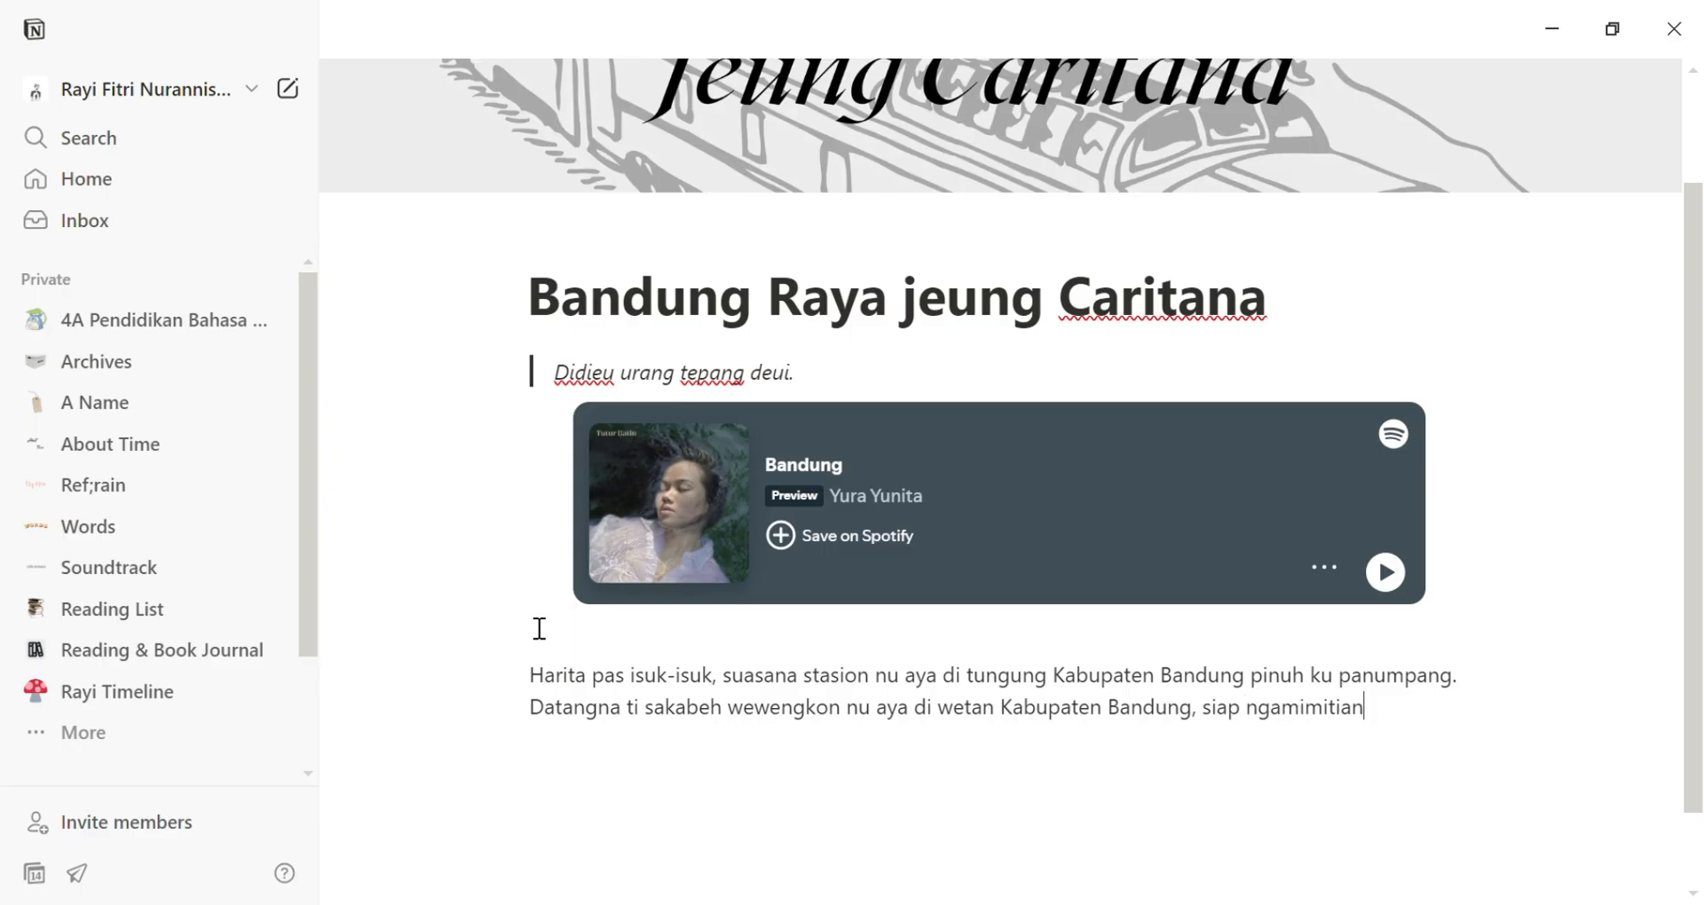
Continue the sentence with "poe kalayan rupa-rupa udangan—sababaraha rek gawe, sakola, atawa ngan ukur"
type("poe kalayan rupa-")
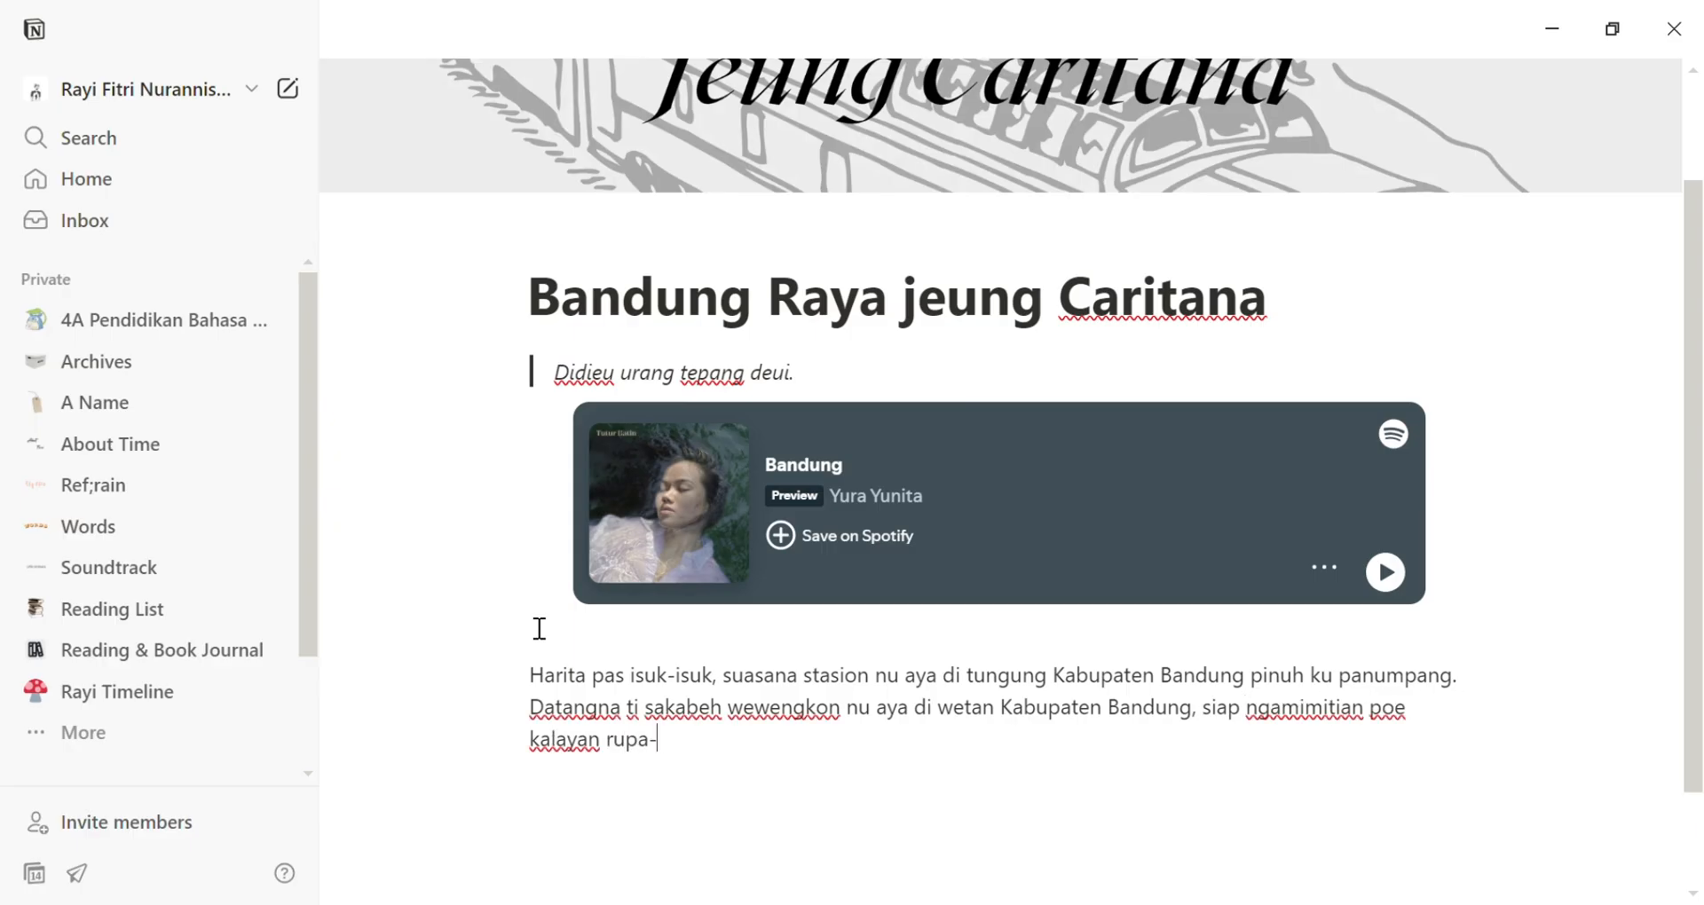
type("rupa udangan—")
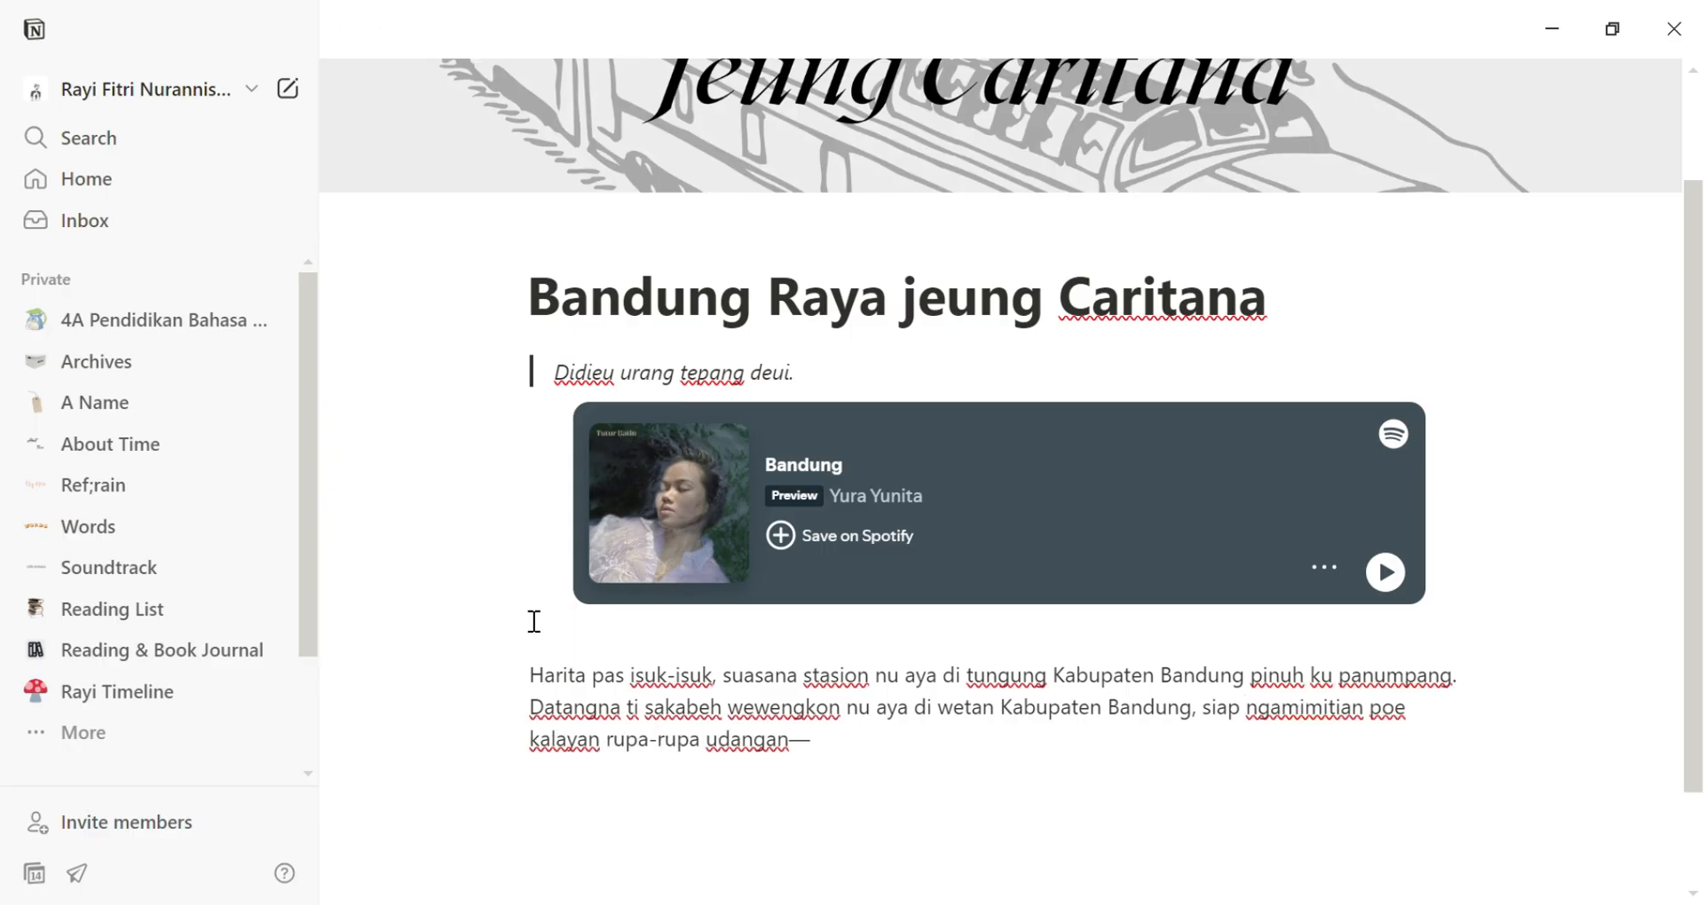
type("sababaraha rek gawe, sakol")
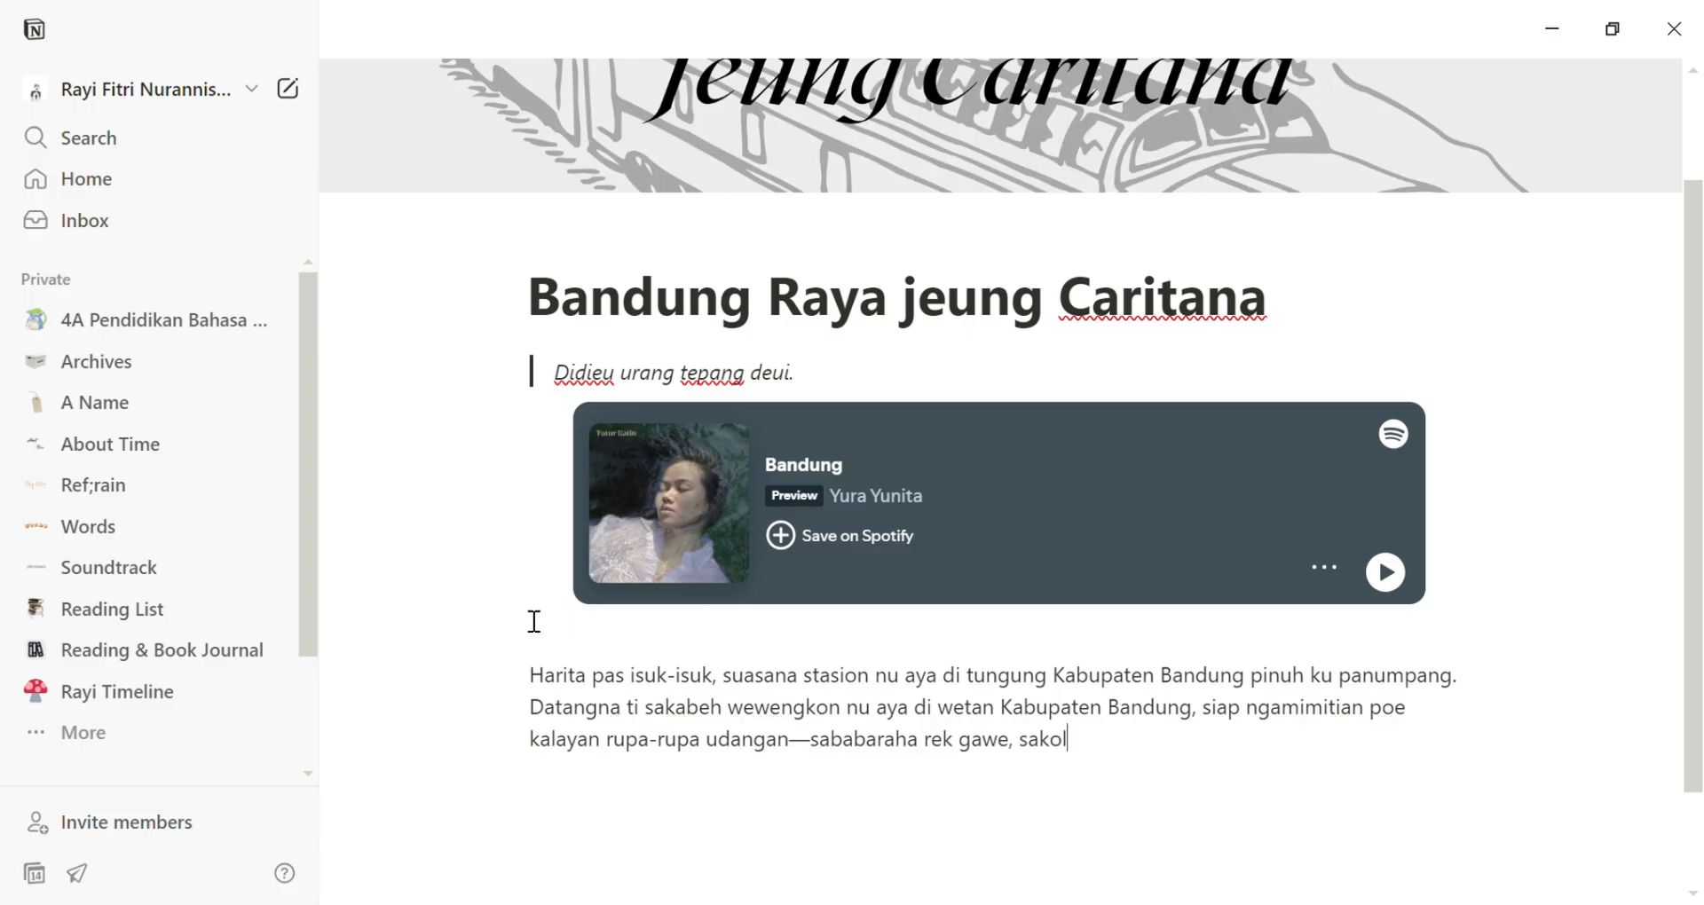
type("a, atawa ngan ukur ngu")
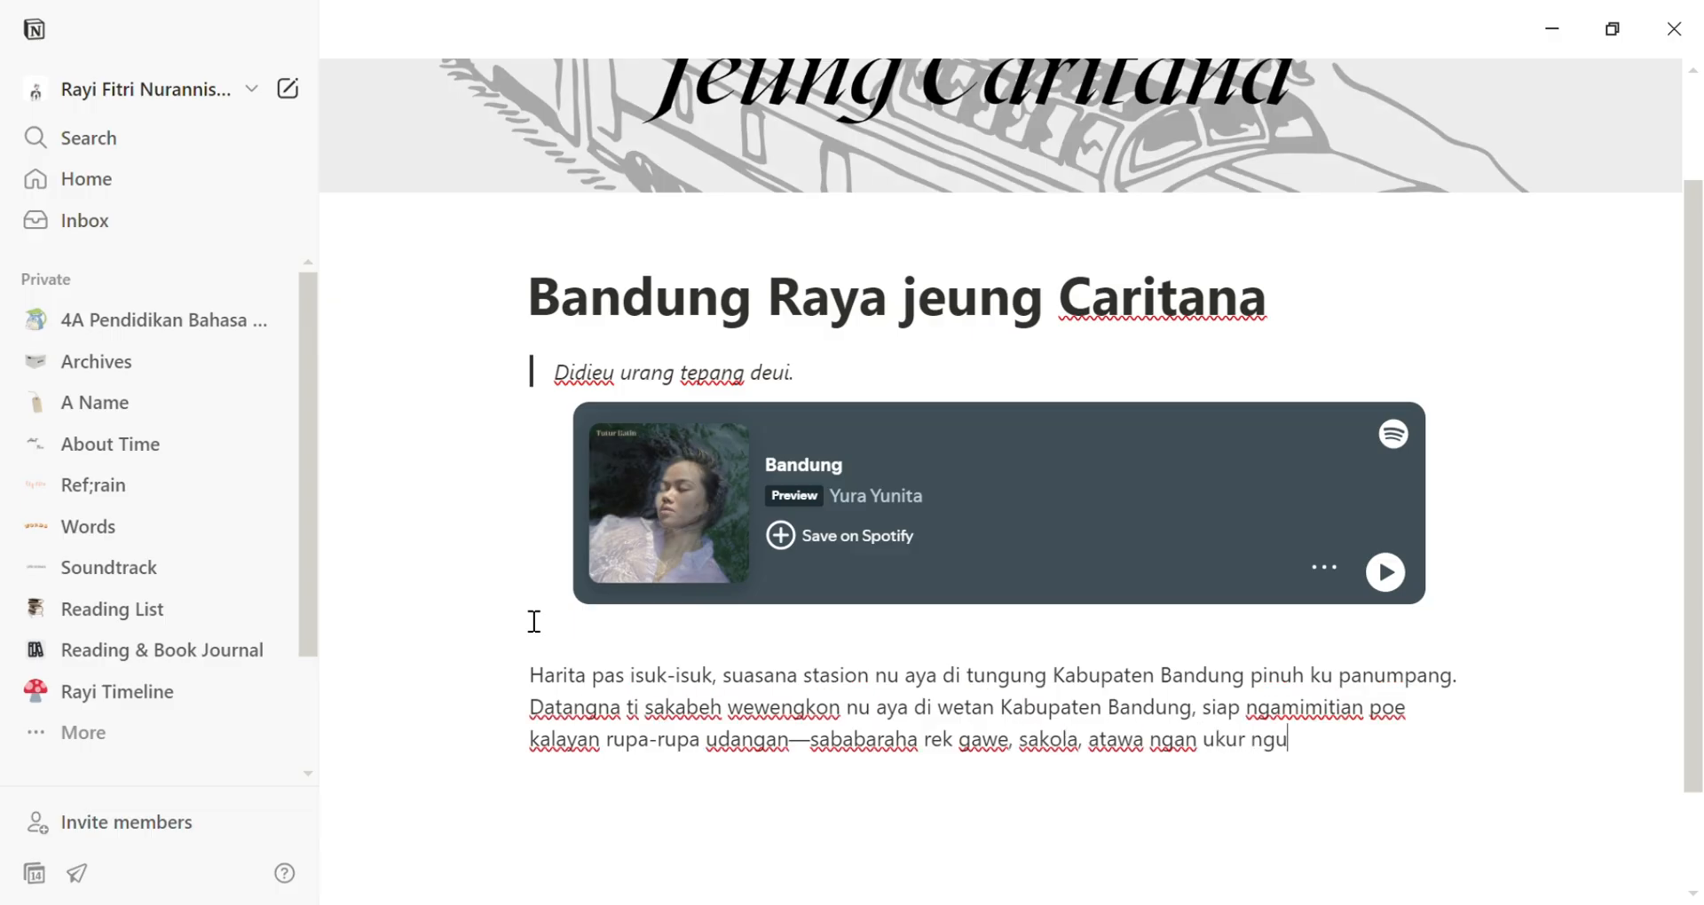
Finish the paragraph with "ngumbara ka puseur dayeuh Bandung. Kareta anu bakal datang mangrupa harepan pikeun anu hayang nyingkahan macet di dayeuh Bandung."
type("mbara ka puseur dayeuh Bandung. Kareta anu bakal datang mangrupk")
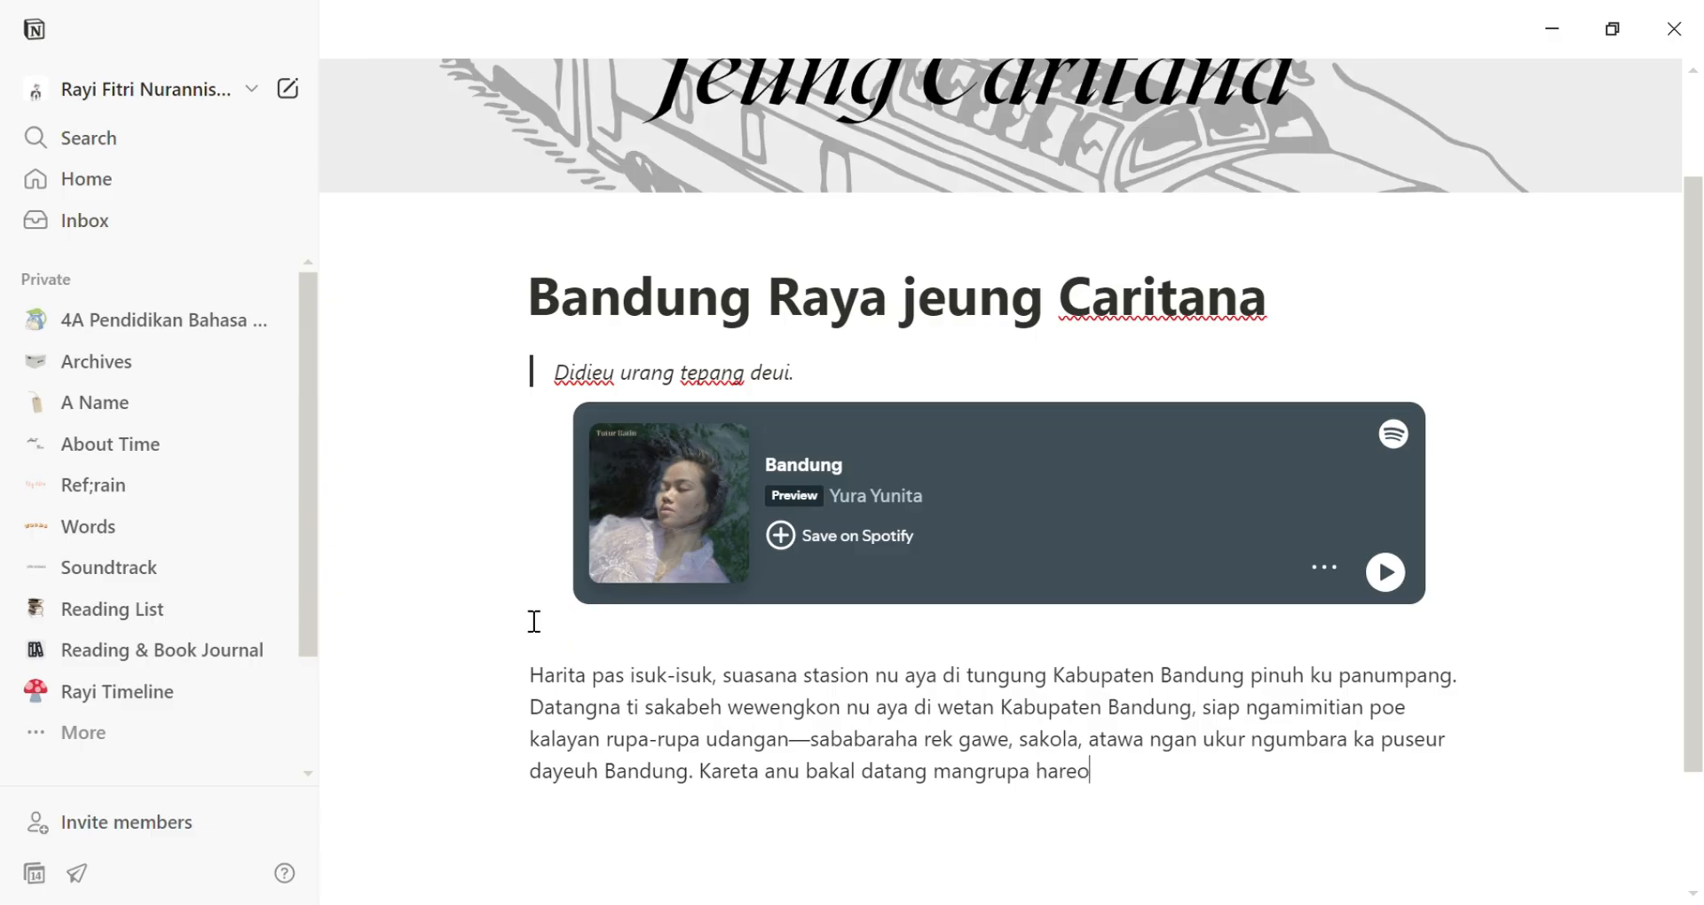
type(" harepan pikeun anu hayang nyingkahan macet")
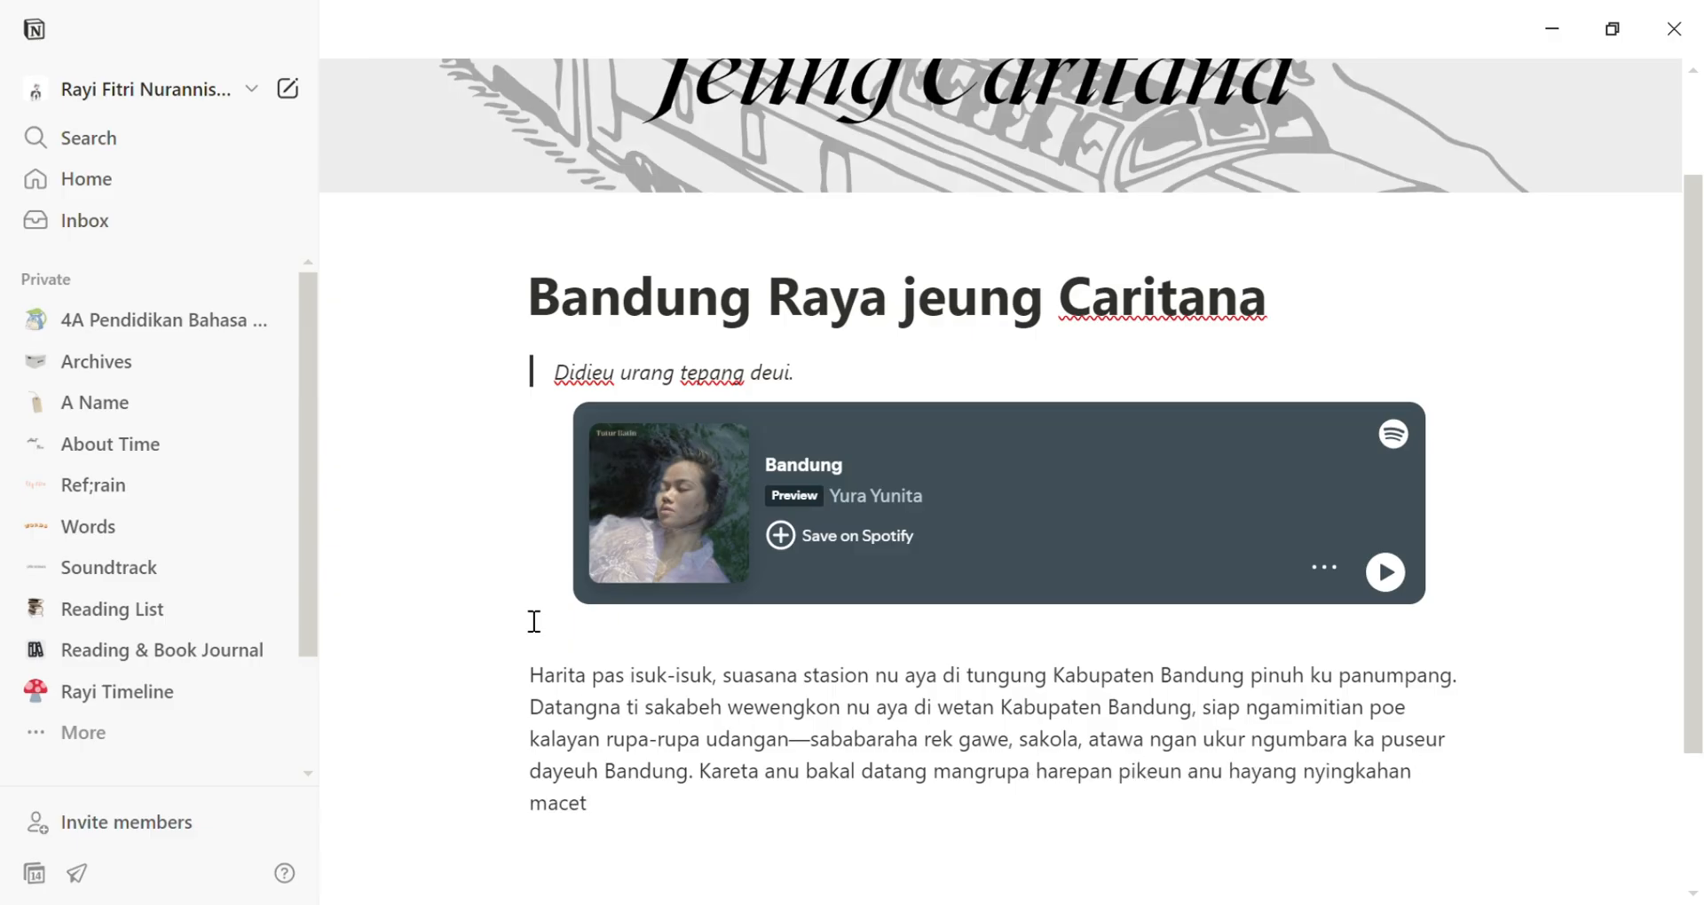
type(" di dayeuh Bandung.")
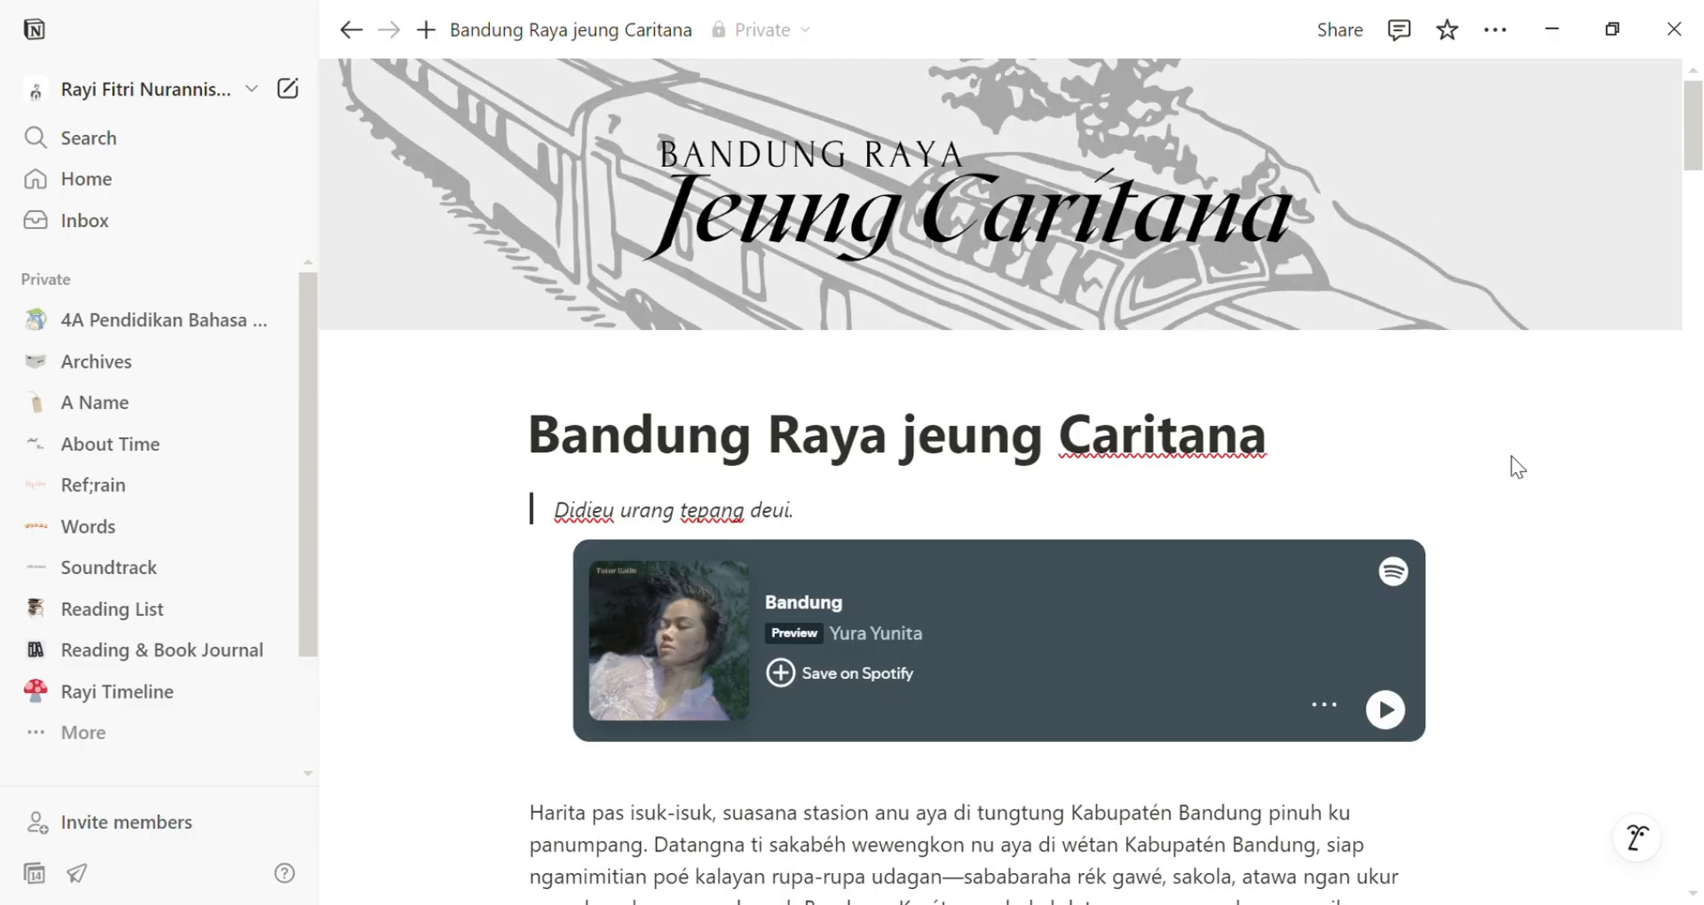
Look over the start of the finished story and publish the page to the web
left_click(1510, 456)
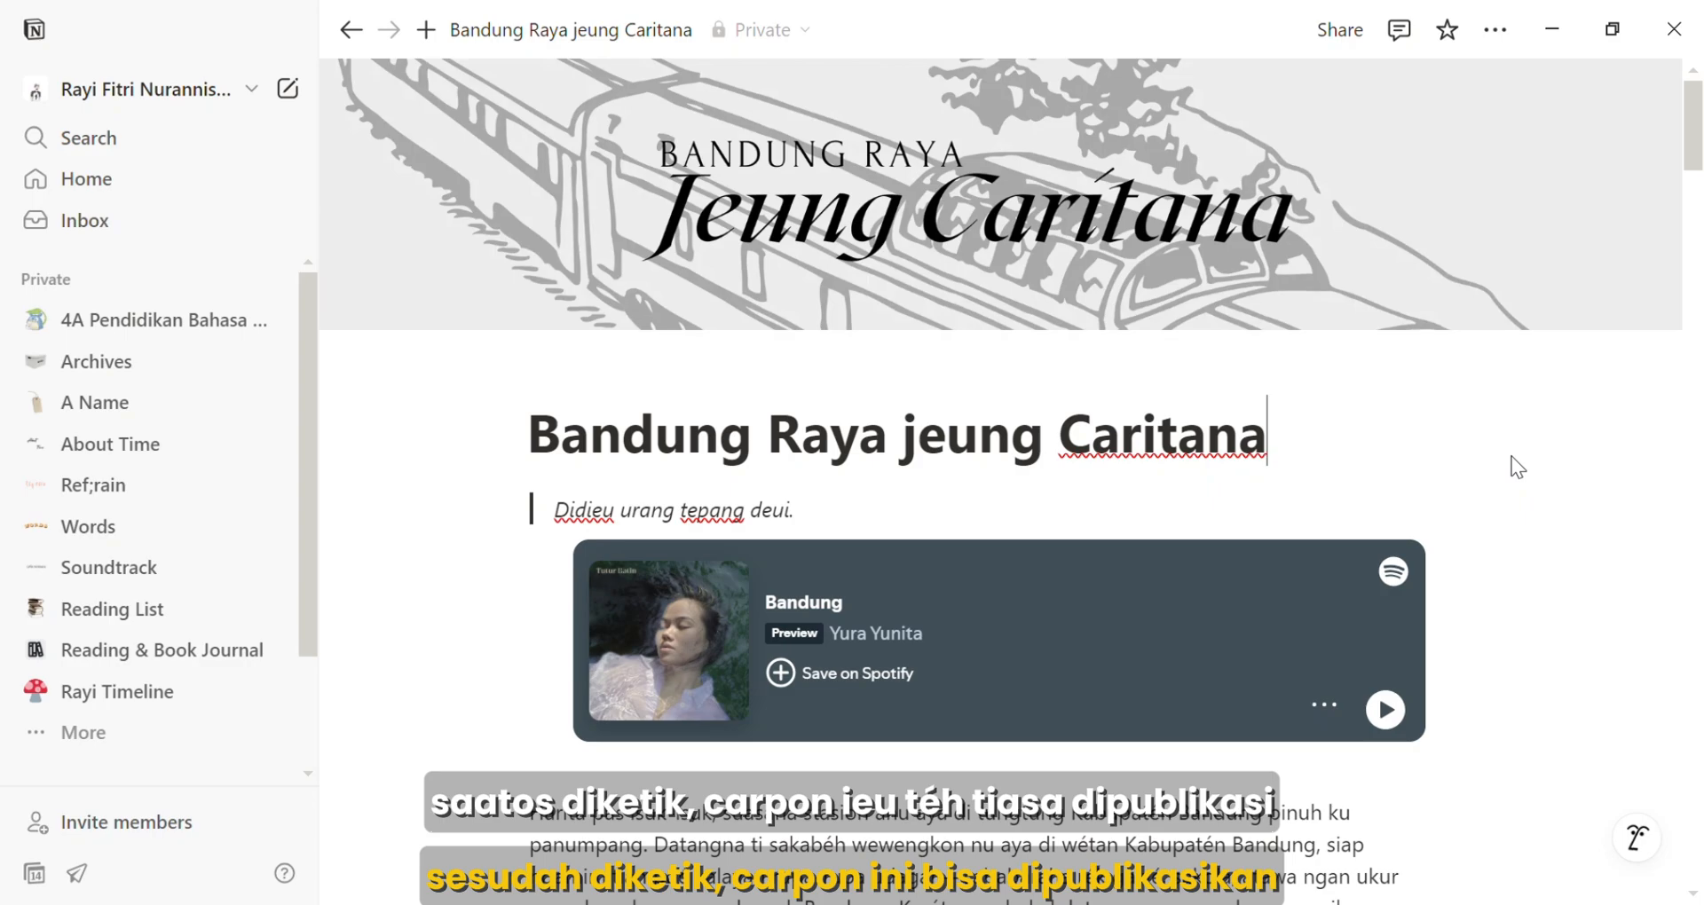
scroll(1430, 458, "down", 1)
scroll(1430, 458, "down", 3)
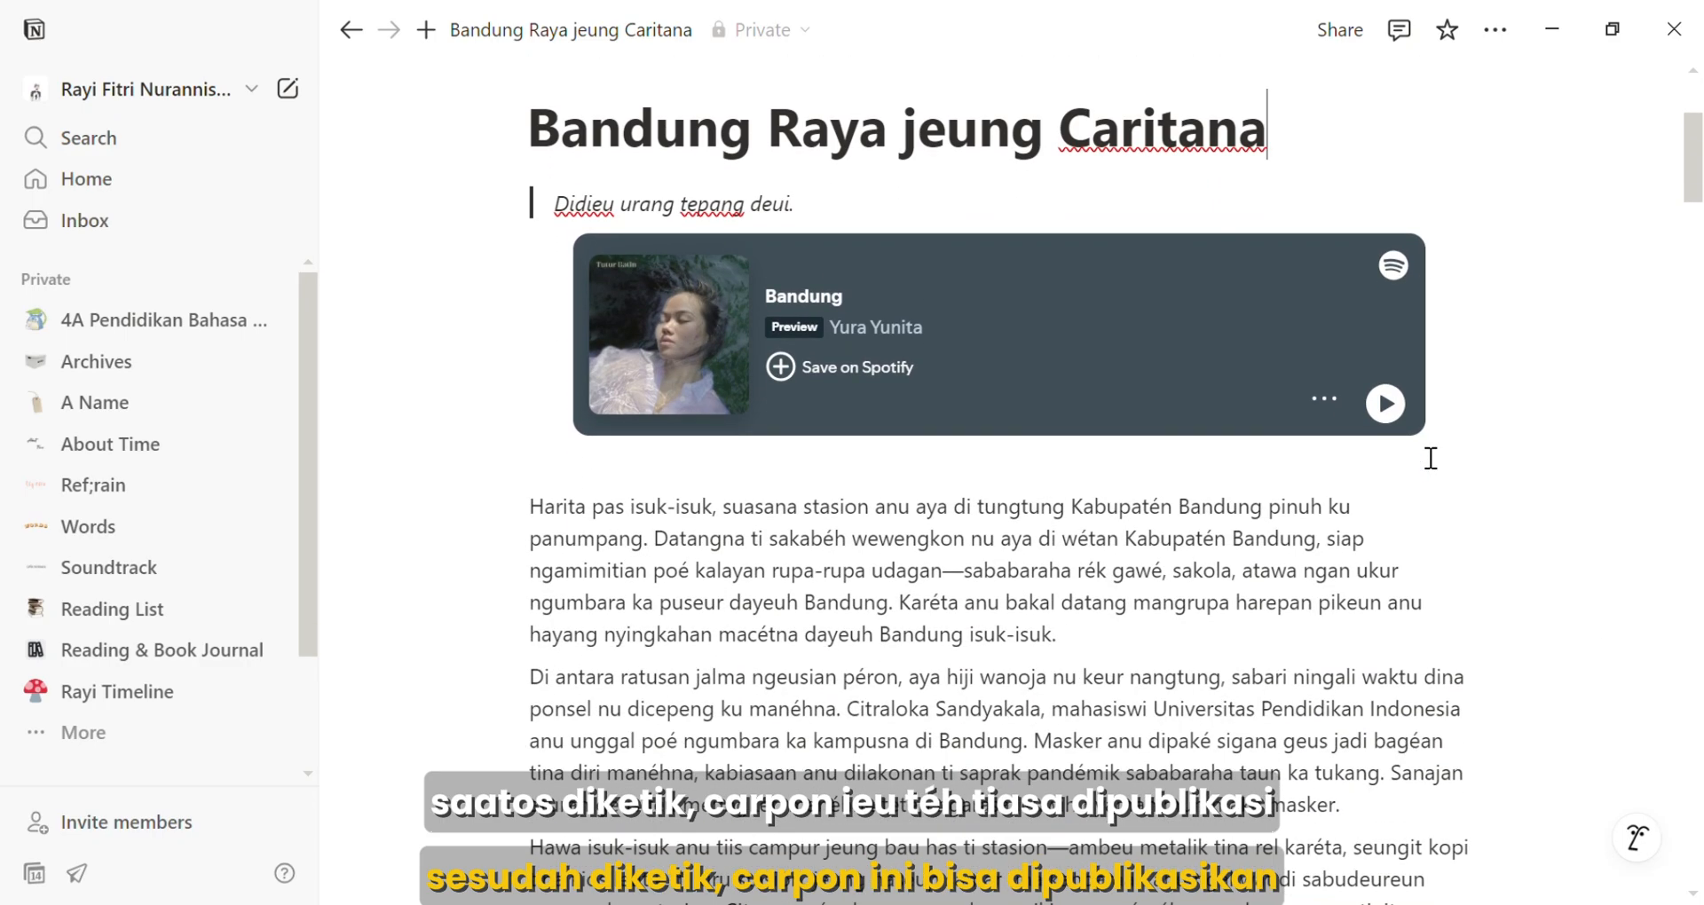
scroll(1616, 612, "up", 4)
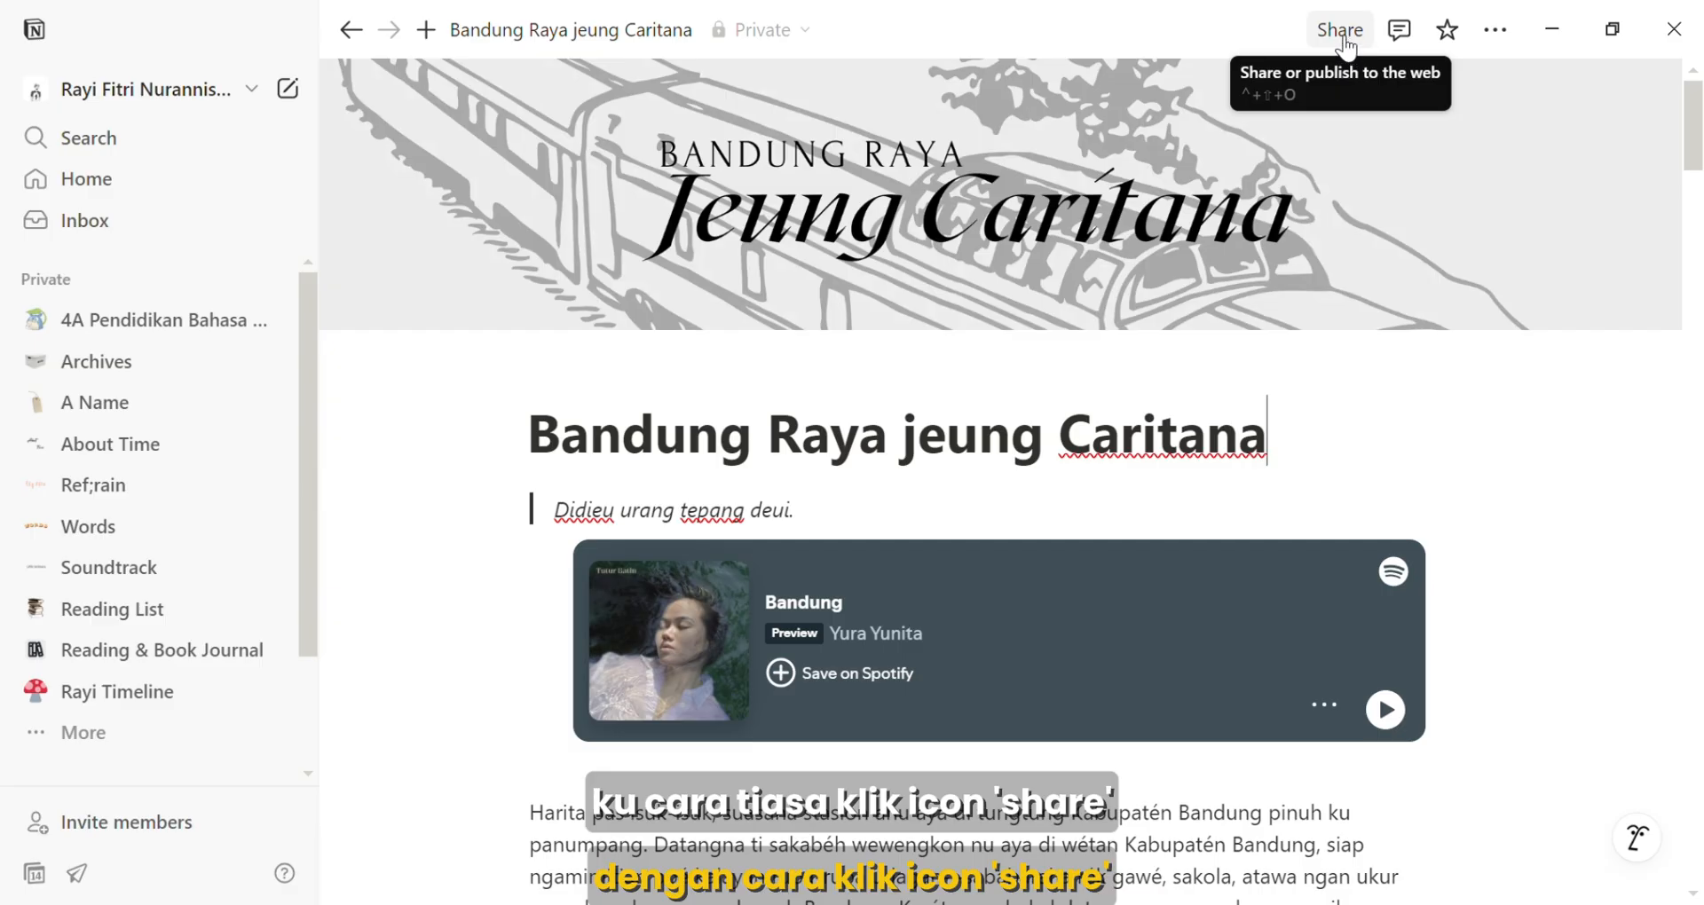
left_click(1340, 33)
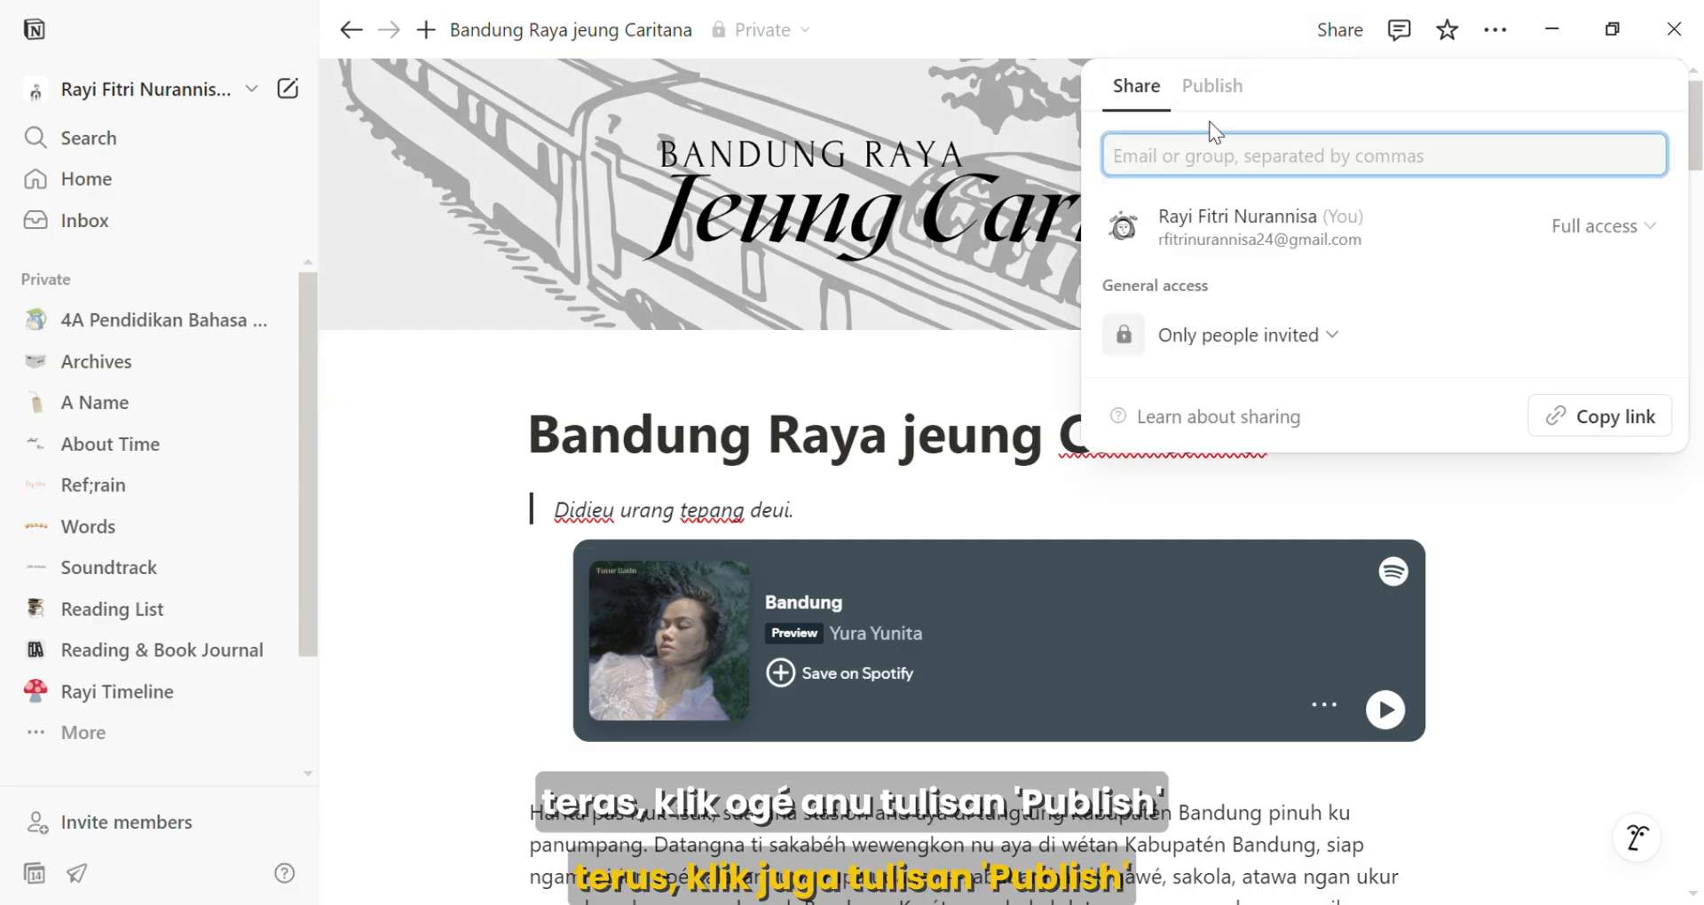
left_click(1238, 100)
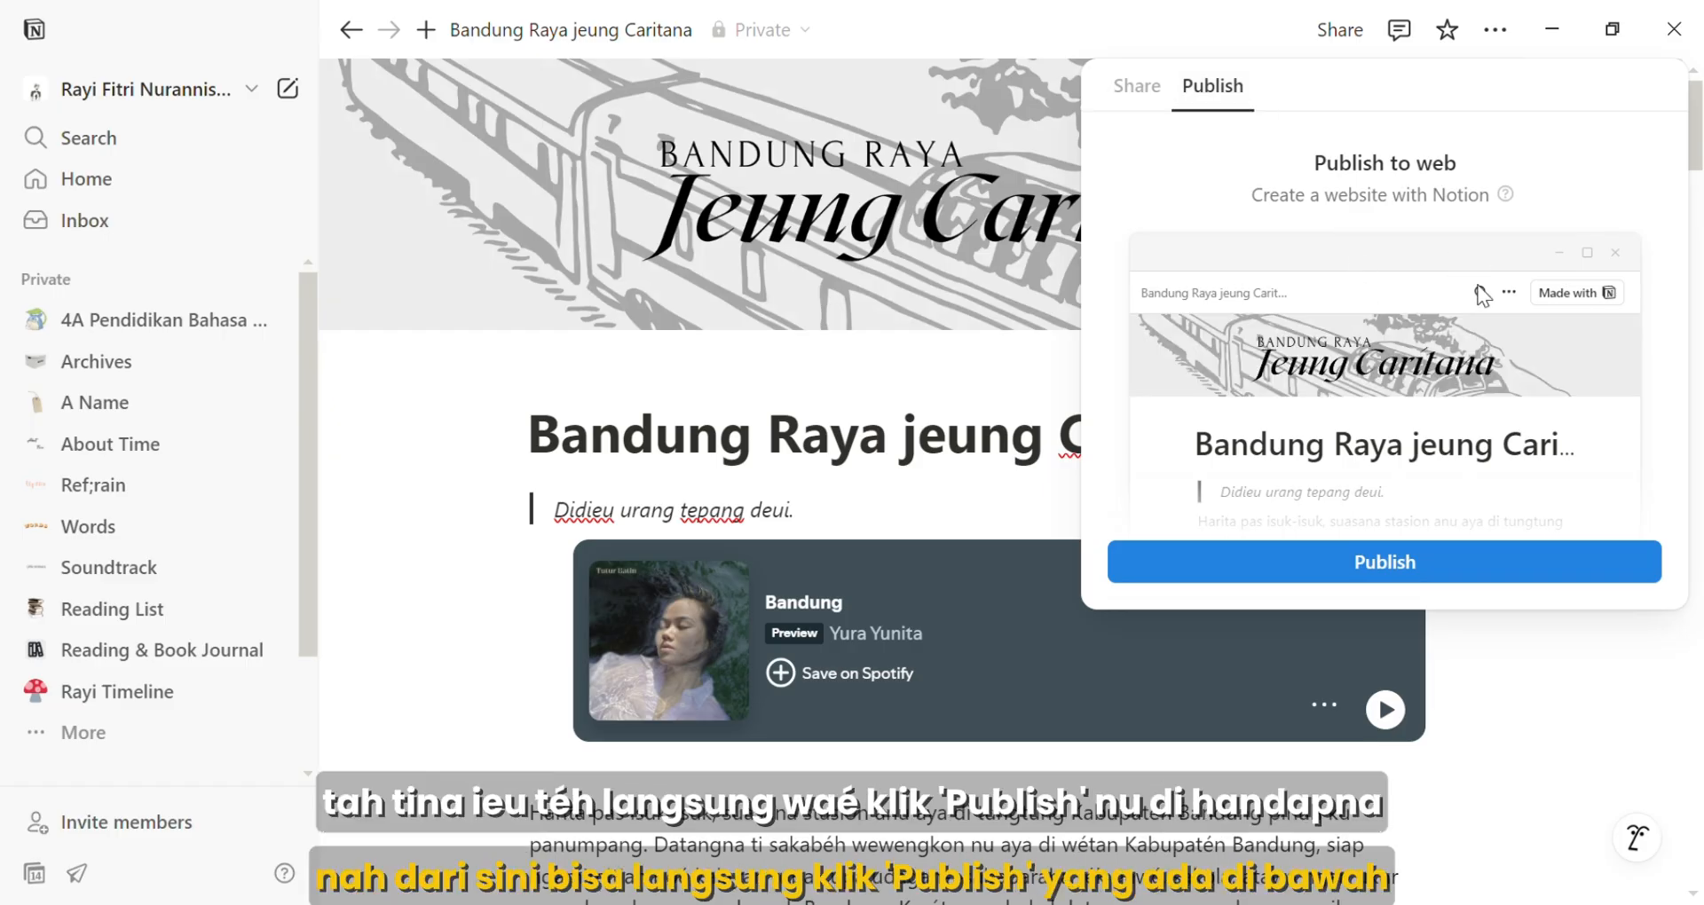
left_click(1328, 562)
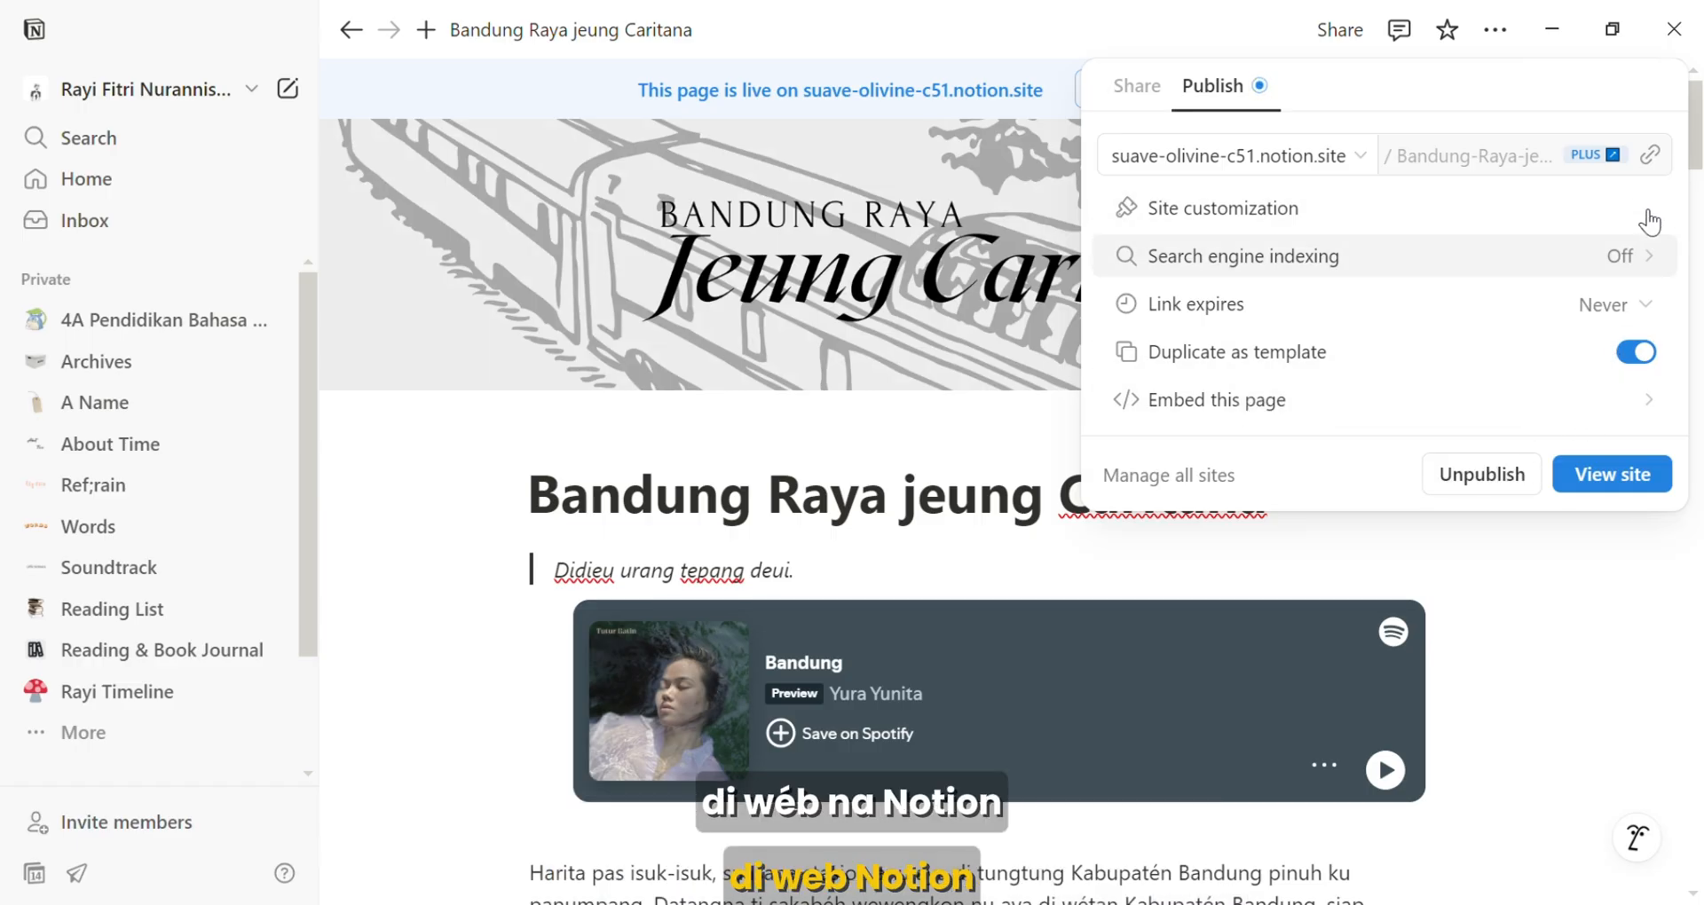
Copy the published page's link and open the live site in the browser to look through the story
left_click(1652, 158)
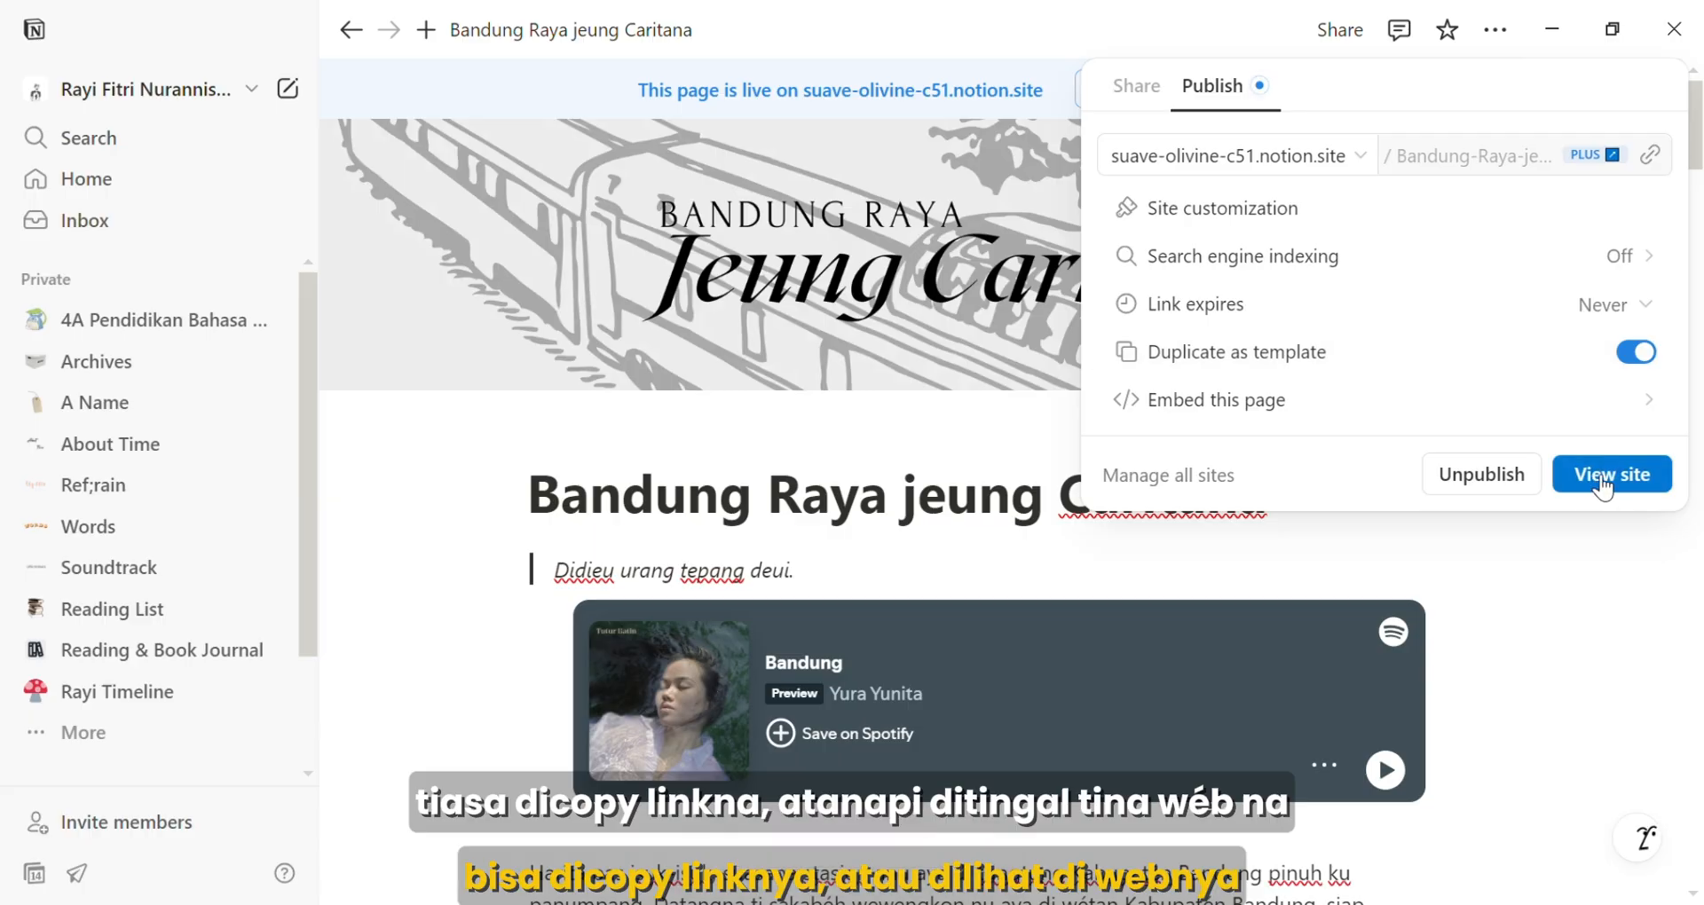
left_click(1602, 479)
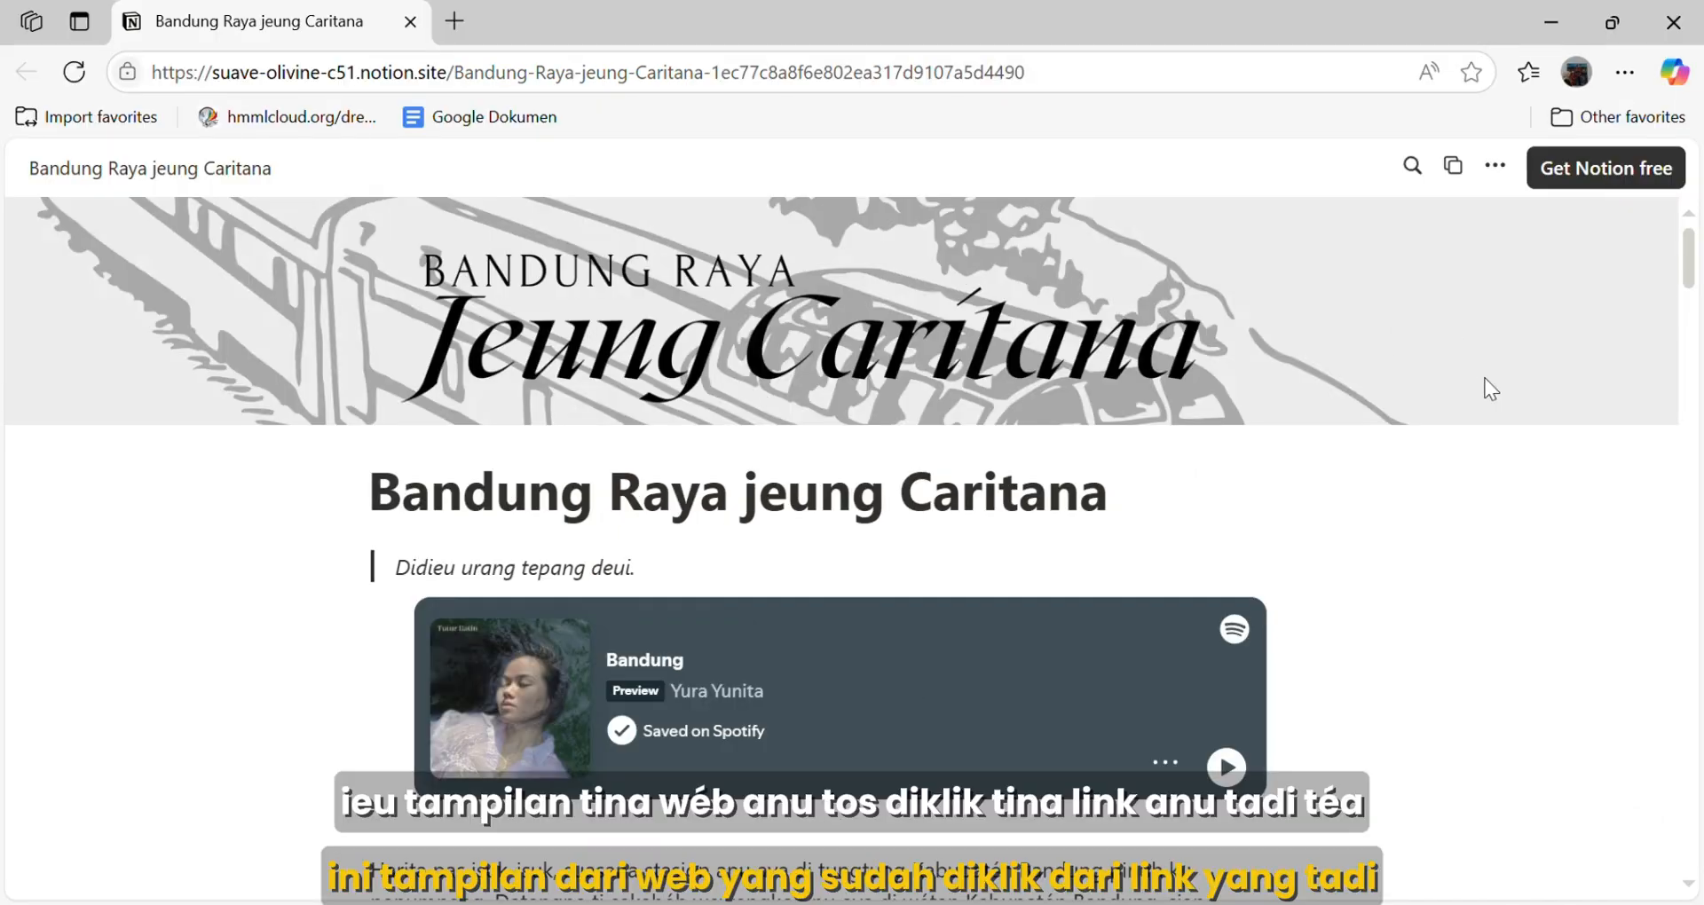
scroll(1629, 465, "down", 6)
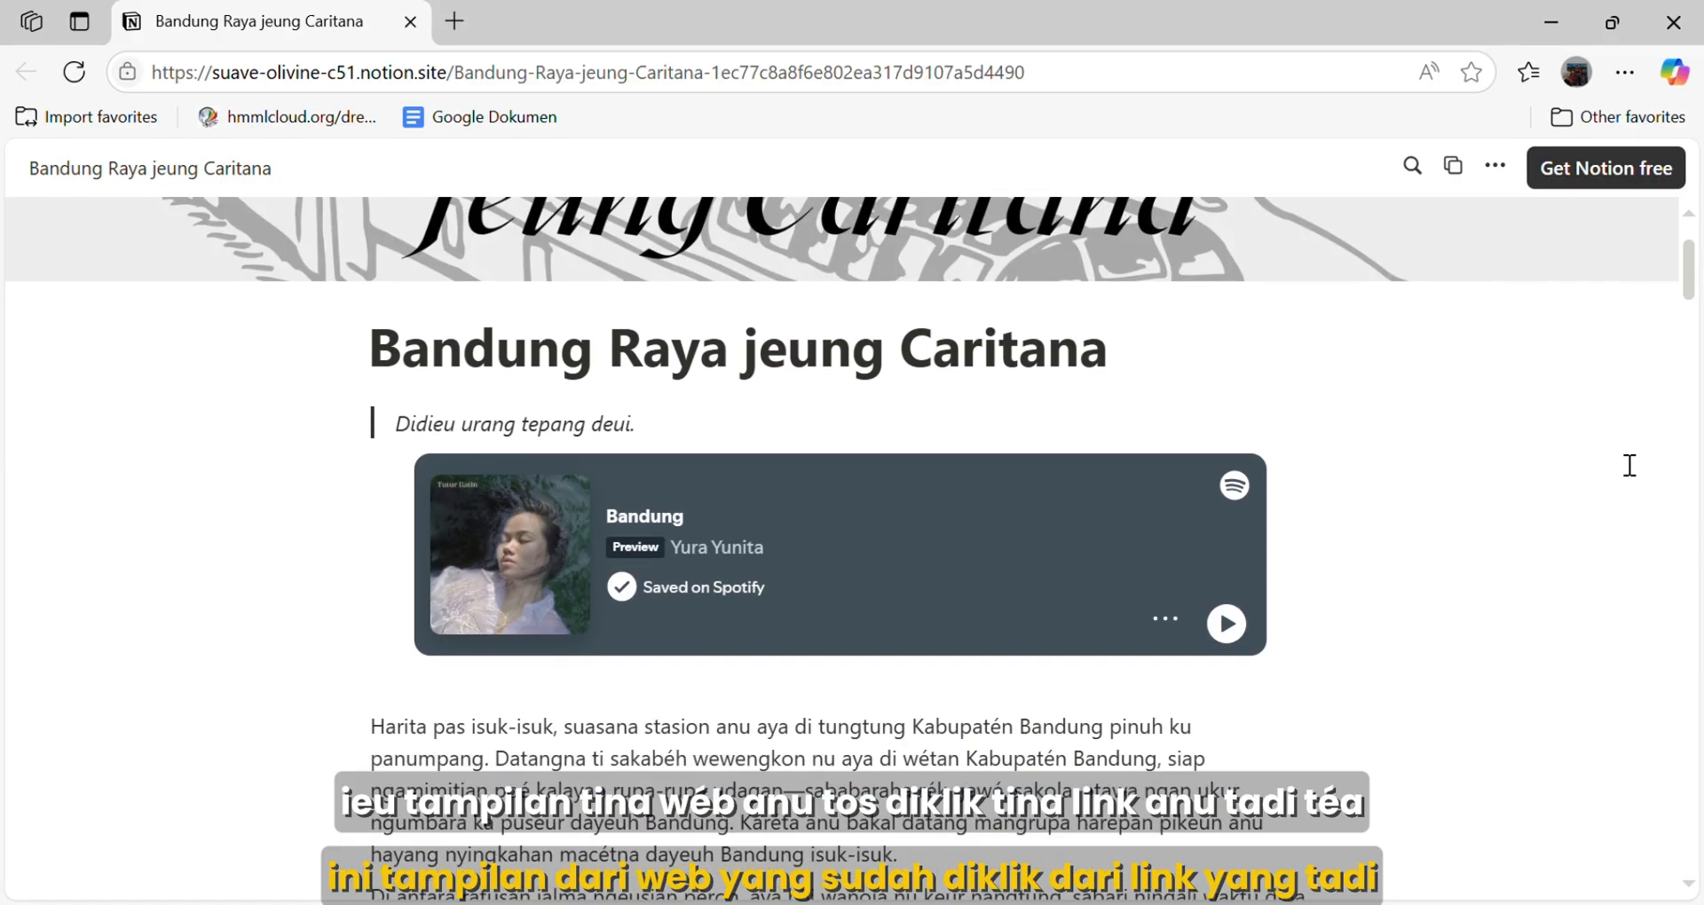
scroll(1629, 465, "down", 4)
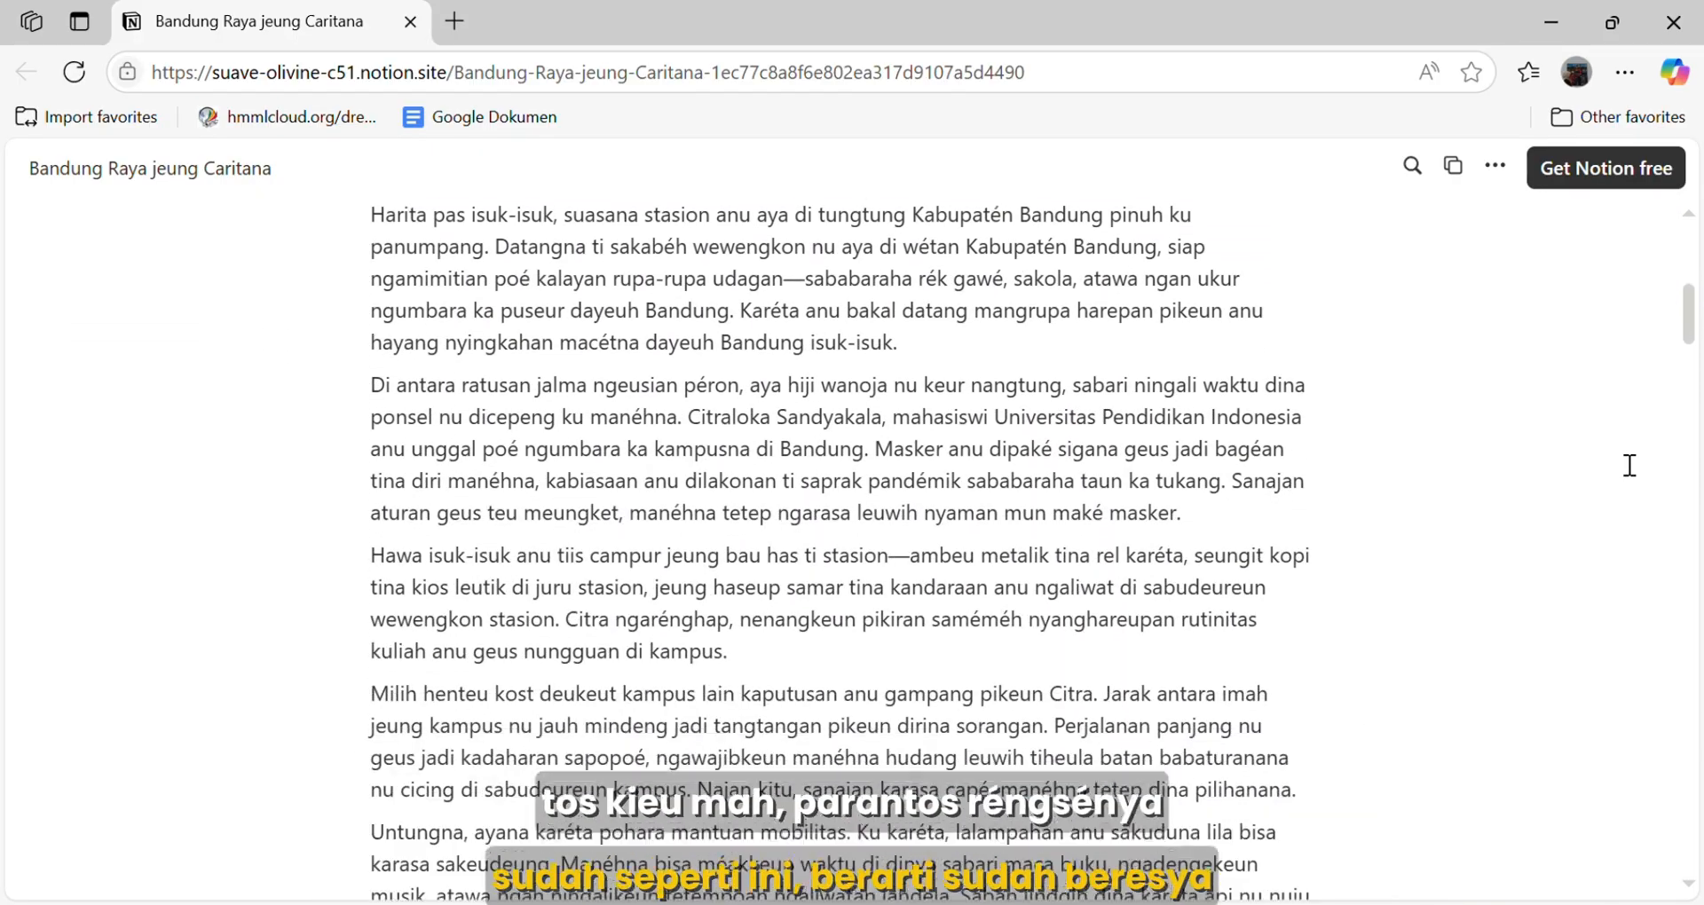
scroll(1629, 465, "down", 2)
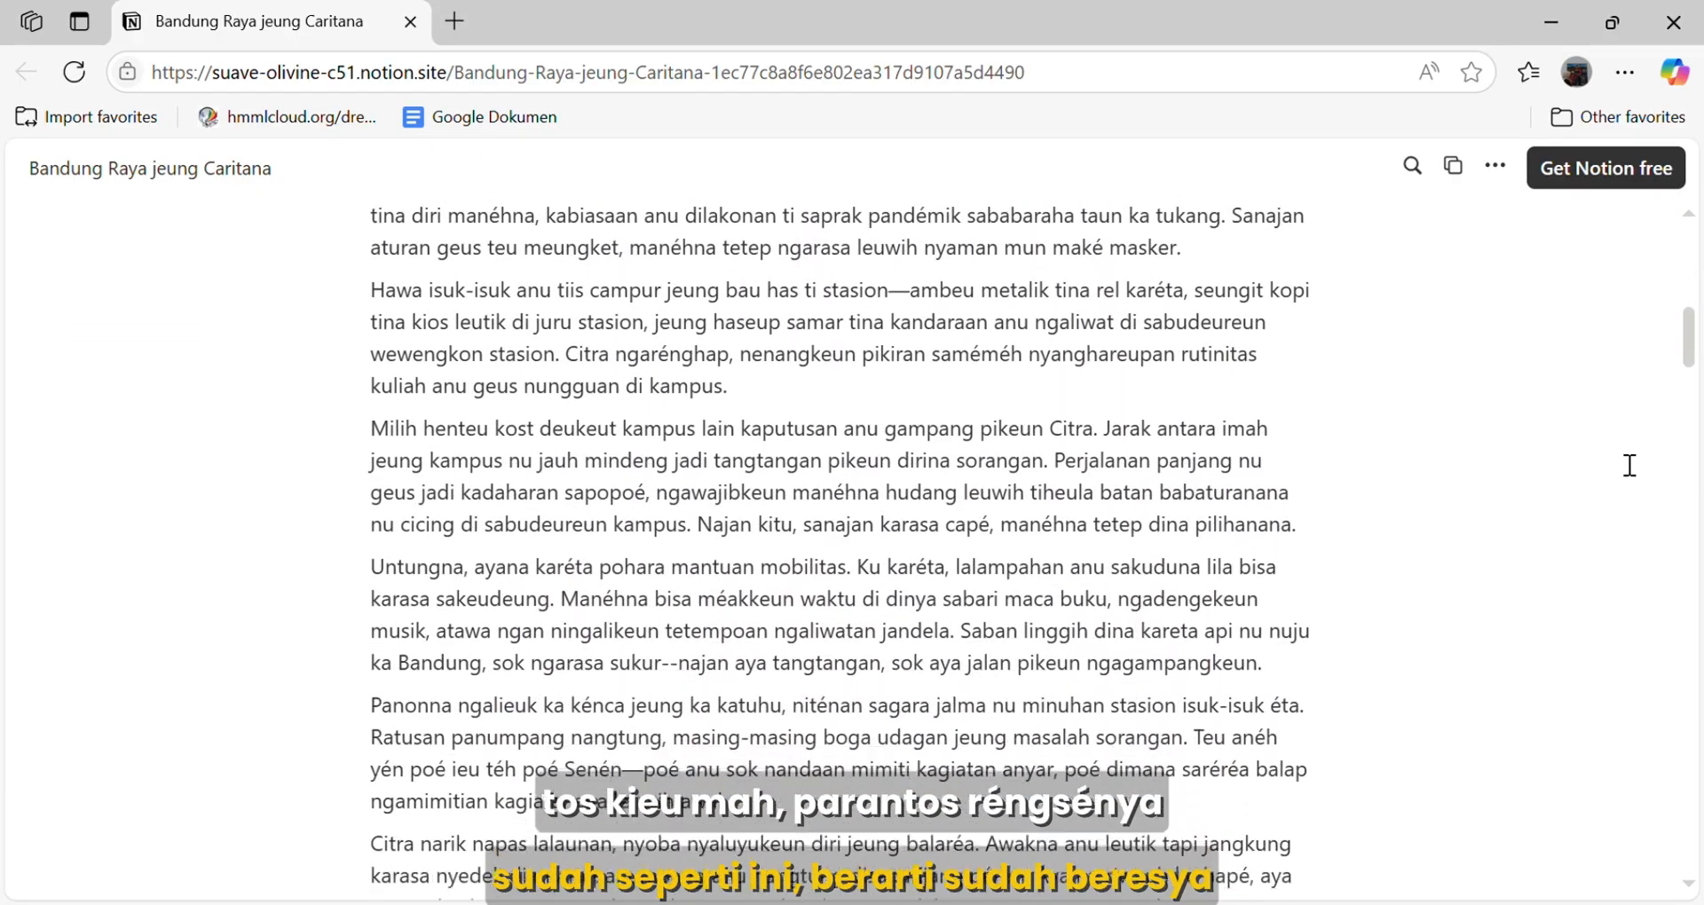
scroll(1629, 465, "down", 2)
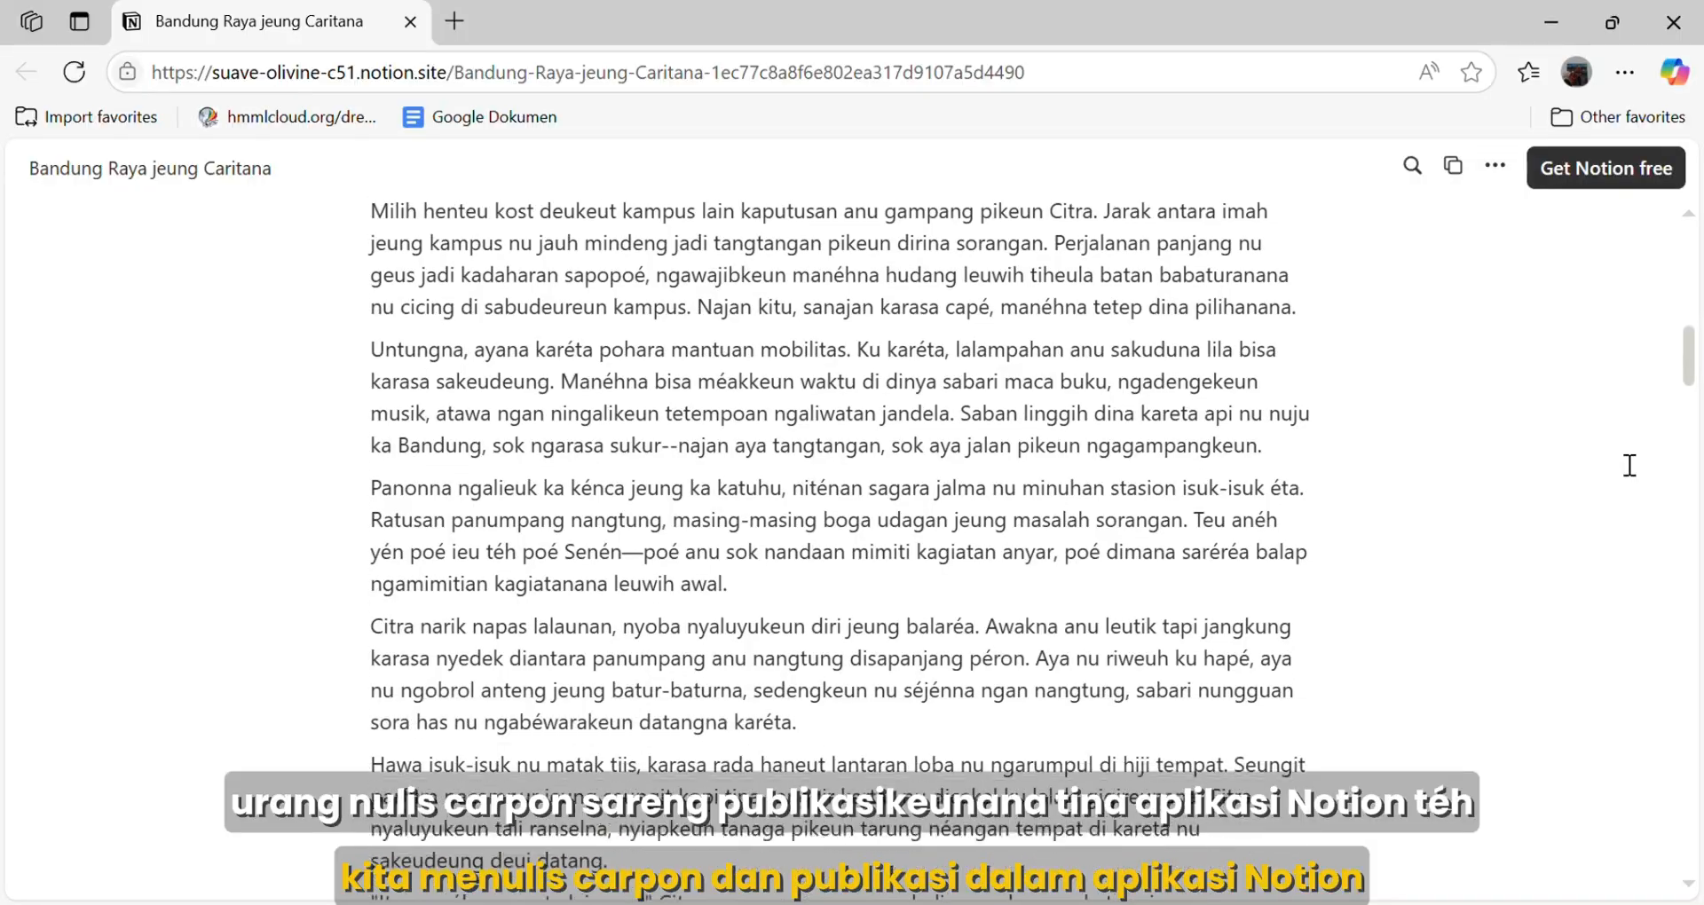
scroll(1629, 465, "up", 3)
scroll(1630, 465, "up", 8)
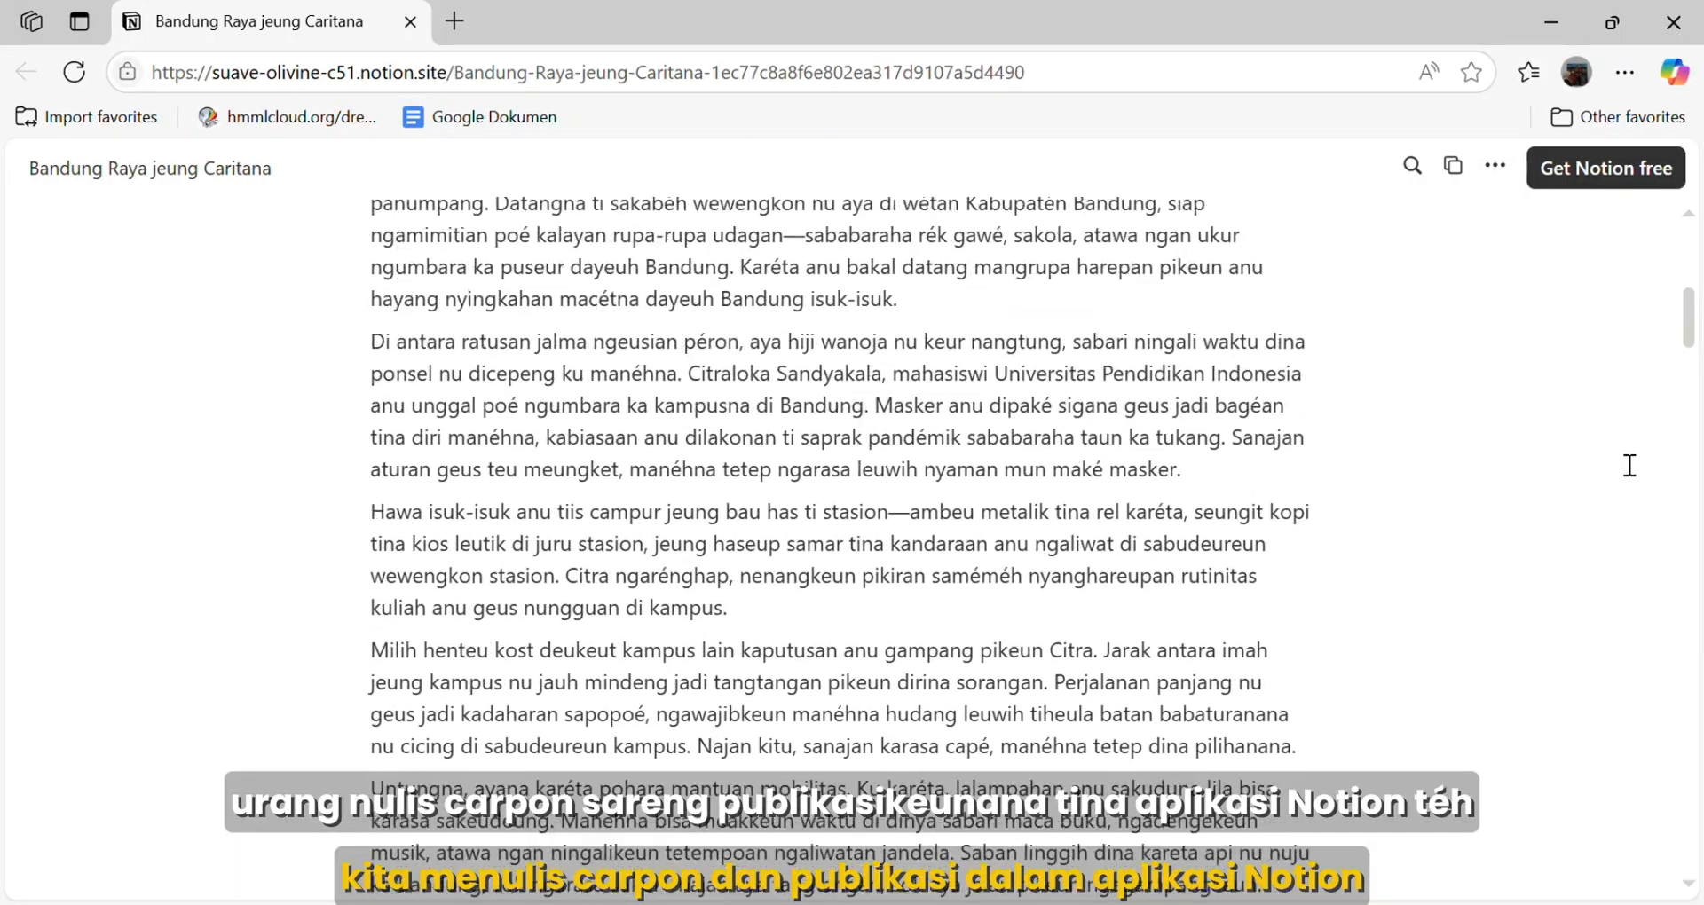
scroll(1629, 465, "up", 3)
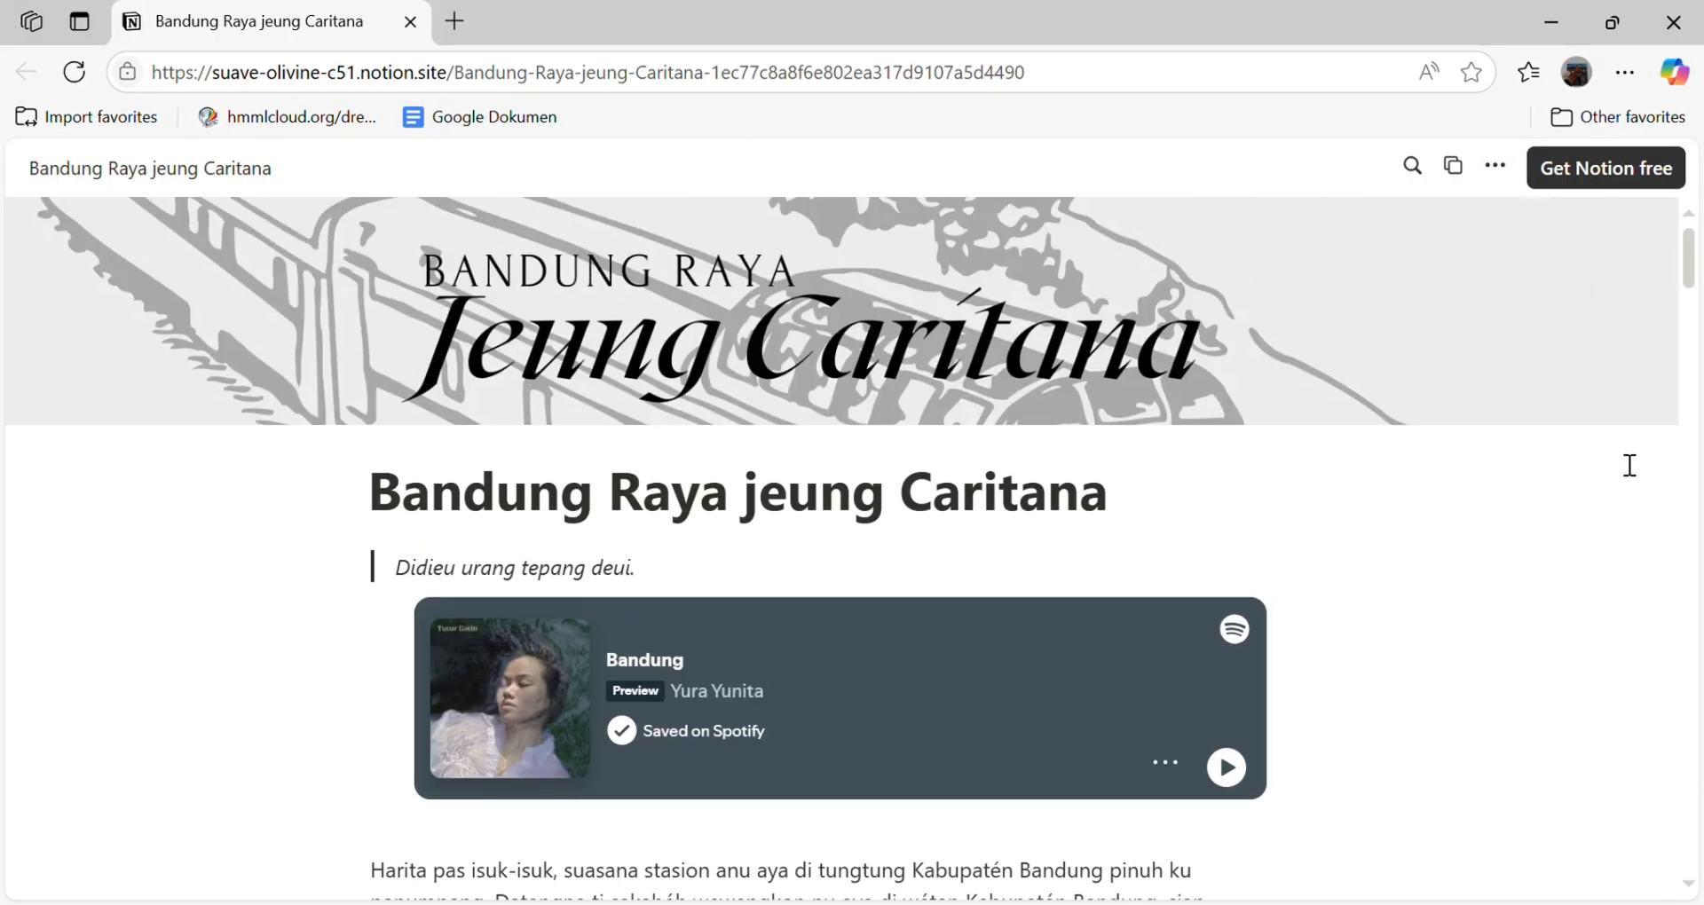